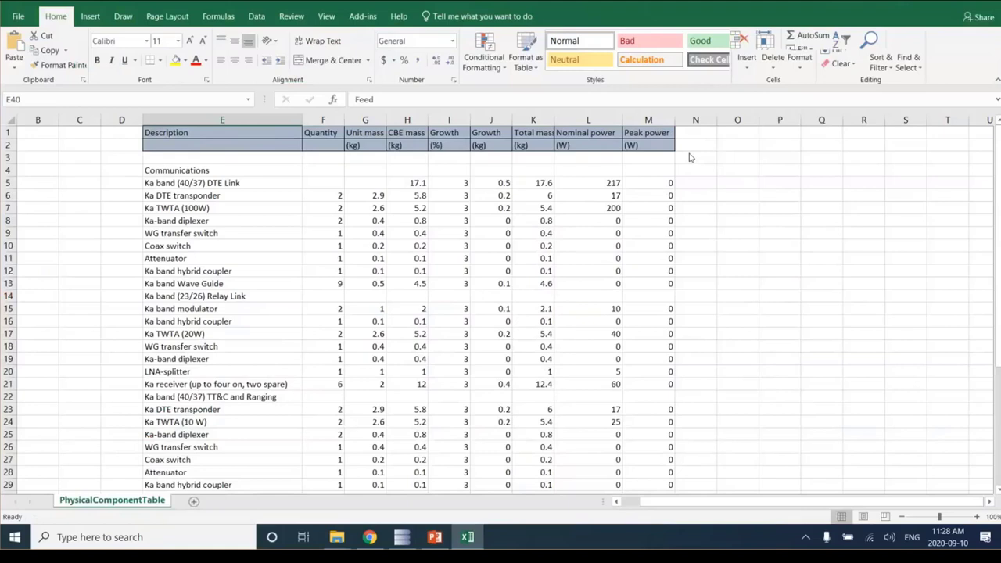
Review the source component table's Communications entry and its quantity, mass, growth and nominal power columns, down to the last rows.
left_click(258, 180)
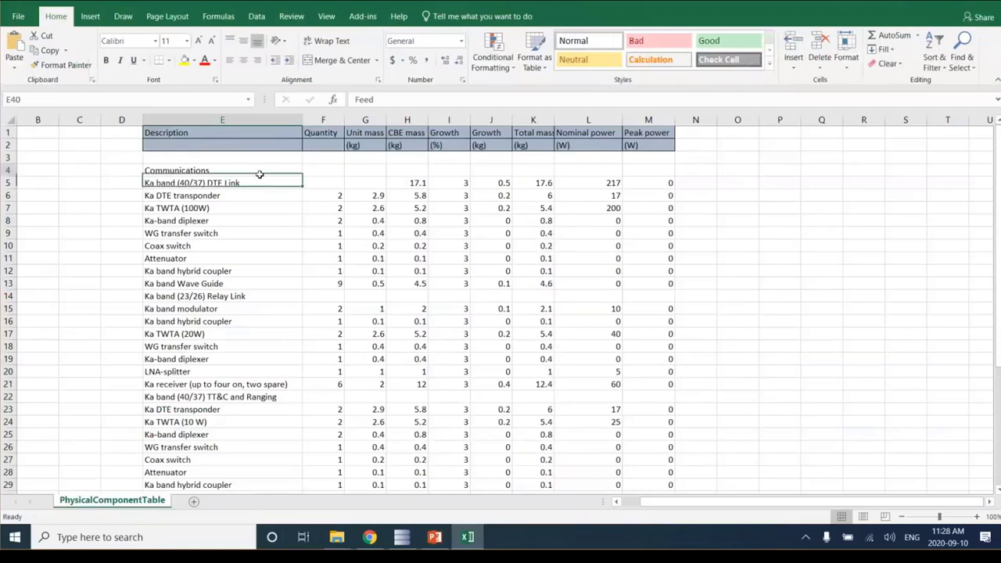
left_click(260, 172)
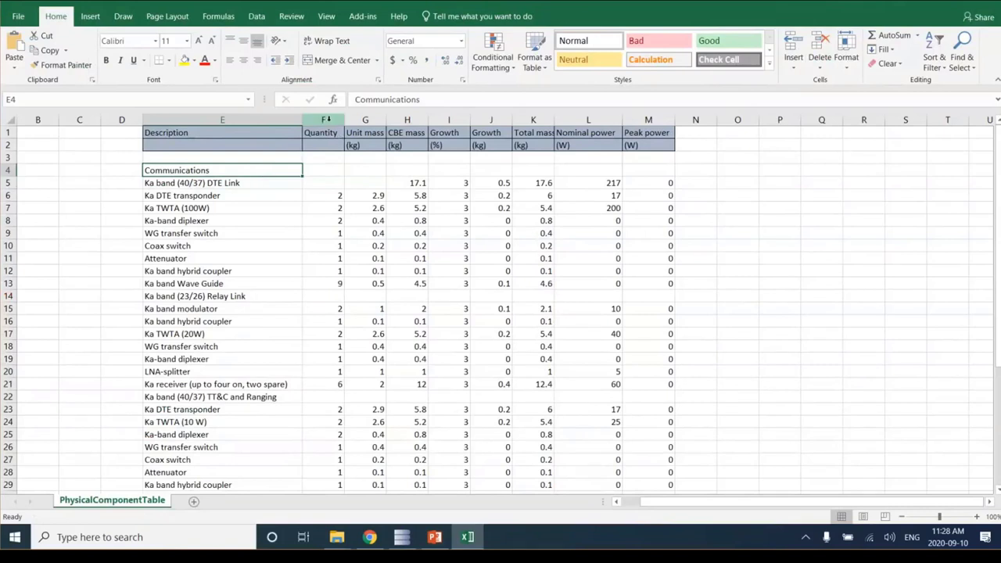
left_click(325, 119)
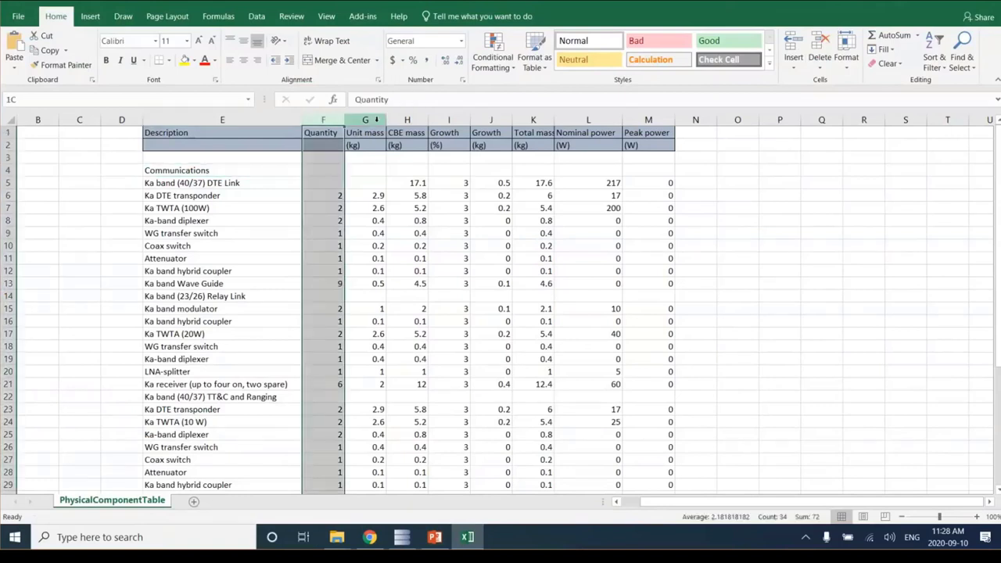
left_click(376, 119)
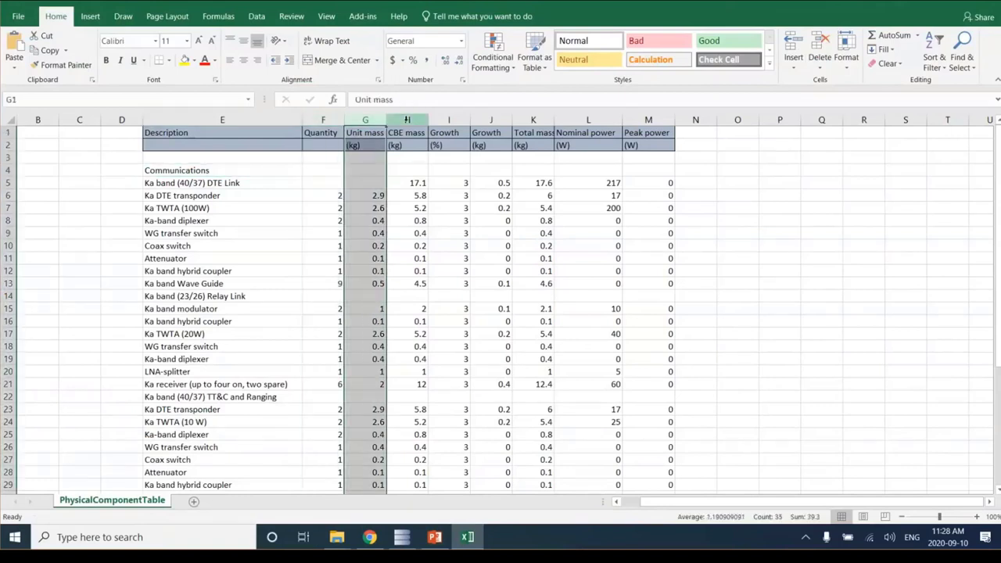
left_click(408, 119)
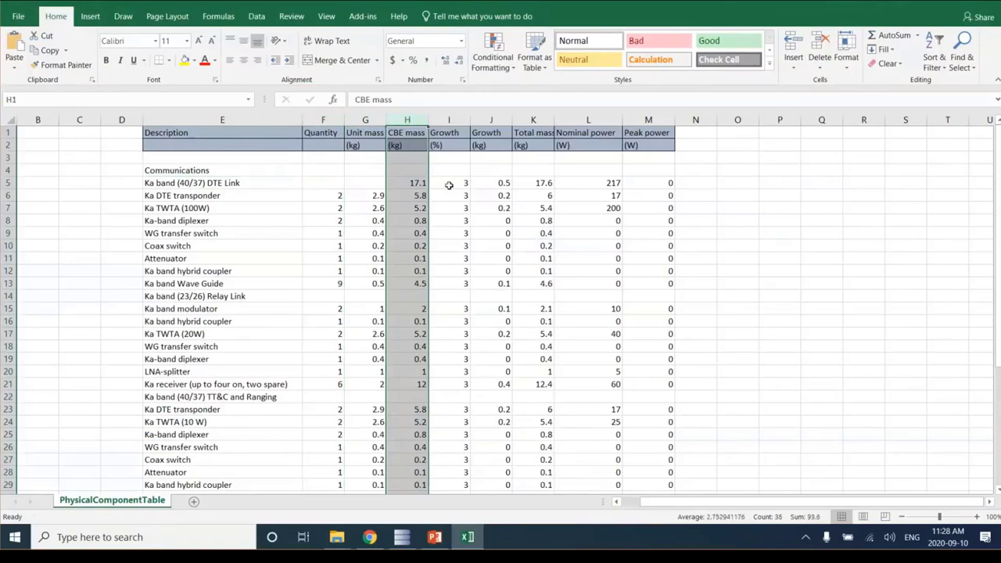
left_click(448, 117)
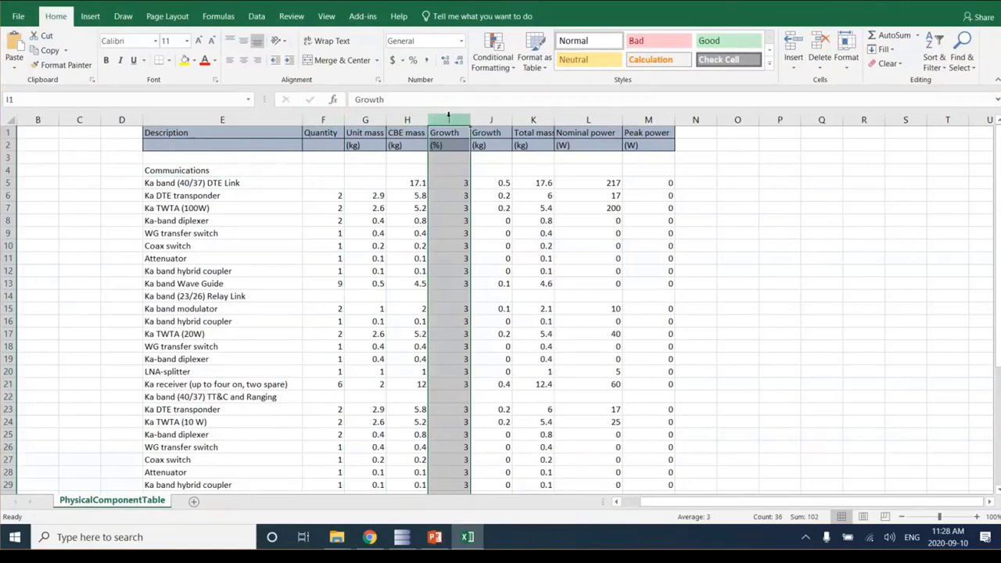
left_click(491, 119)
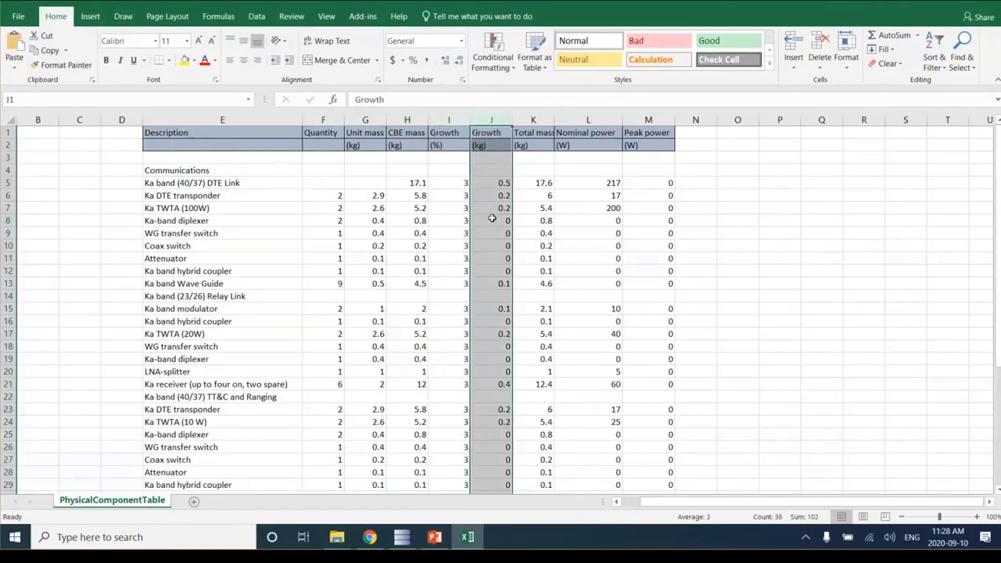
left_click(535, 119)
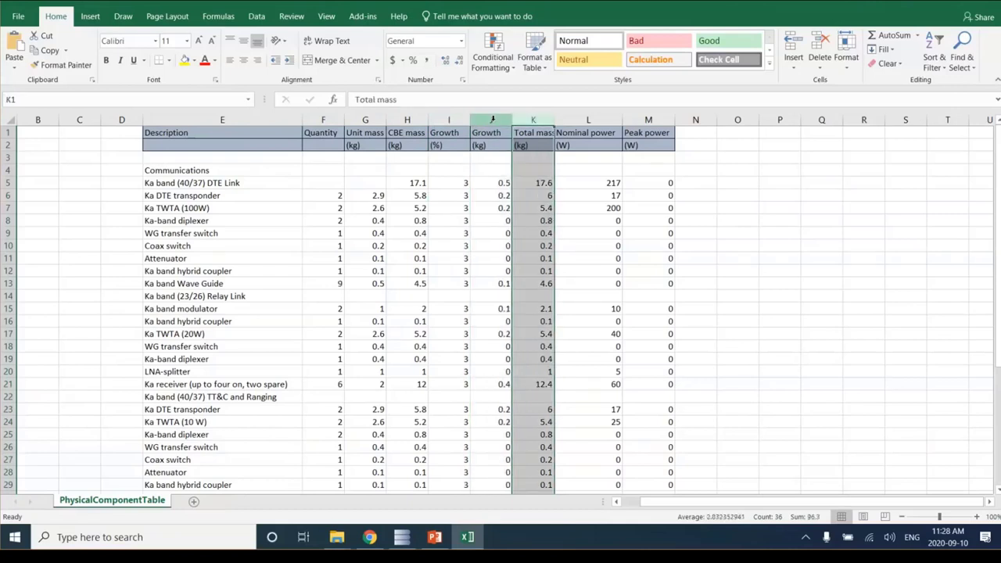
left_click(493, 120)
left_click(405, 118)
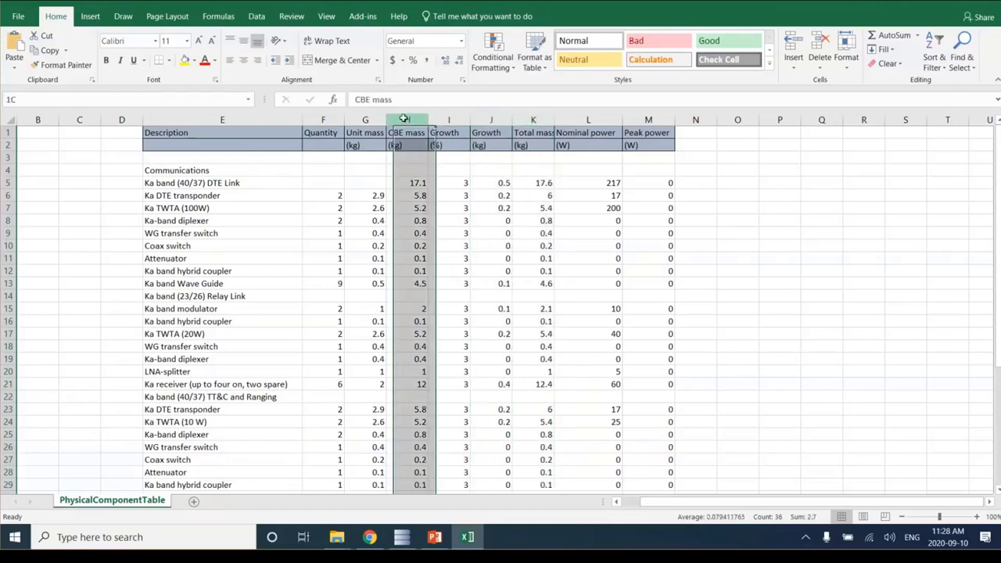
left_click(602, 121)
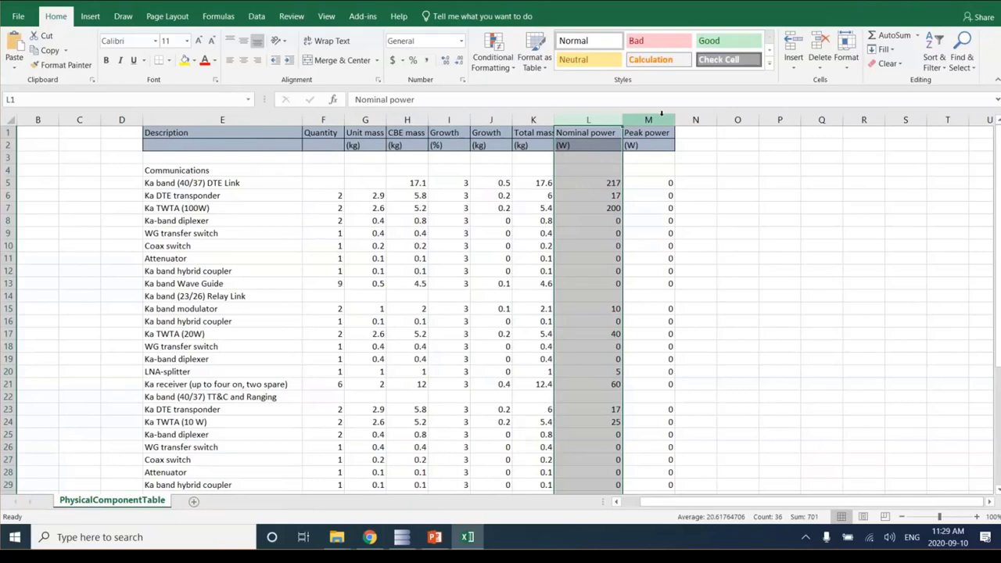
scroll(661, 114, "down", 8)
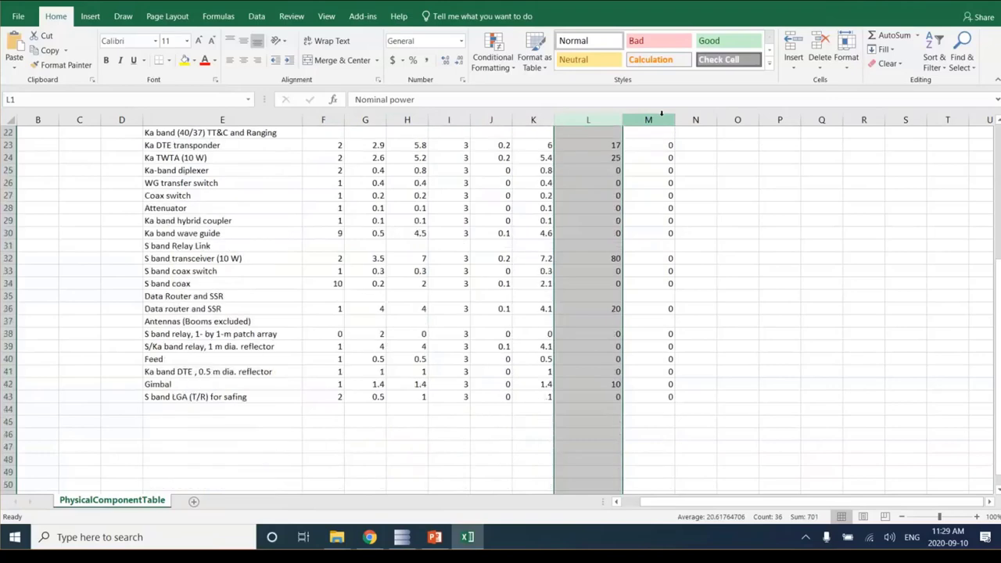
scroll(661, 114, "up", 3)
scroll(661, 114, "up", 5)
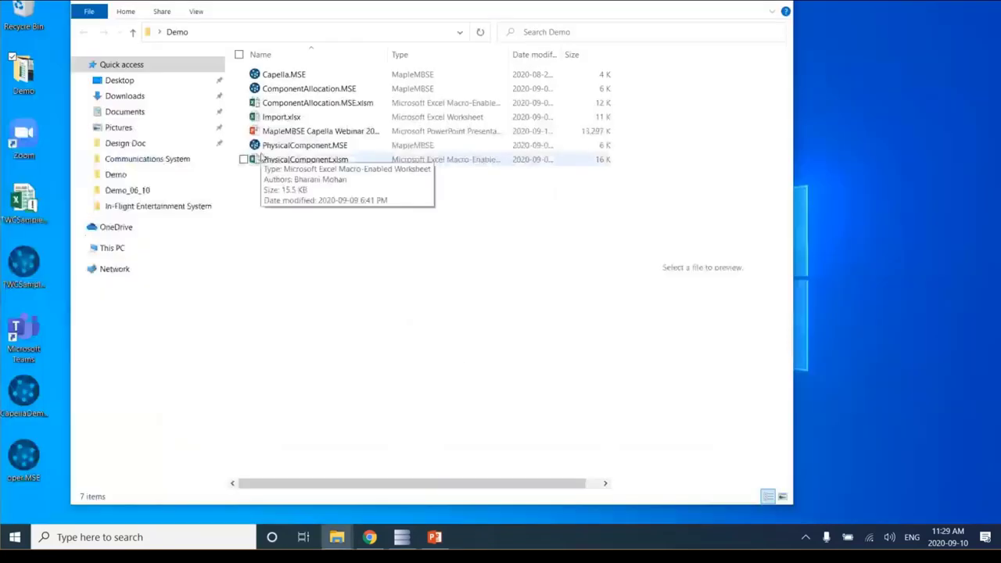
Open PhysicalComponent.MSE from the Demo folder and load Communications System.melodymodeller from the Communications System folder in the Capella samples.
left_click(304, 145)
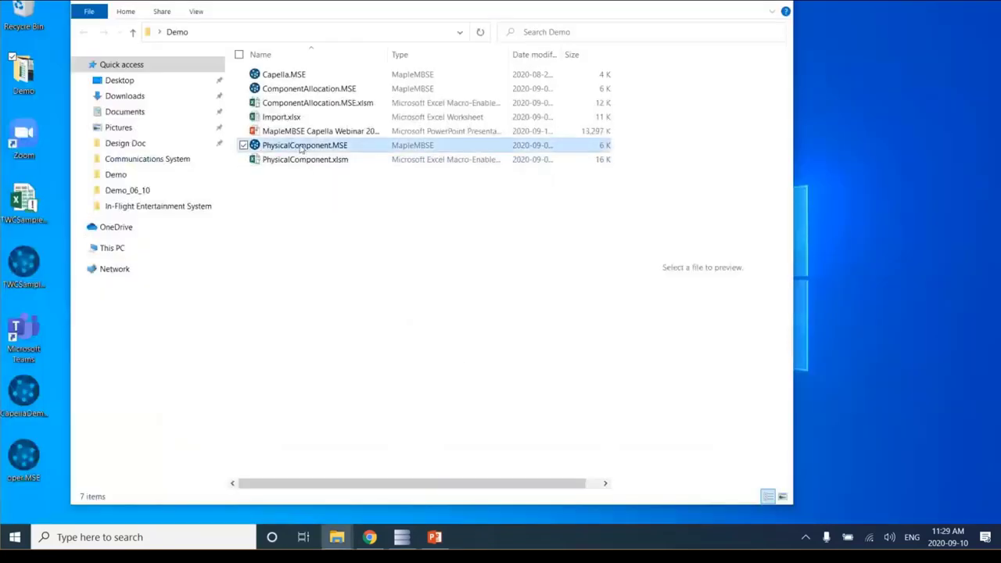
double_click(312, 148)
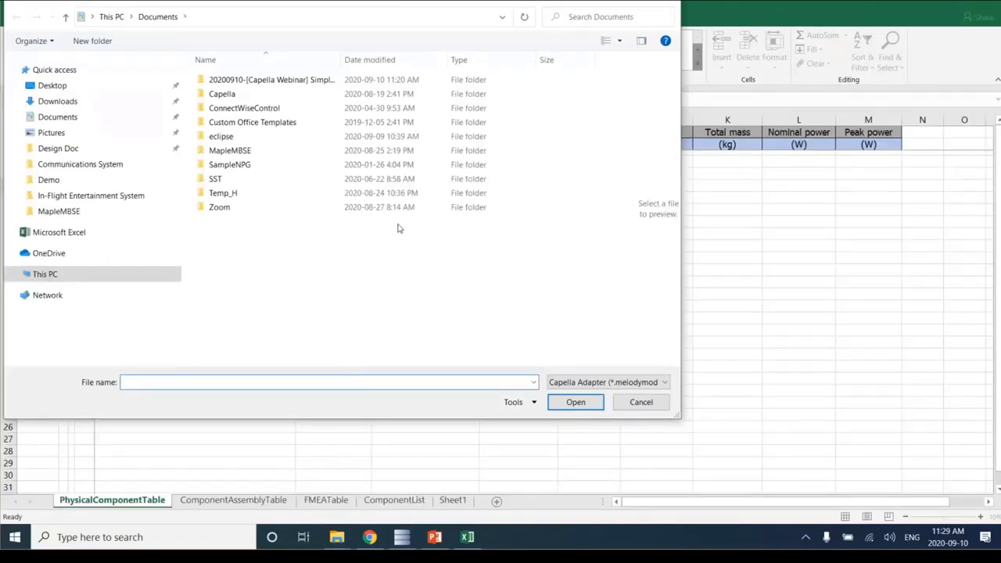
left_click(100, 171)
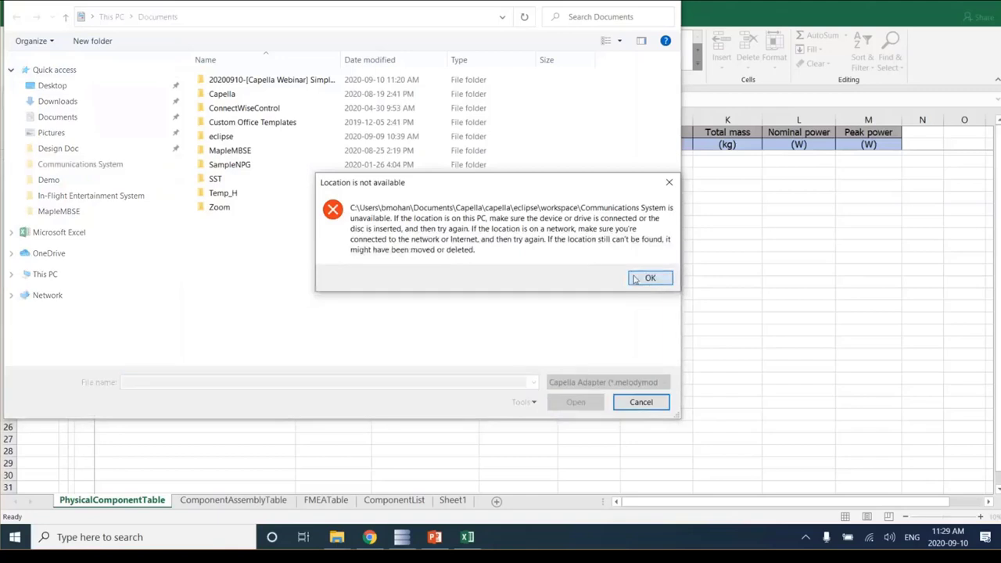
left_click(636, 279)
left_click(90, 196)
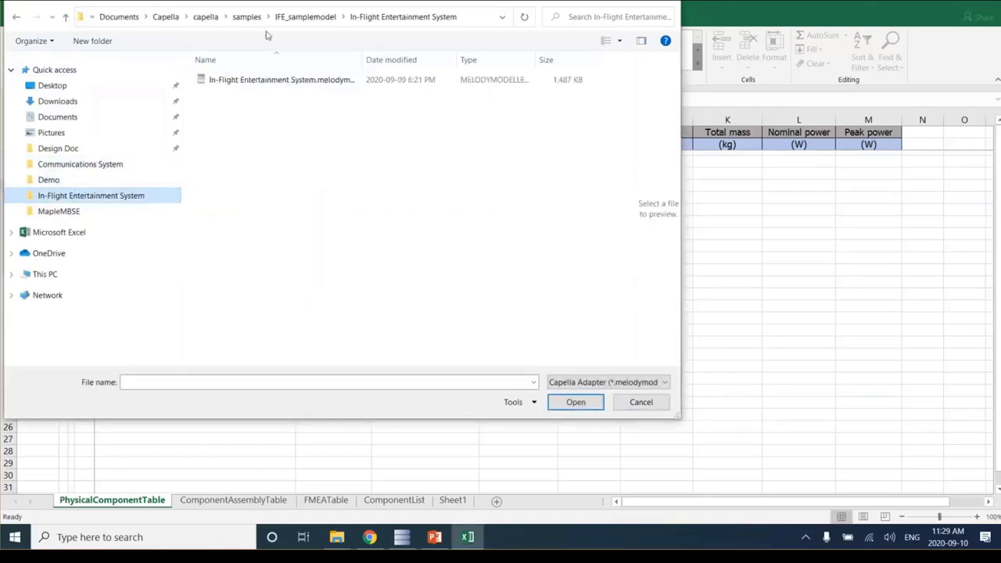
left_click(246, 16)
double_click(272, 81)
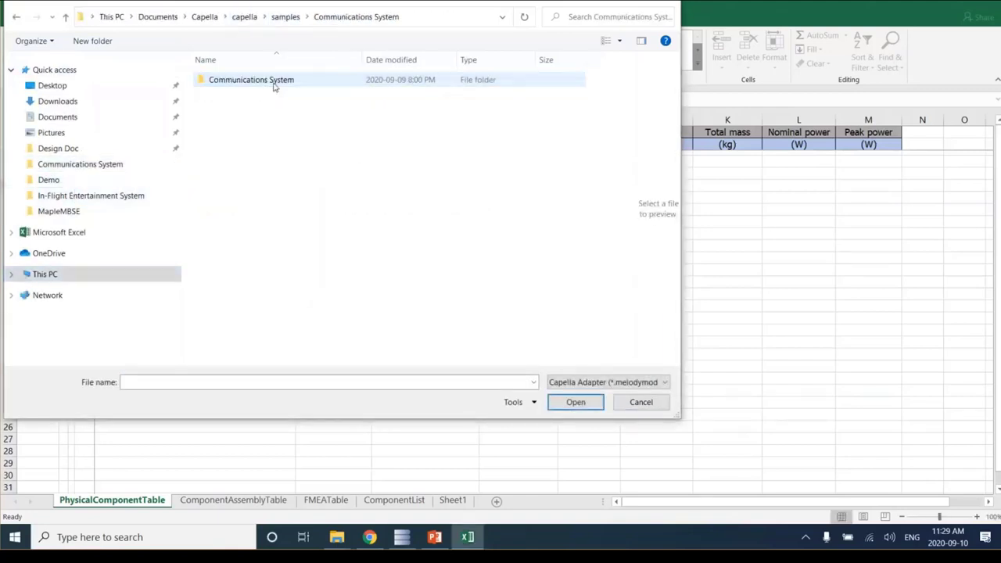
double_click(305, 79)
left_click(307, 81)
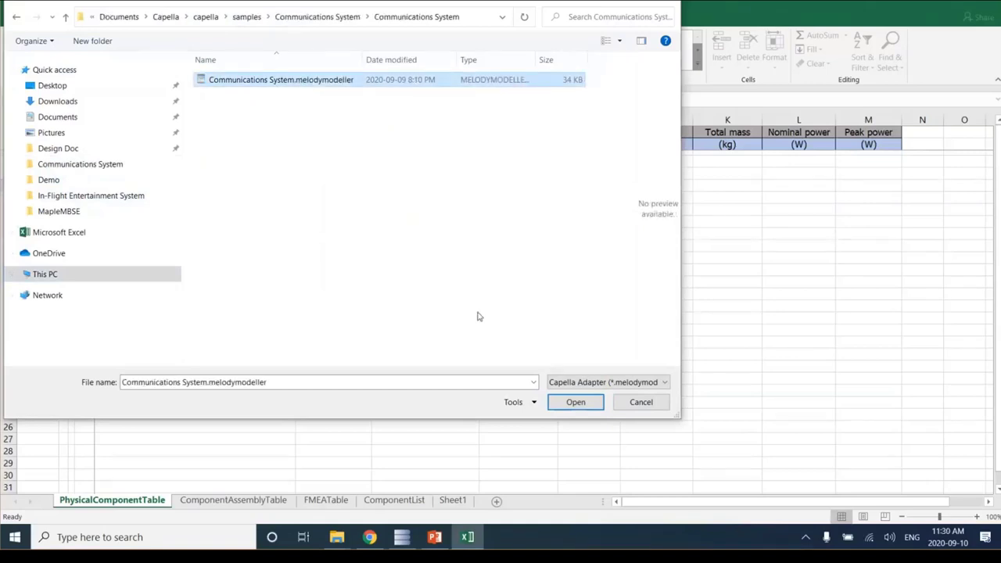
left_click(557, 404)
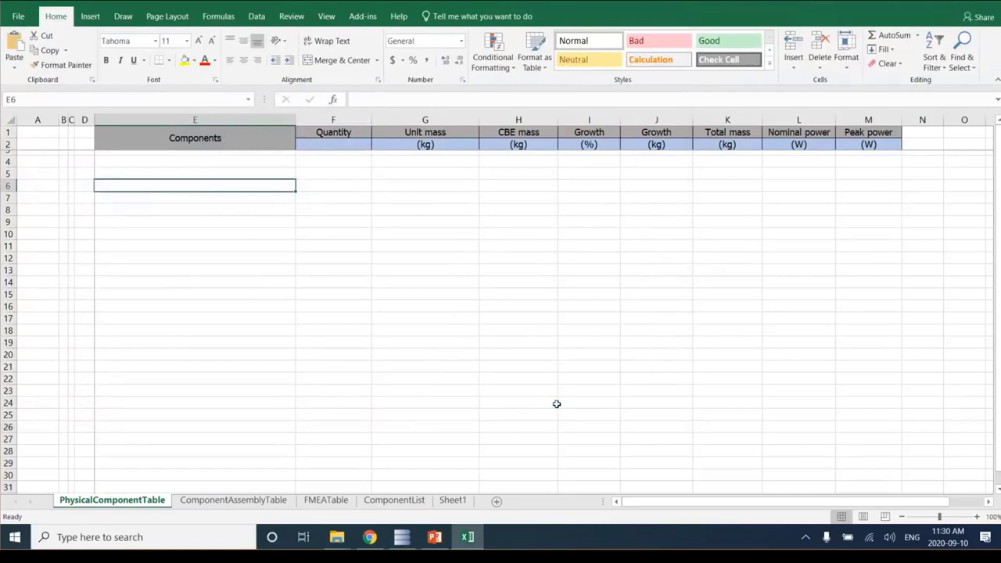
Switch to Capella, examine LRS COMMUNICATIONS SYSTEM in the Physical Architecture's Structure, and return to the PhysicalComponentTable sheet in Excel.
left_click(401, 538)
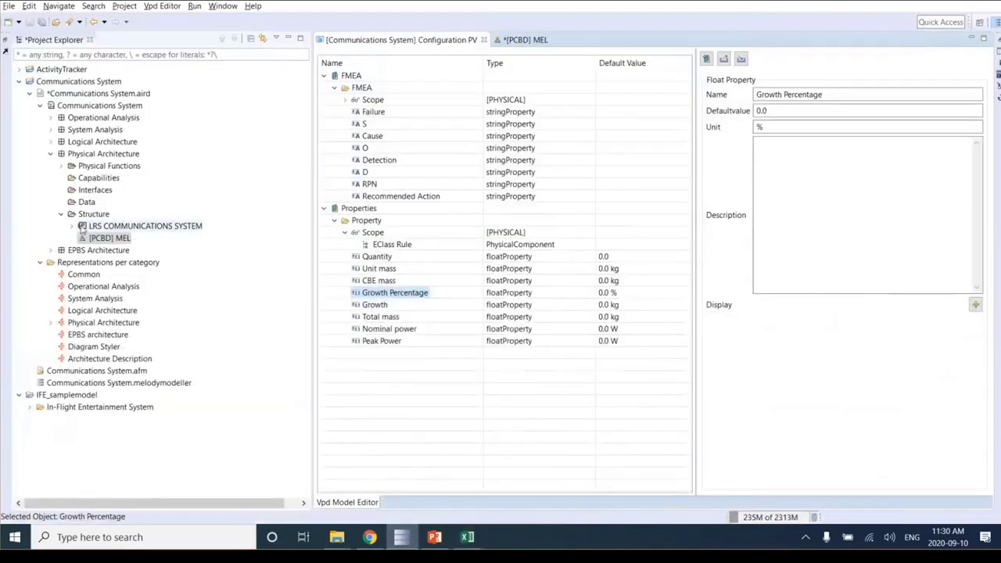
left_click(71, 226)
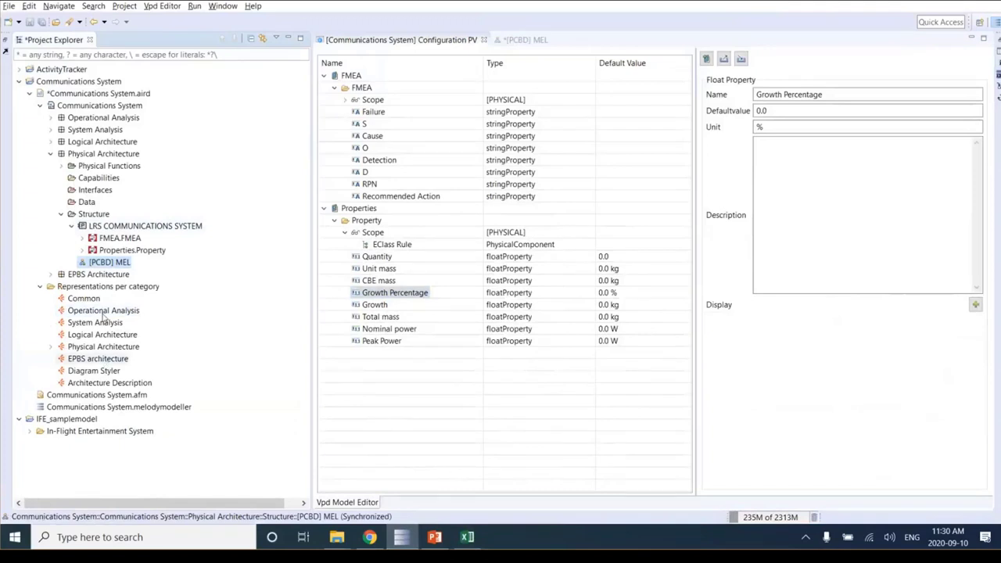
left_click(72, 226)
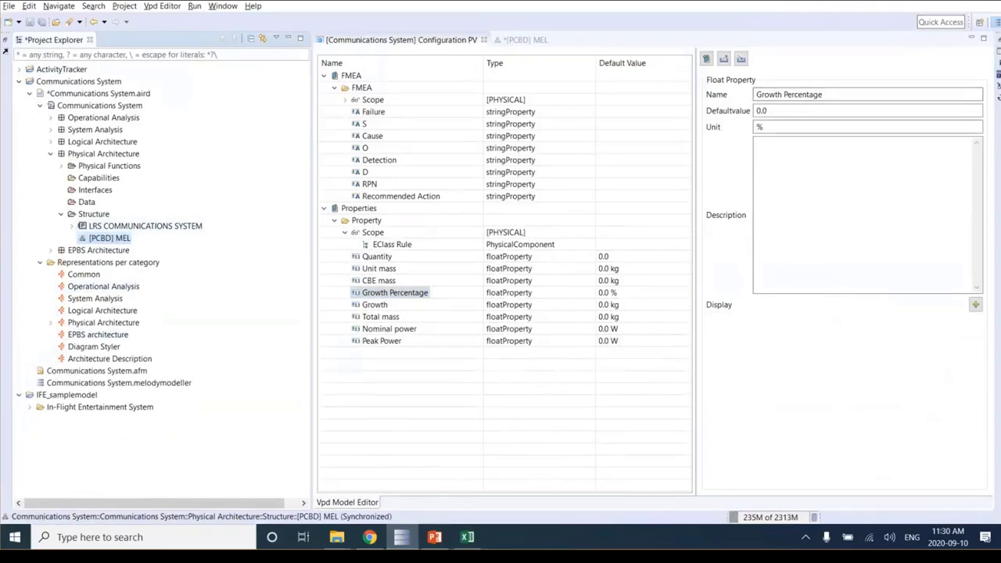
key("alt+Tab")
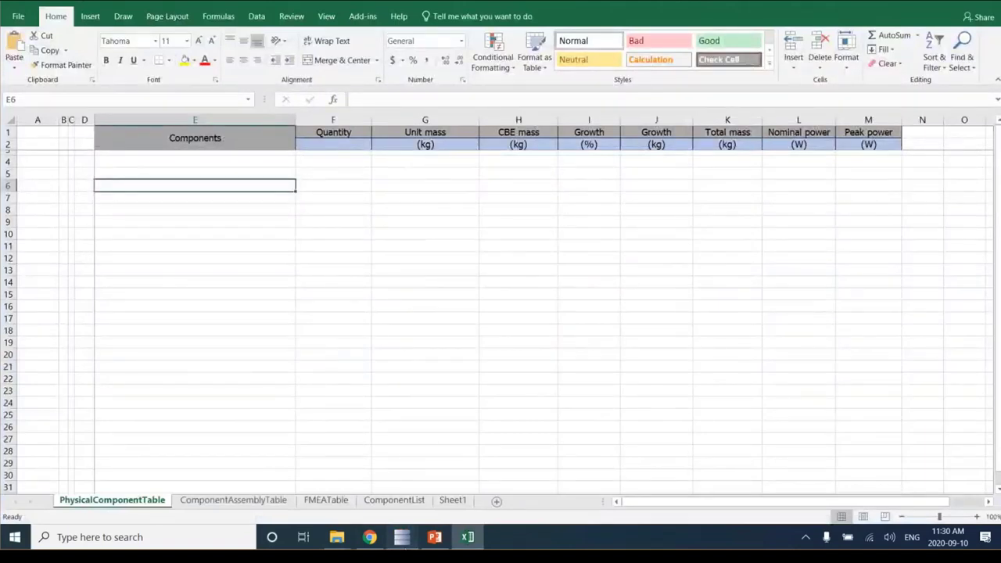
left_click(402, 536)
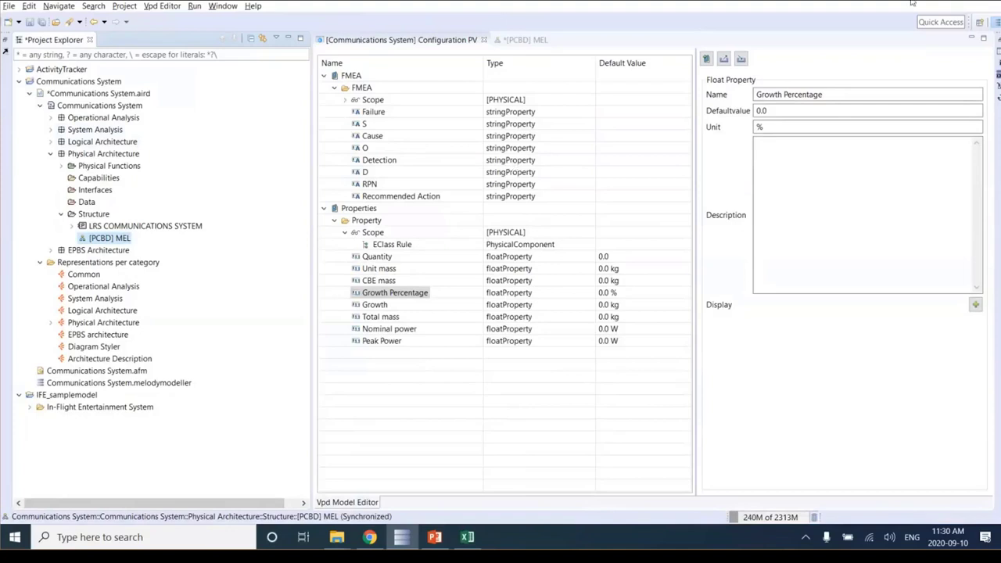
left_click(98, 216)
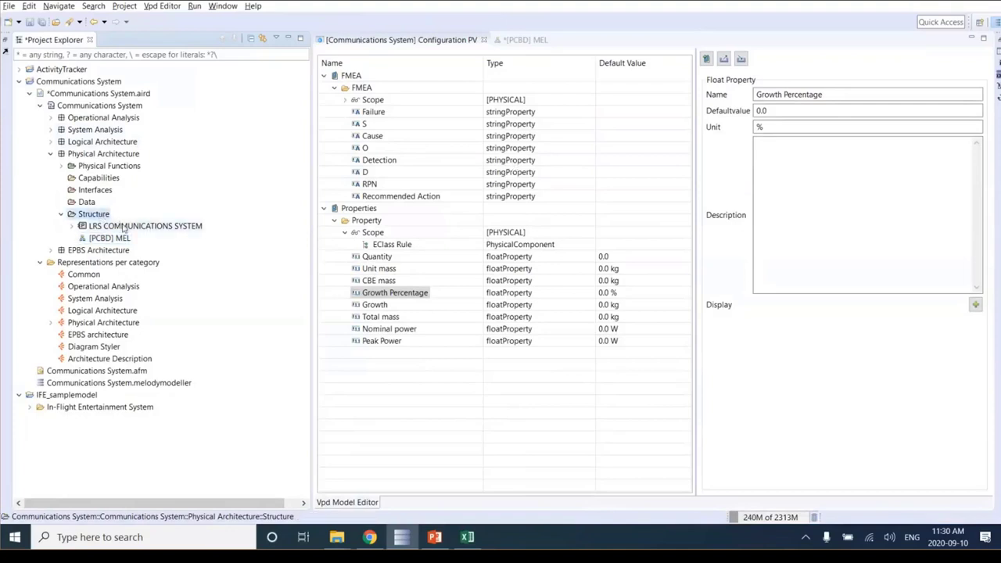
left_click(124, 227)
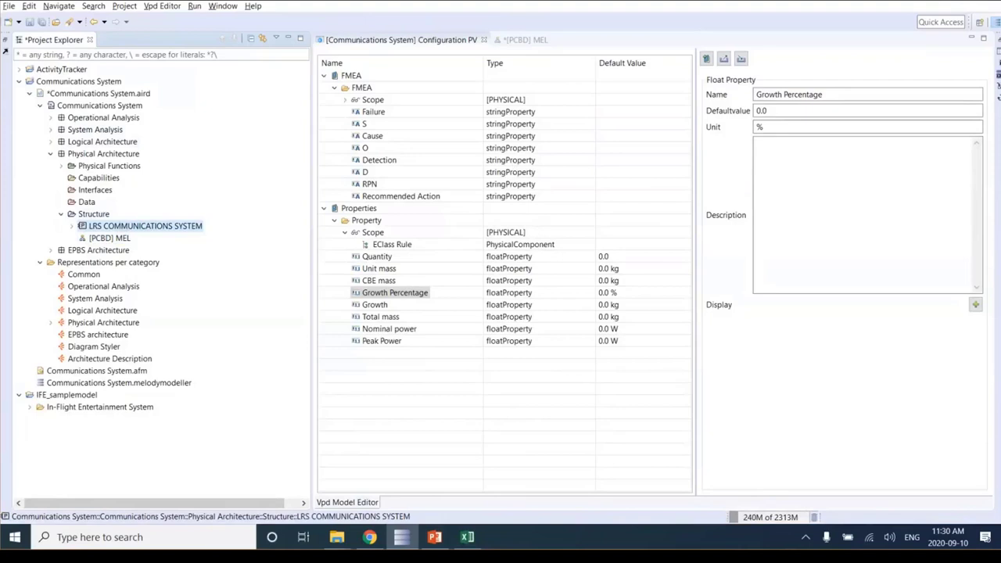
key("alt+Tab")
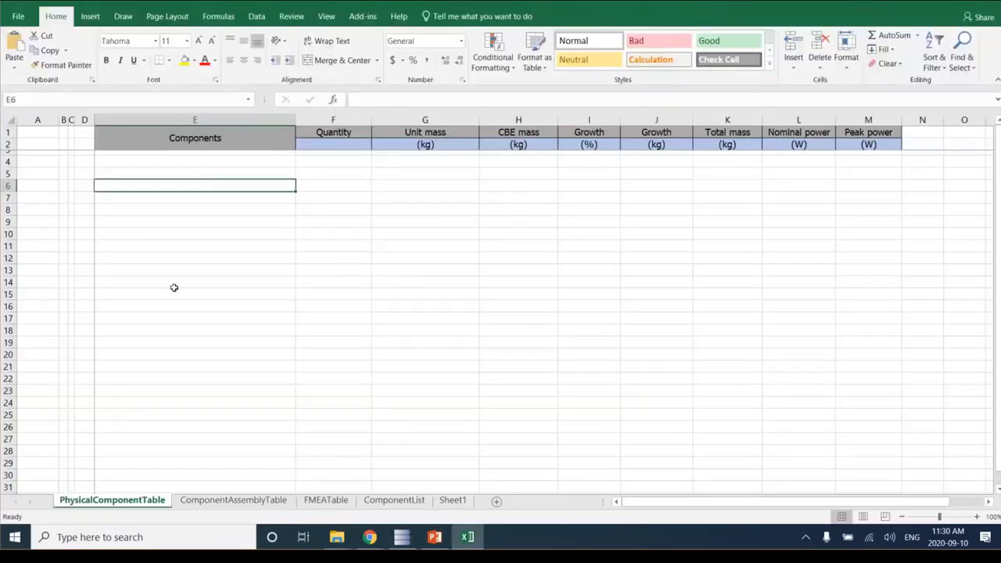
Import Import.xlsx from the Demo folder on the Desktop into the PhysicalComponentTable with MapleMBSE.
left_click(363, 16)
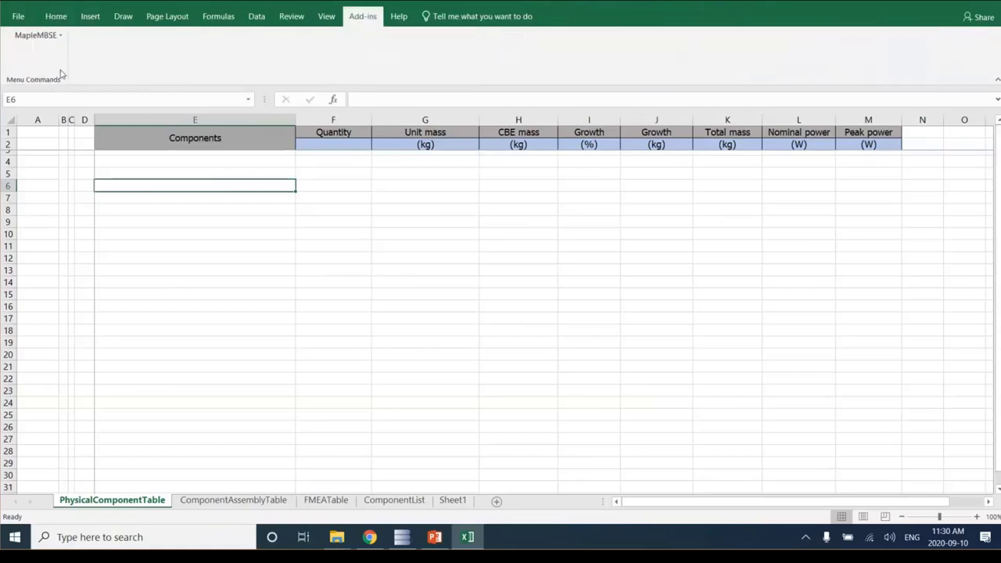
left_click(36, 34)
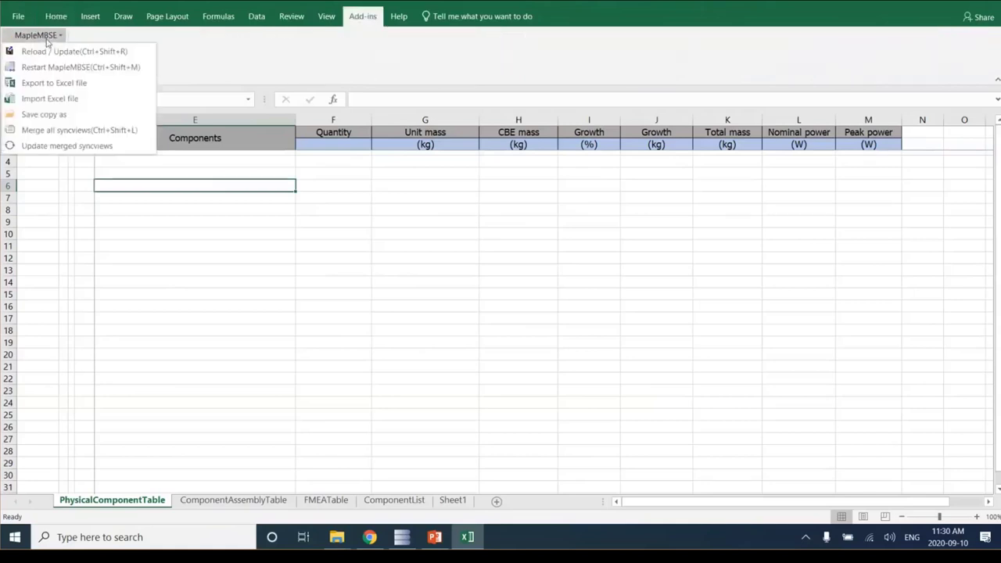
left_click(92, 101)
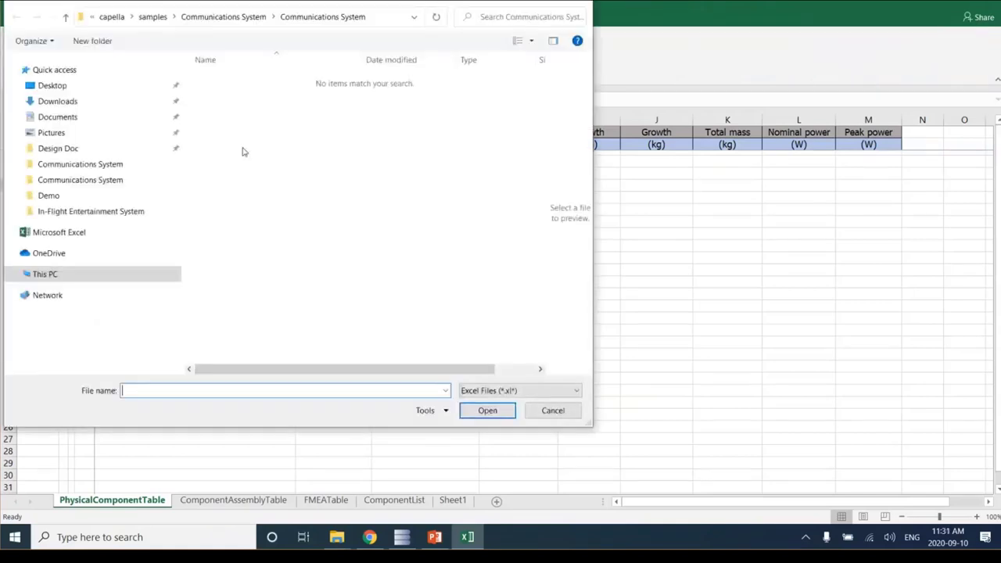
left_click(44, 92)
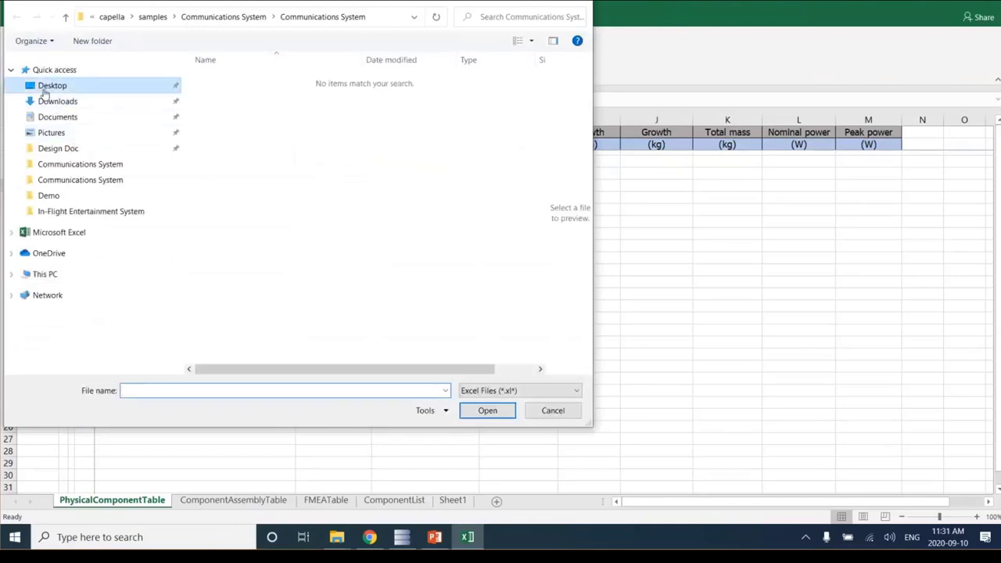
double_click(232, 81)
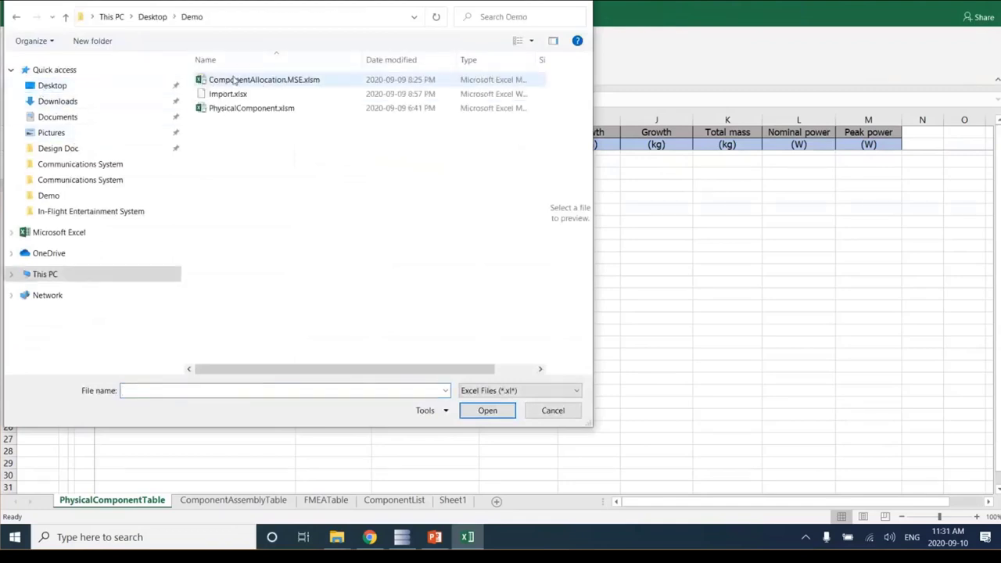
left_click(231, 94)
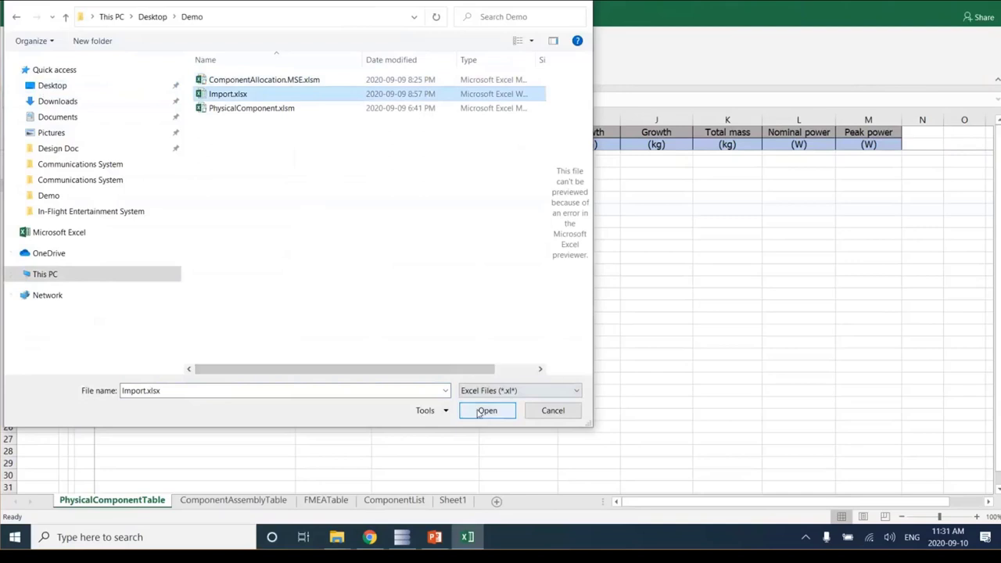
left_click(485, 411)
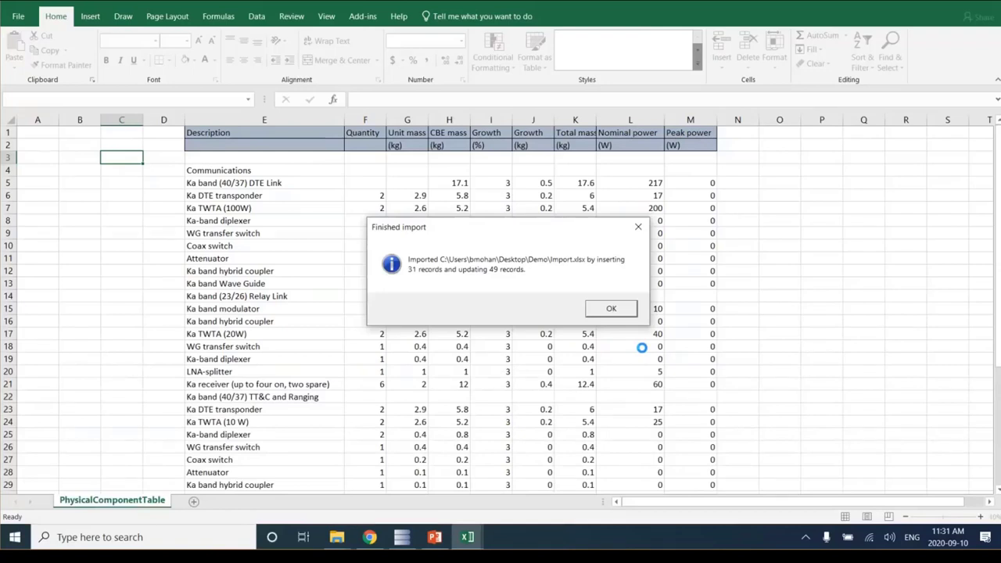
left_click(628, 311)
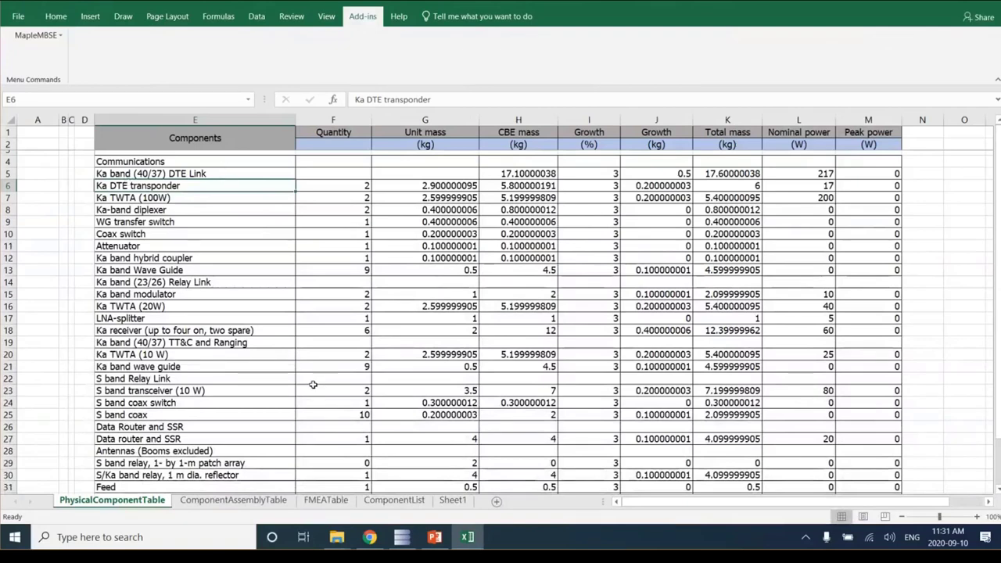
Examine the imported component rows and the Quantity, Unit mass and CBE mass columns of PhysicalComponentTable.
scroll(313, 385, "down", 1)
scroll(312, 385, "up", 1)
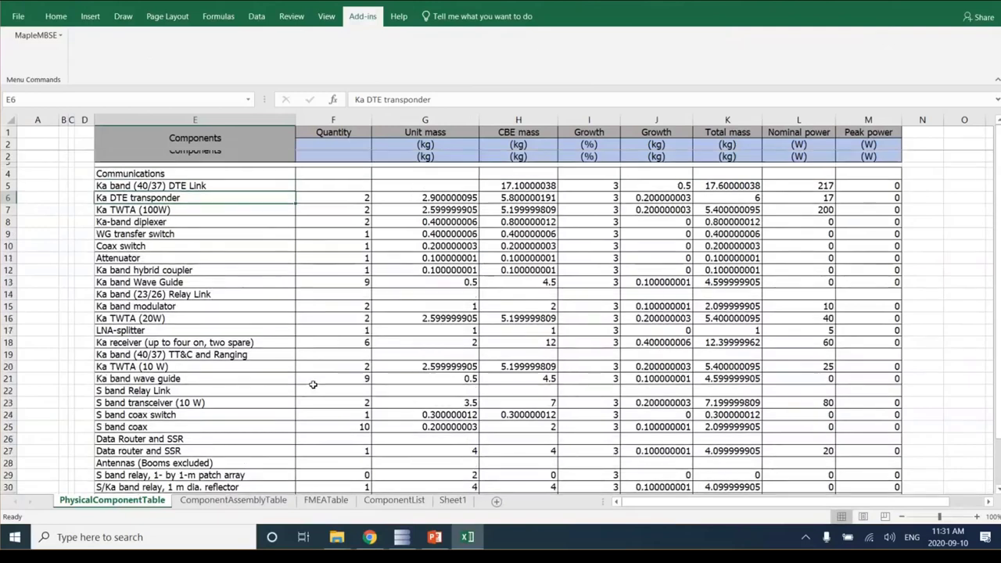
left_click(356, 133)
left_click(422, 135)
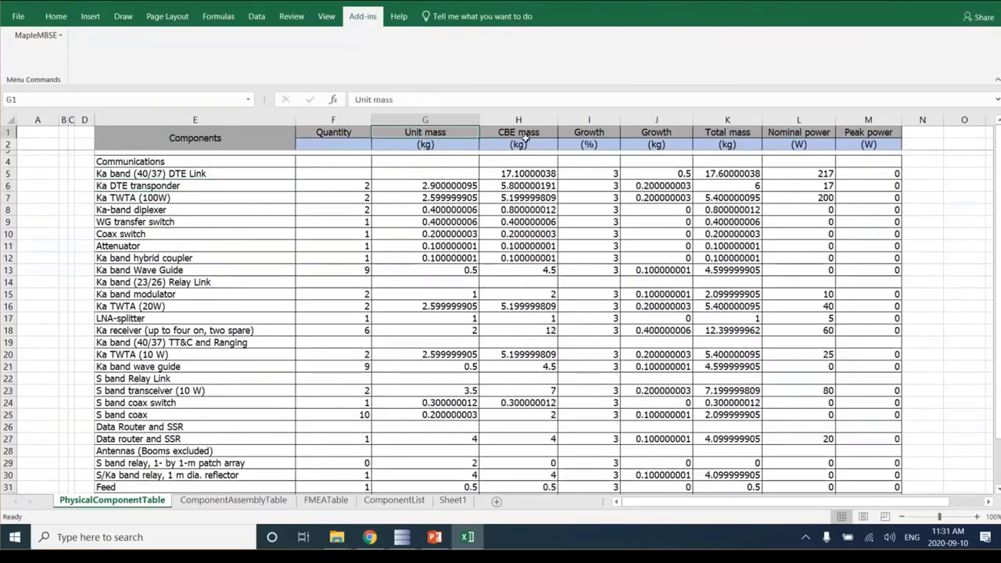
key("Right")
key("Down")
scroll(538, 328, "down", 3)
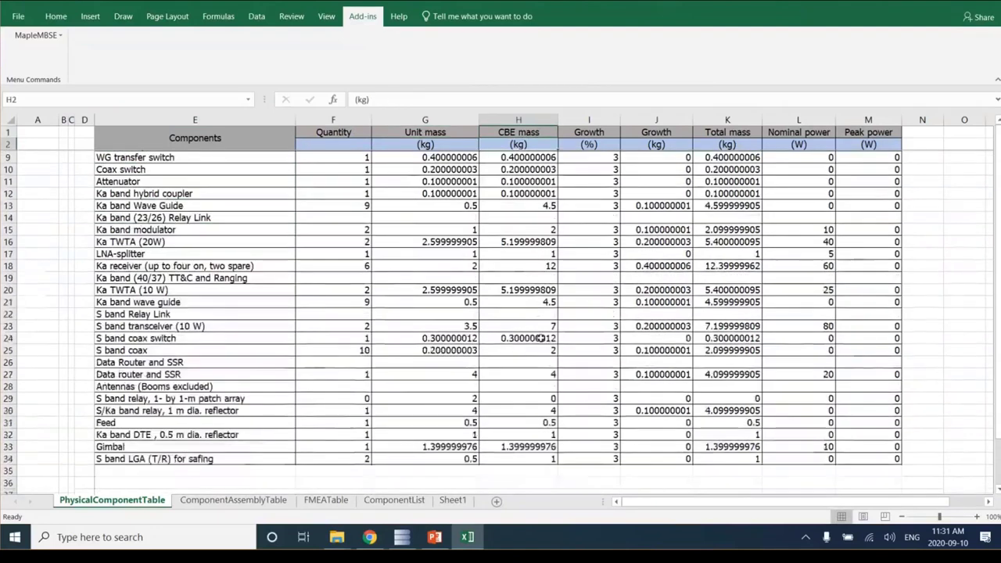
scroll(540, 333, "up", 3)
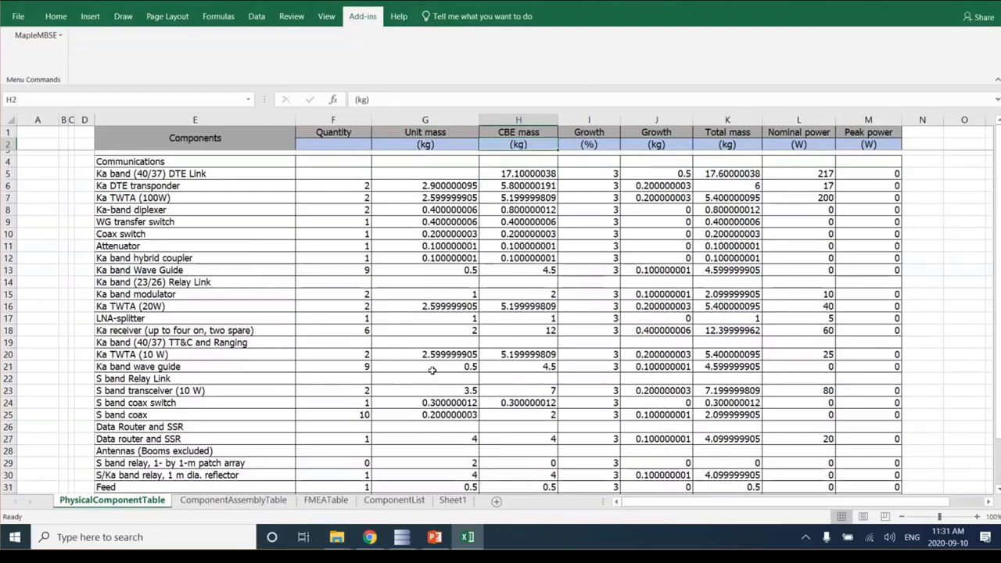
Calculate the Ka DTE transponder's CBE mass by multiplying its quantity by its unit mass with the formula =F6*G6.
left_click_drag(497, 188, 498, 187)
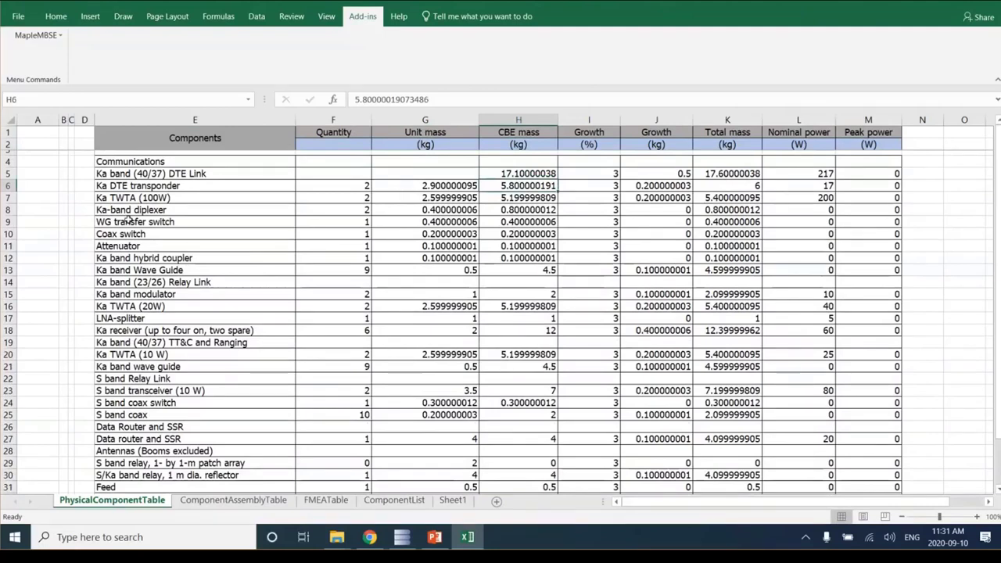
left_click(363, 186)
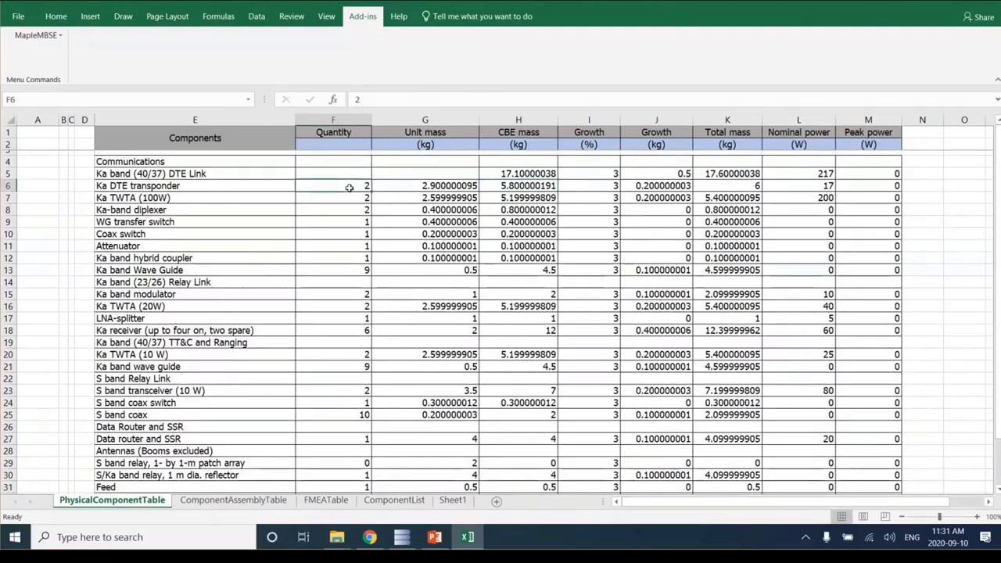
left_click(552, 185)
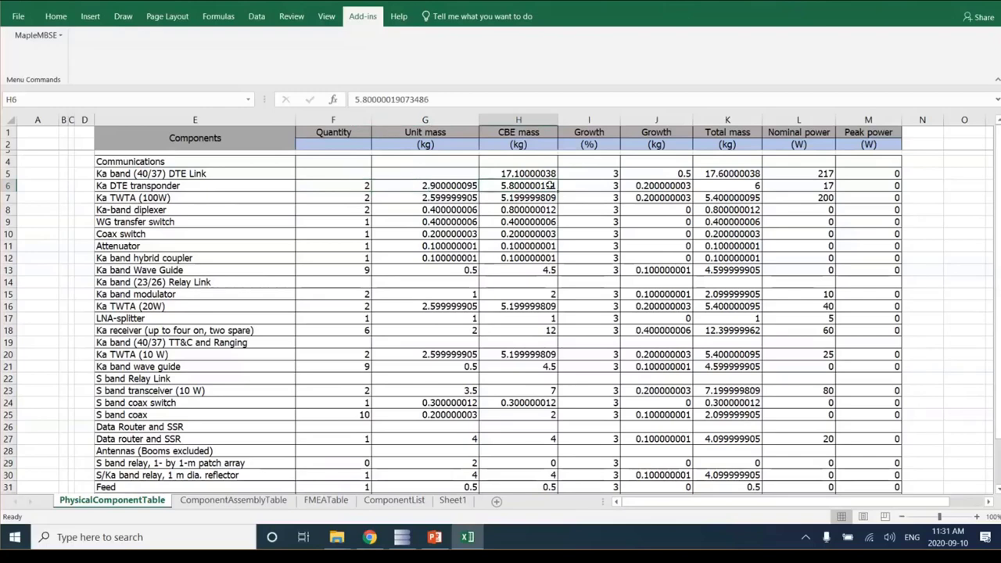
type("=")
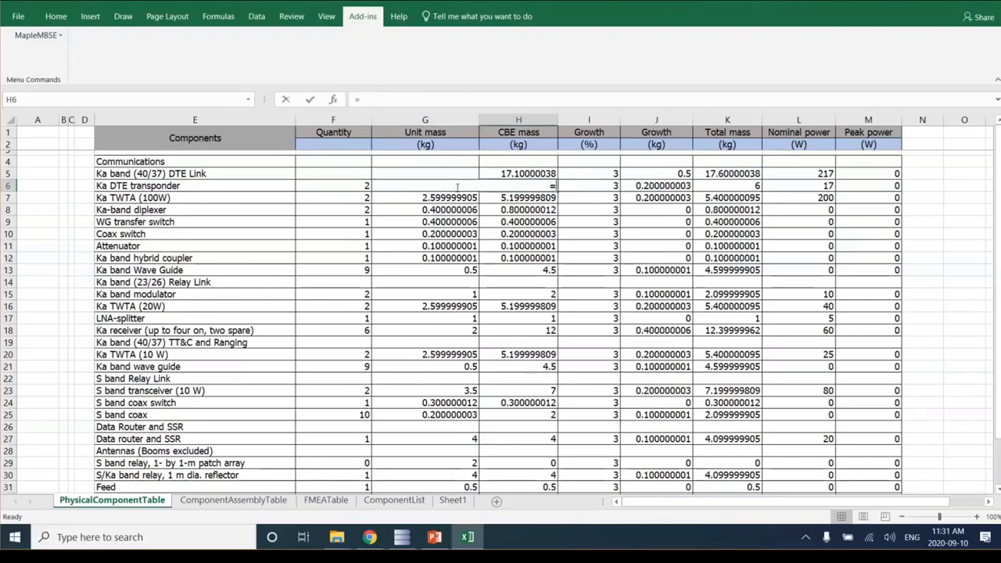
left_click(360, 186)
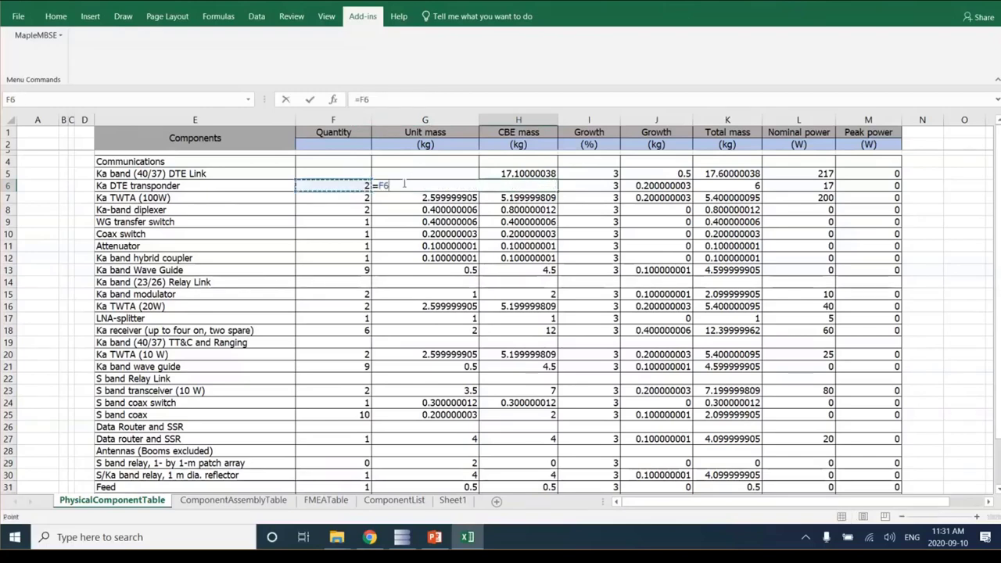
type("*")
left_click(405, 185)
key("Return")
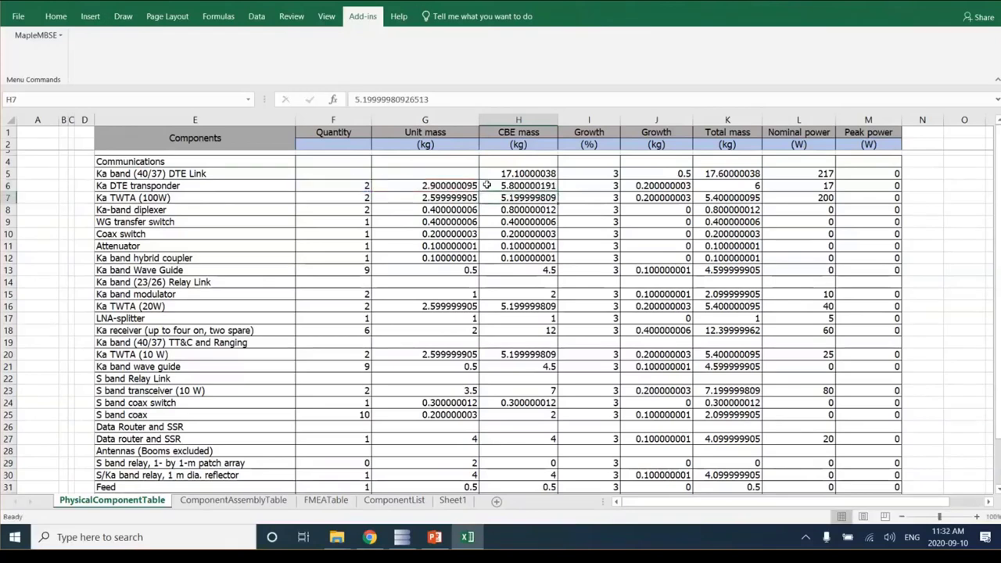
Set the Ka DTE transponder's quantity to 3 and check its CBE mass.
key("Up")
key("Left")
key("Left")
type("3")
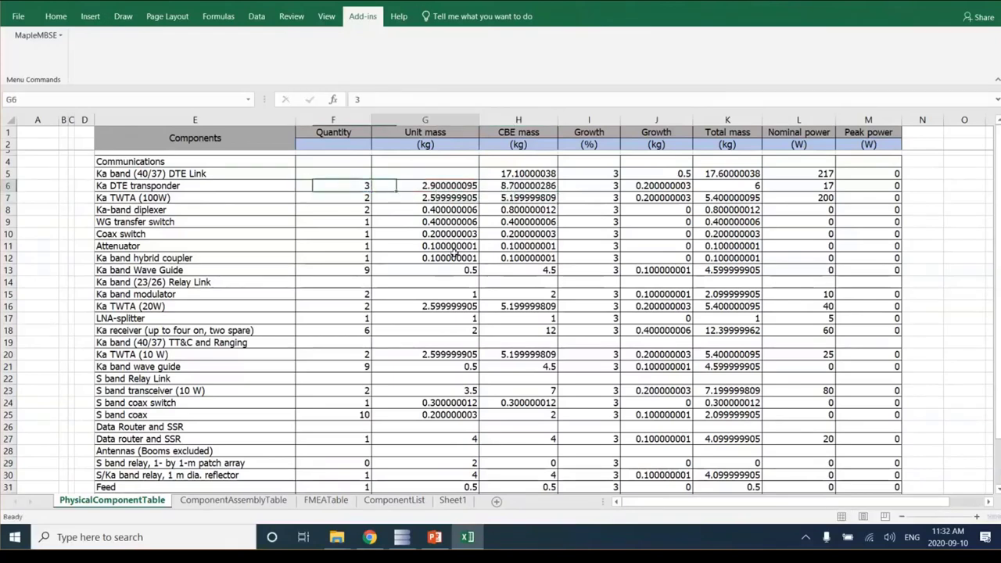
key("Tab")
left_click(528, 186)
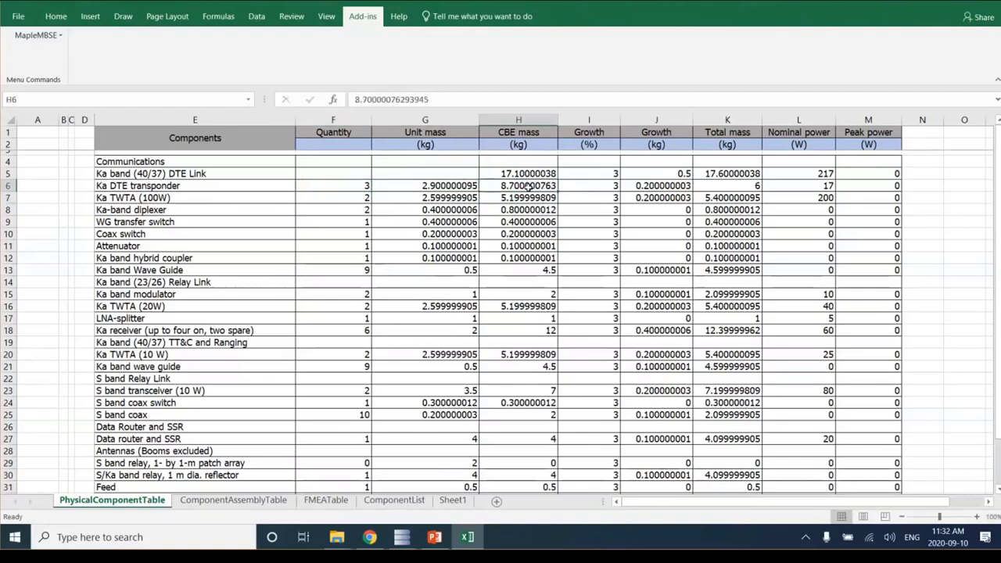
Calculate the Ka DTE transponder's growth in kg from its CBE mass and growth percentage with the formula =H6*I6/100.
left_click(593, 186)
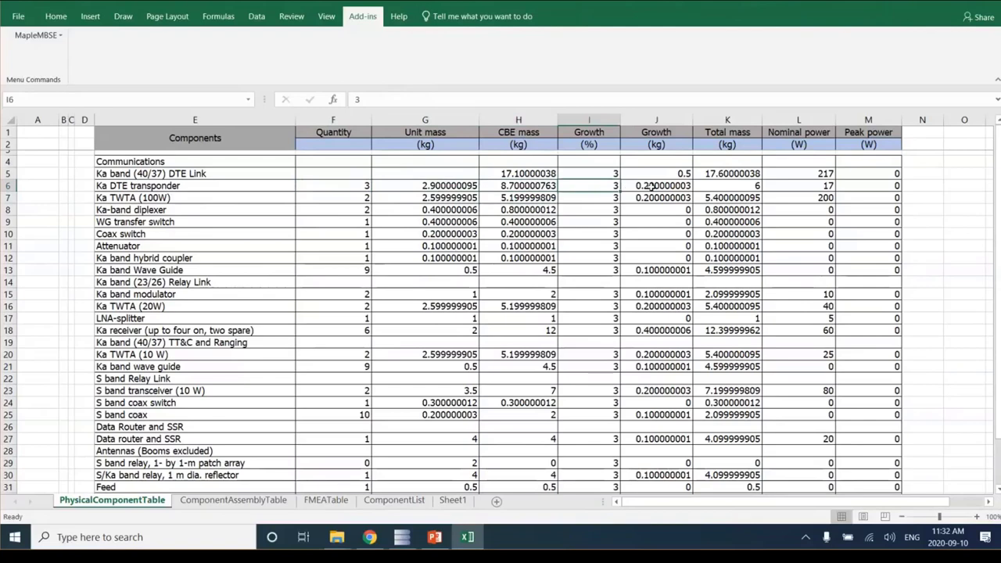
left_click(653, 186)
type("=")
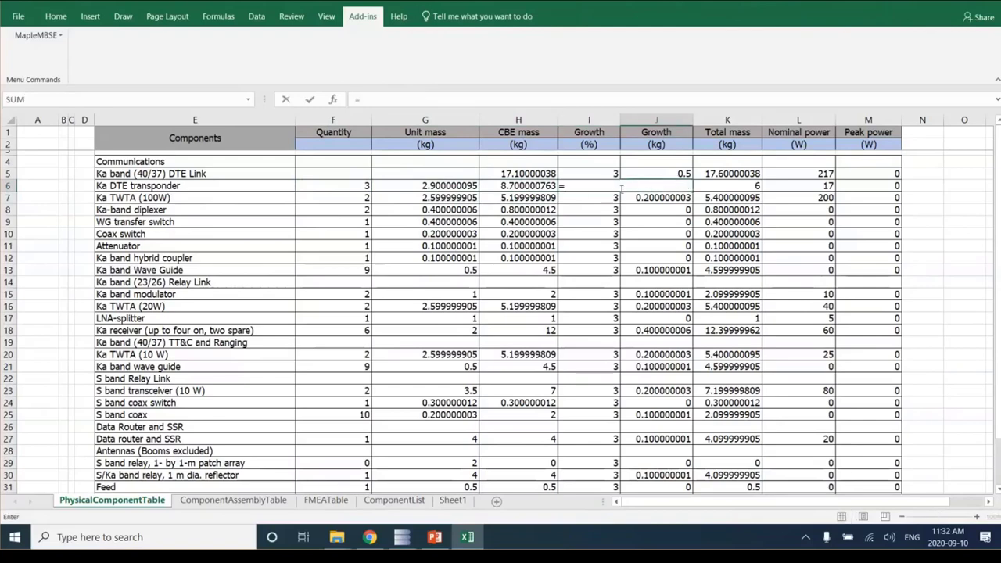
left_click(532, 185)
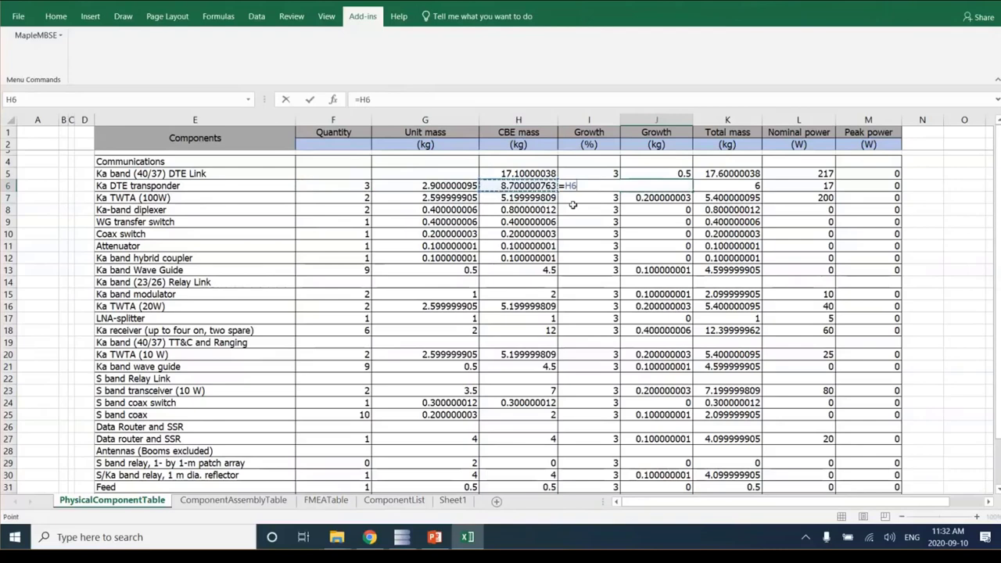
type("*I")
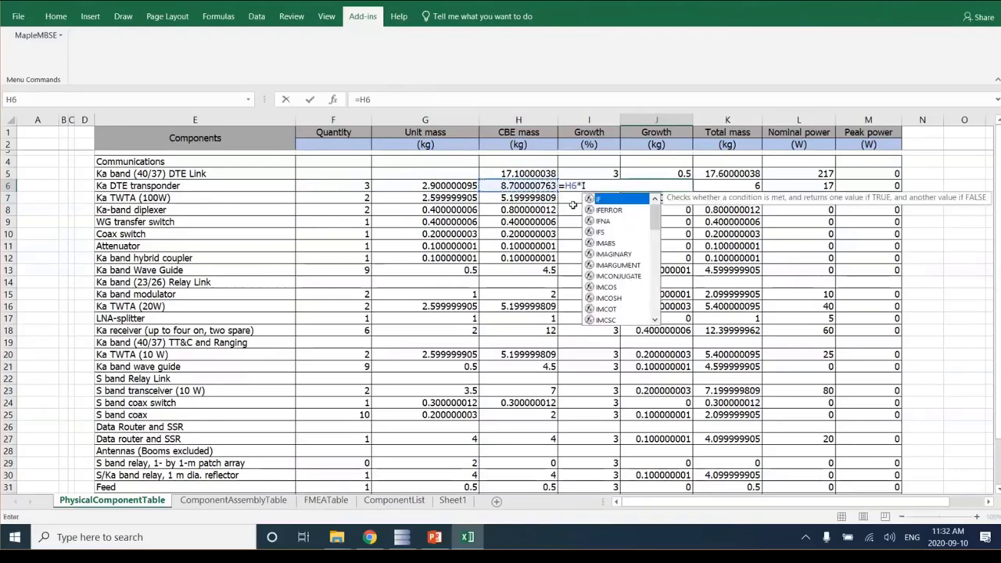
type("6/100")
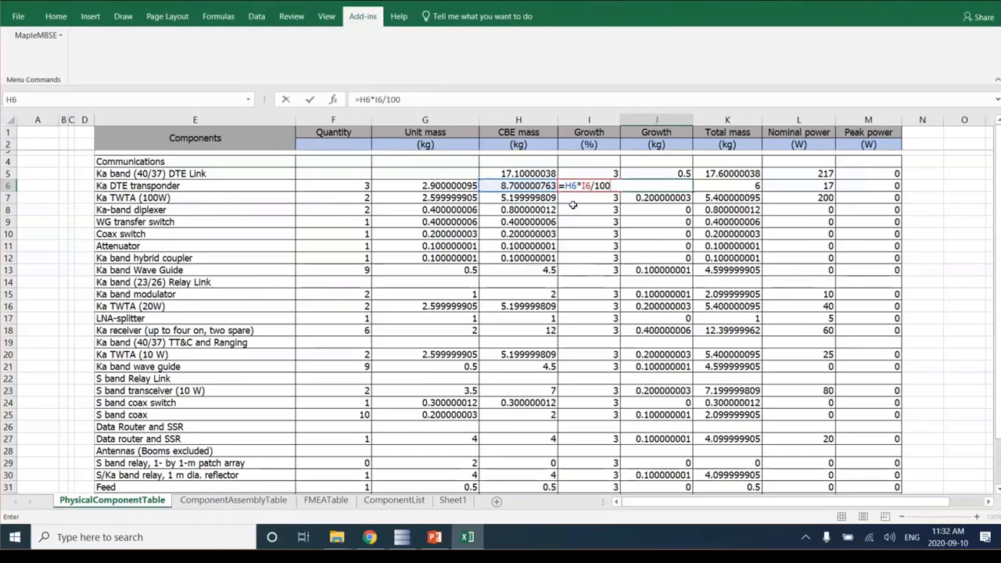
key("Return")
left_click(661, 185)
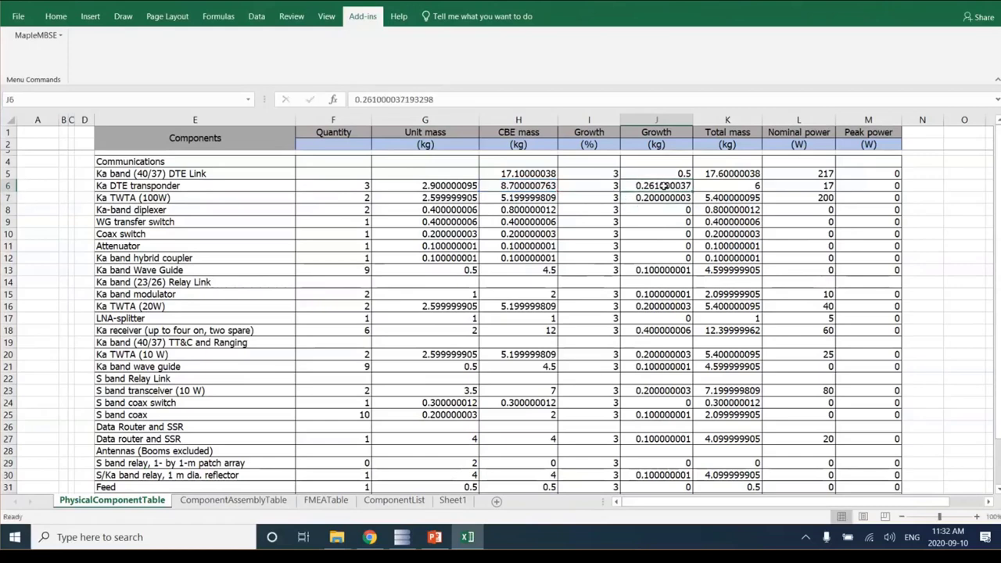
Calculate the Ka DTE transponder's total mass by adding its growth in kg and CBE mass with the formula =sum(J6+H6).
left_click(719, 187)
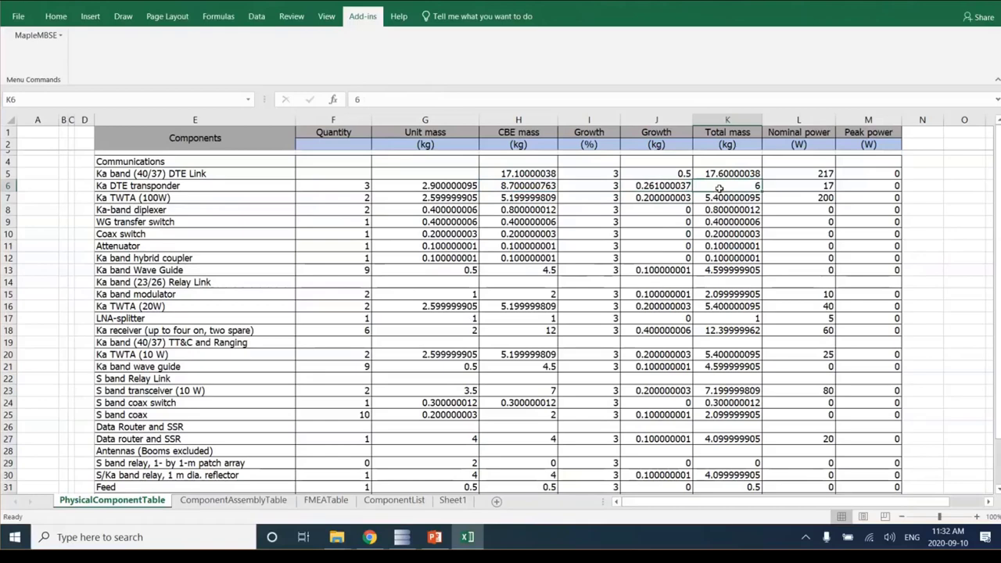
type("=sum")
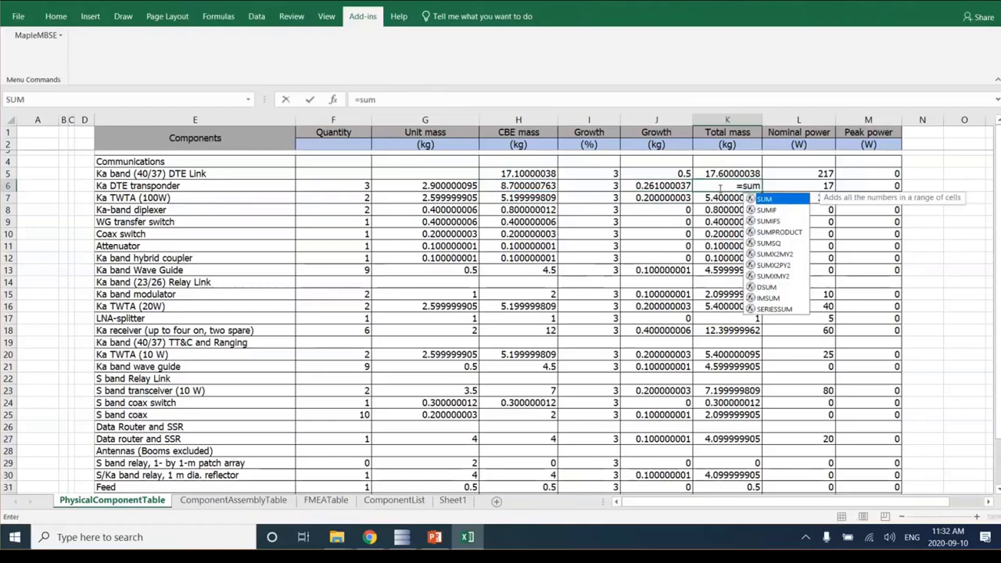
type("(")
left_click(618, 185)
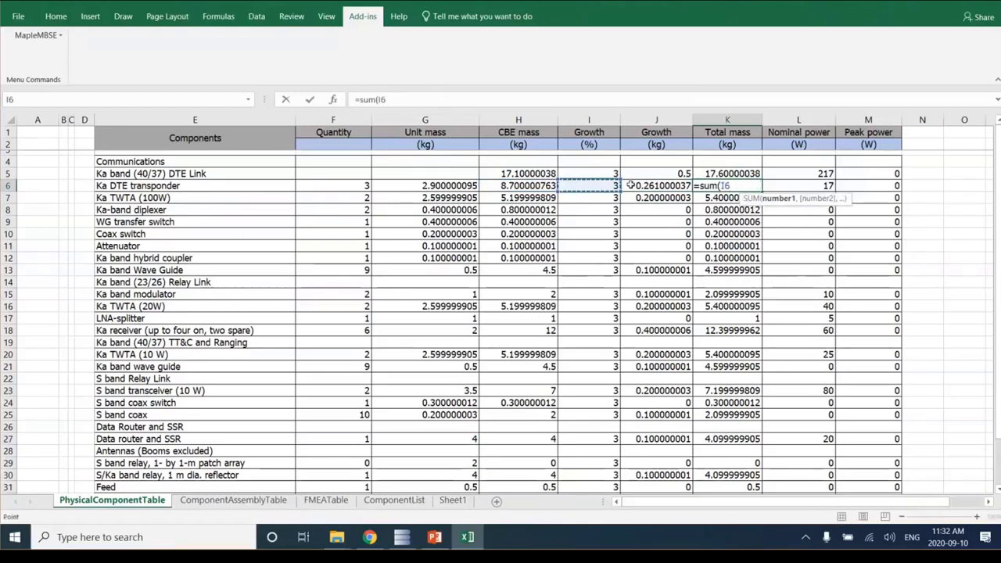
left_click(630, 185)
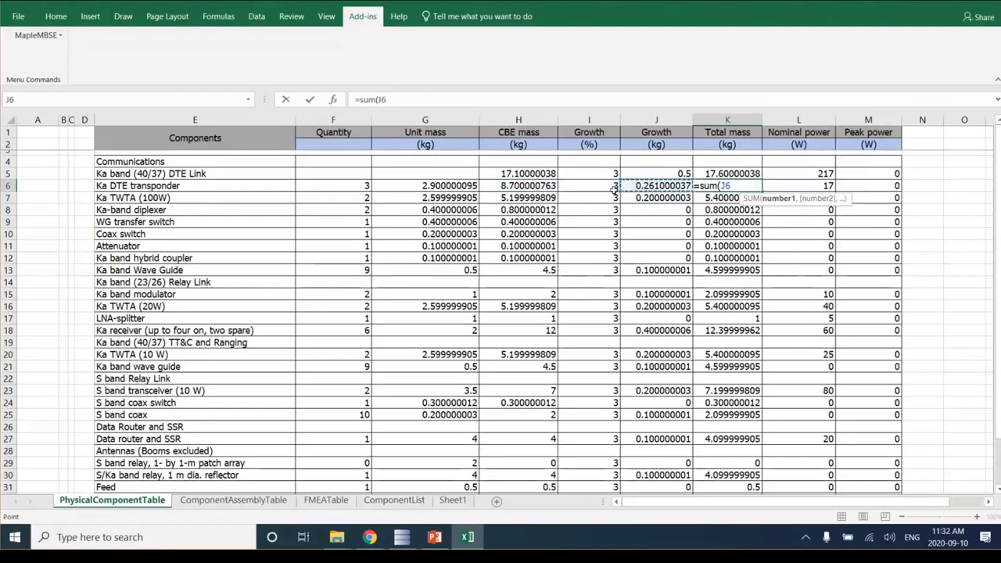
type("+")
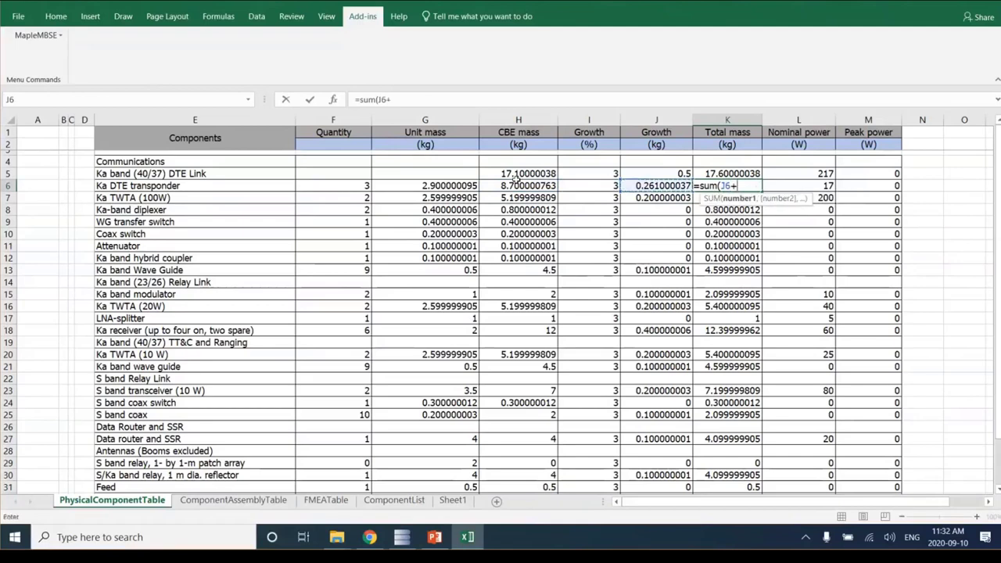
left_click(517, 185)
type(")")
key("Return")
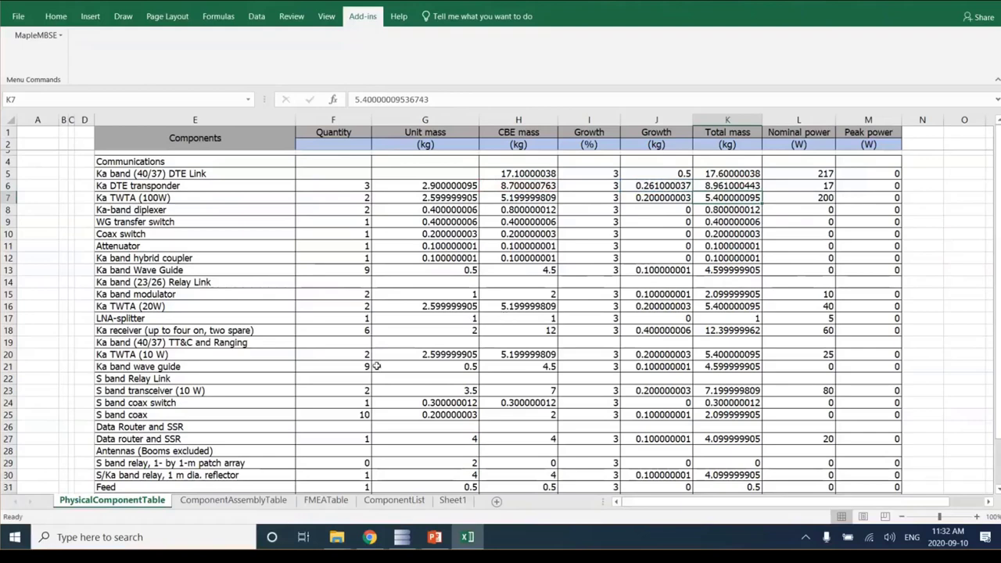
Review the rest of PhysicalComponentTable and compare its components with those listed in ComponentAssemblyTable.
scroll(313, 312, "down", 2)
scroll(313, 312, "down", 1)
scroll(314, 312, "up", 2)
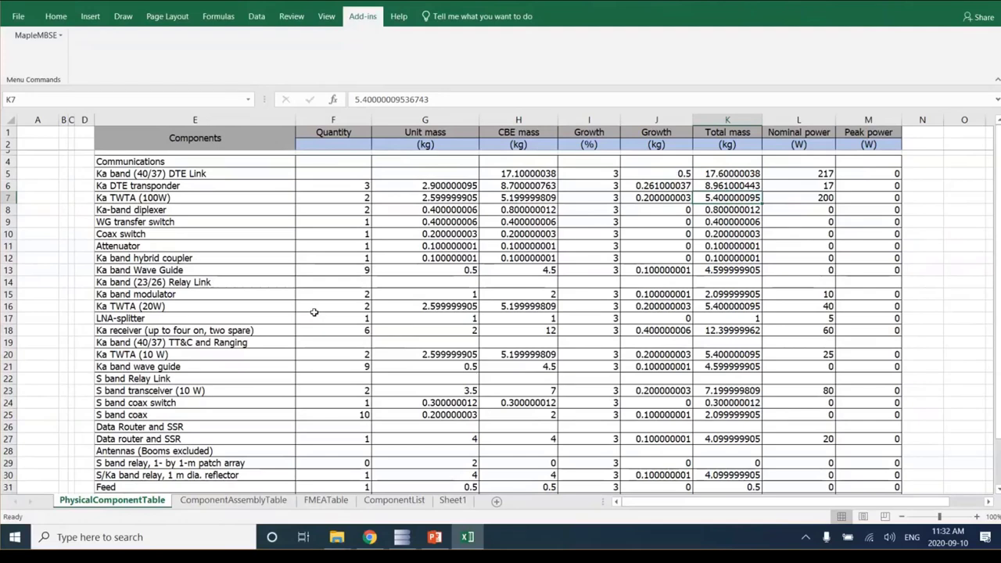
left_click(217, 506)
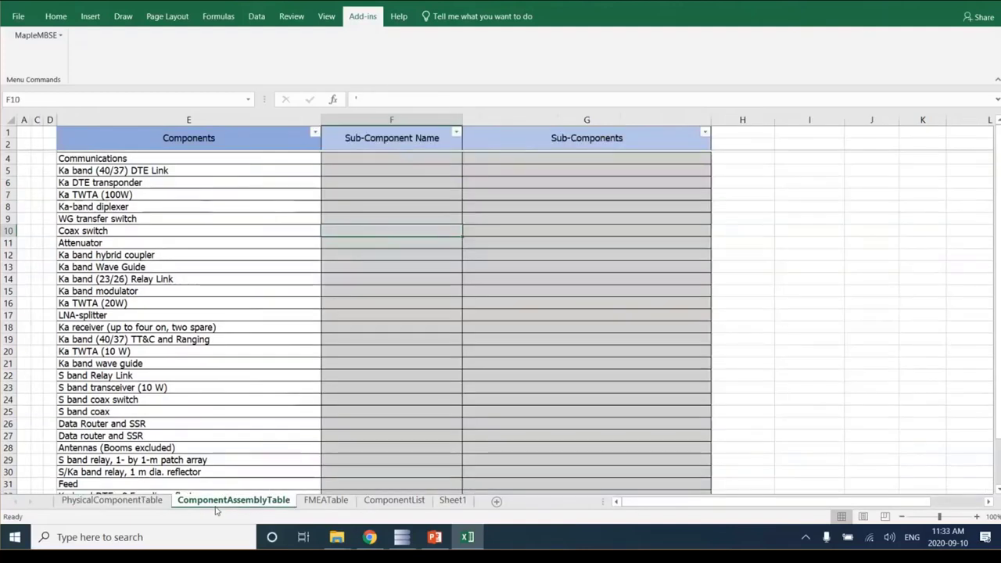
scroll(318, 387, "down", 3)
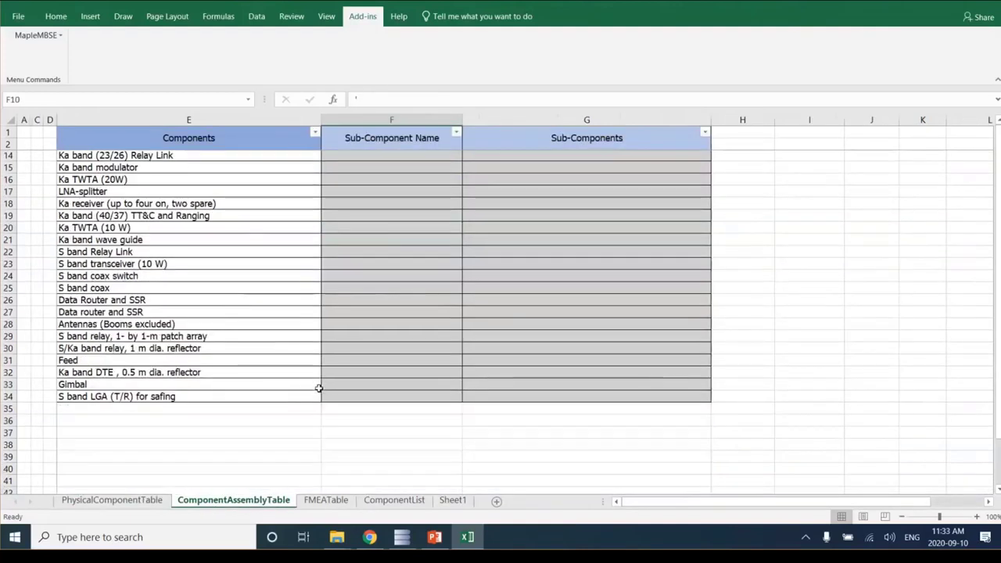
scroll(319, 388, "up", 3)
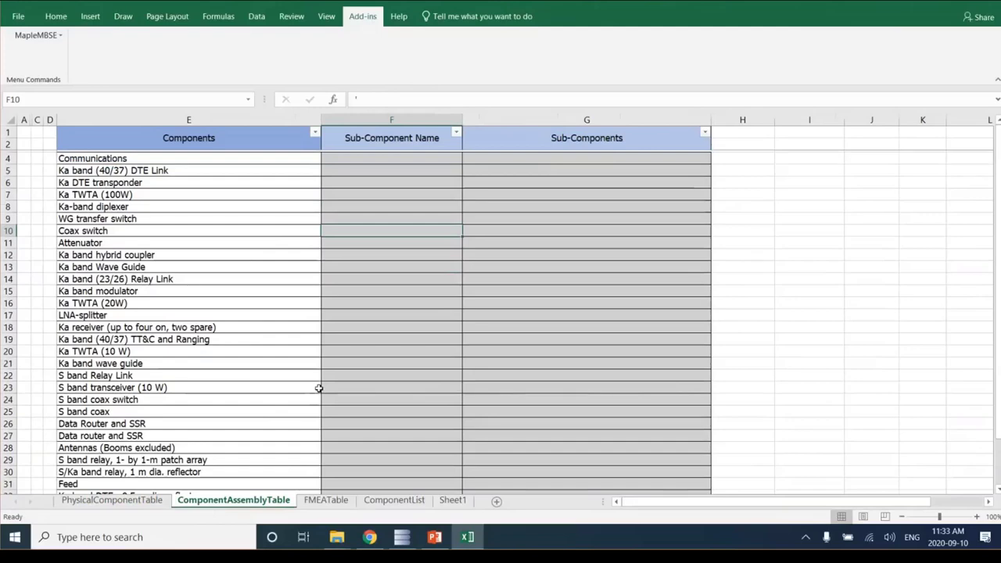
scroll(318, 387, "down", 3)
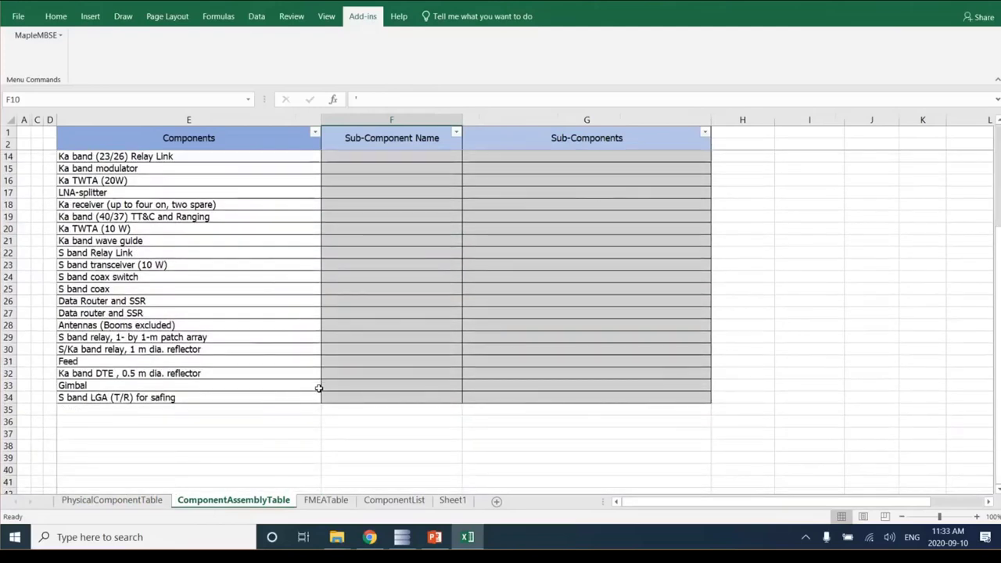
left_click(103, 504)
left_click(233, 500)
scroll(283, 282, "up", 3)
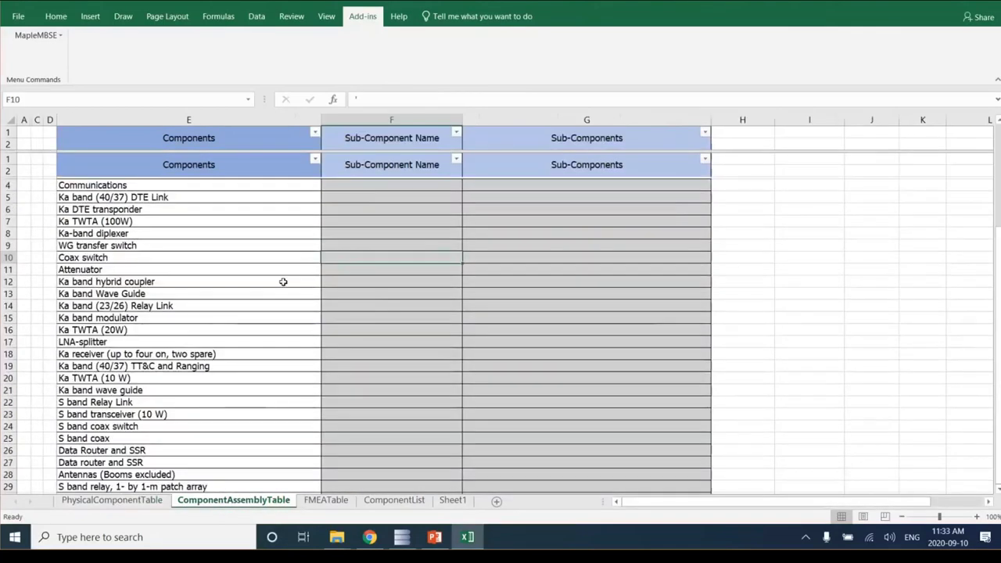
Copy the Communications component into the first empty Components row, E35, below S band LGA (T/R) for safing in ComponentAssemblyTable.
left_click(210, 158)
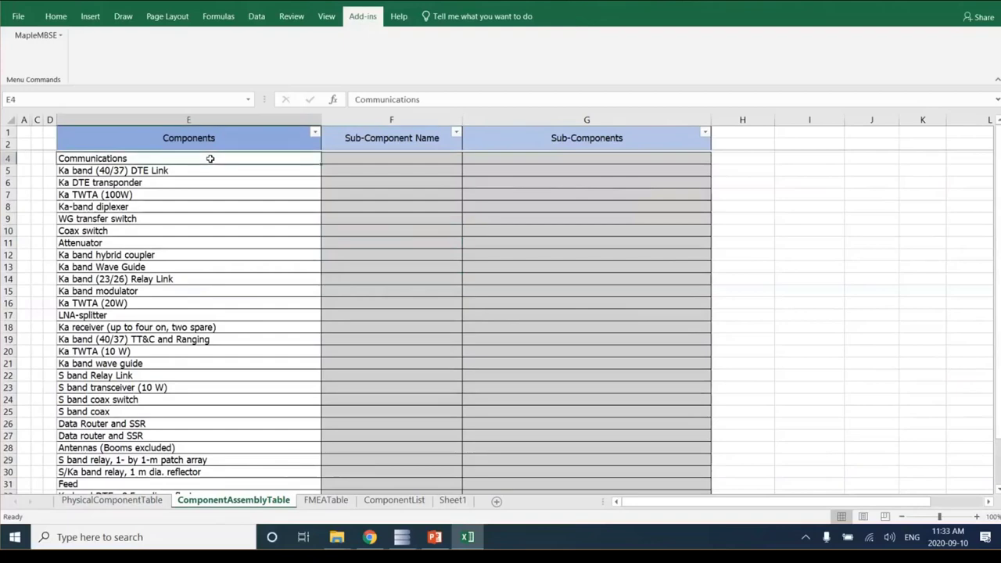
key("ctrl+c")
scroll(292, 295, "down", 5)
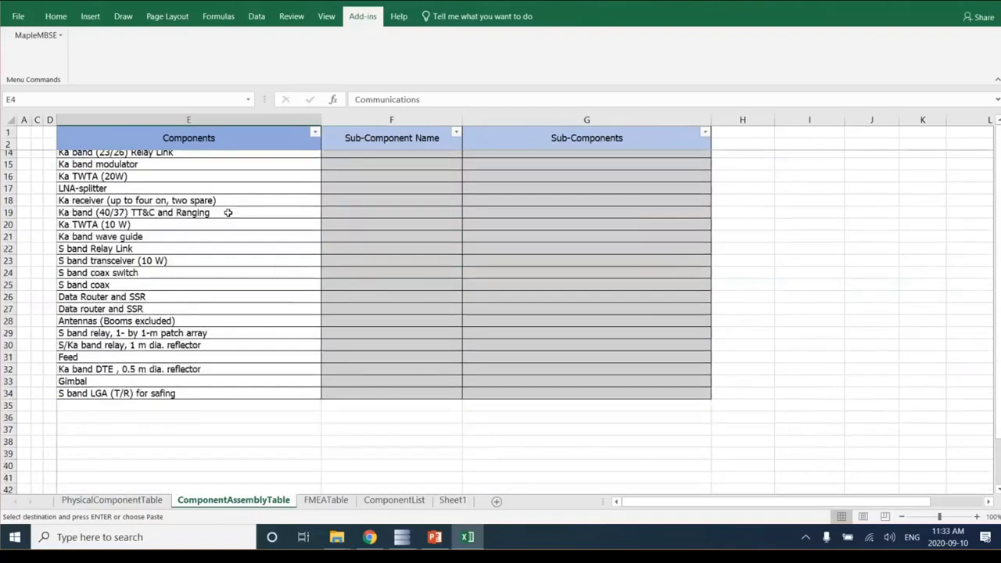
left_click(226, 360)
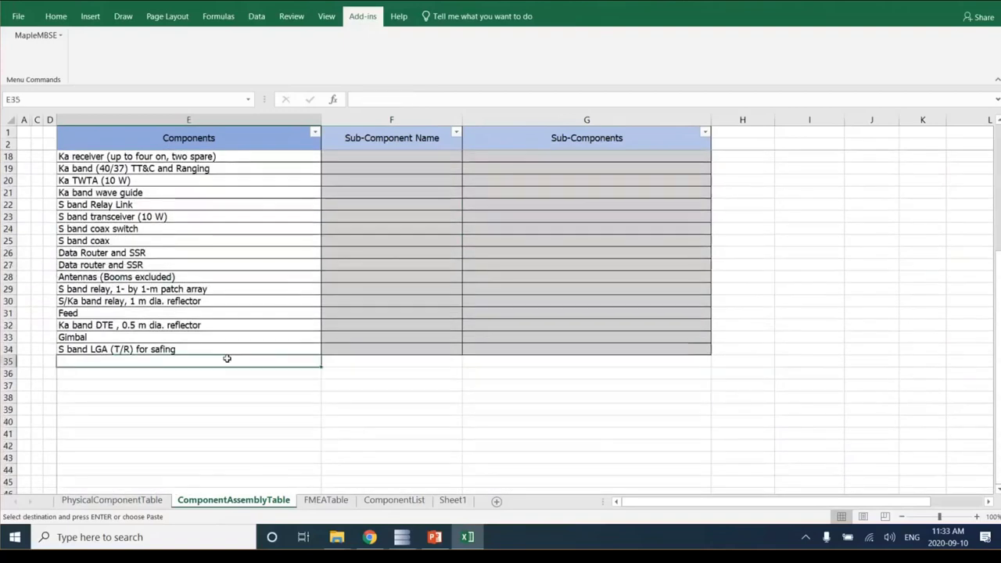
key("Return")
scroll(266, 331, "up", 5)
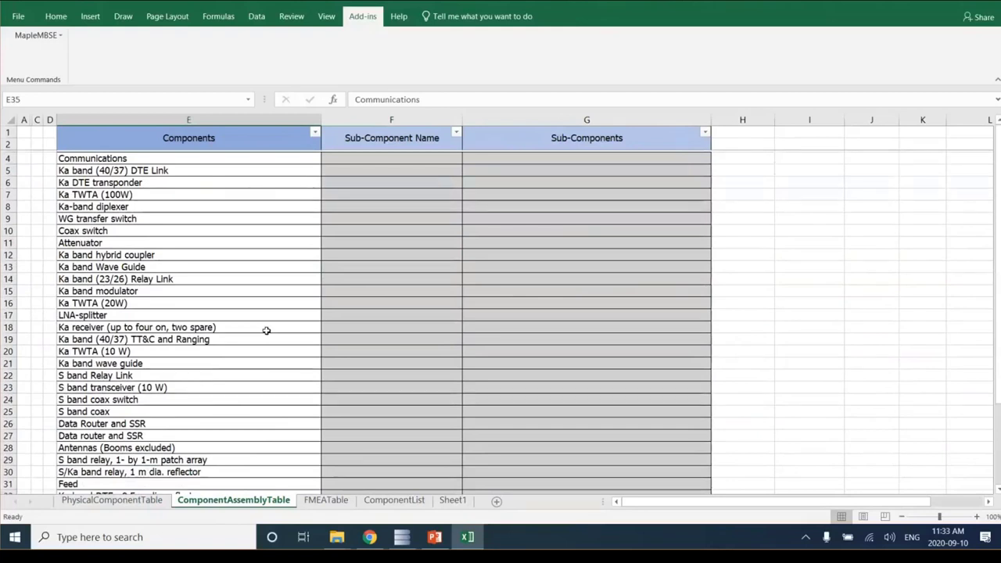
left_click(108, 174)
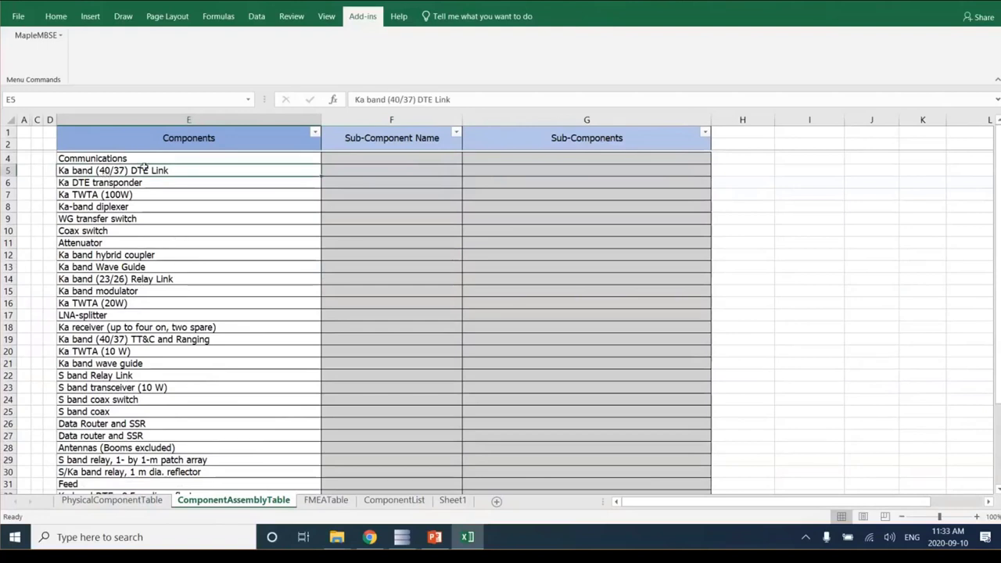
Copy the Ka band DTE Link, Relay Link, TT&C and Ranging, S band Relay Link, Data Router and Antennas components into Sub-Component Name cells F35:F40.
left_click(135, 278, "ctrl")
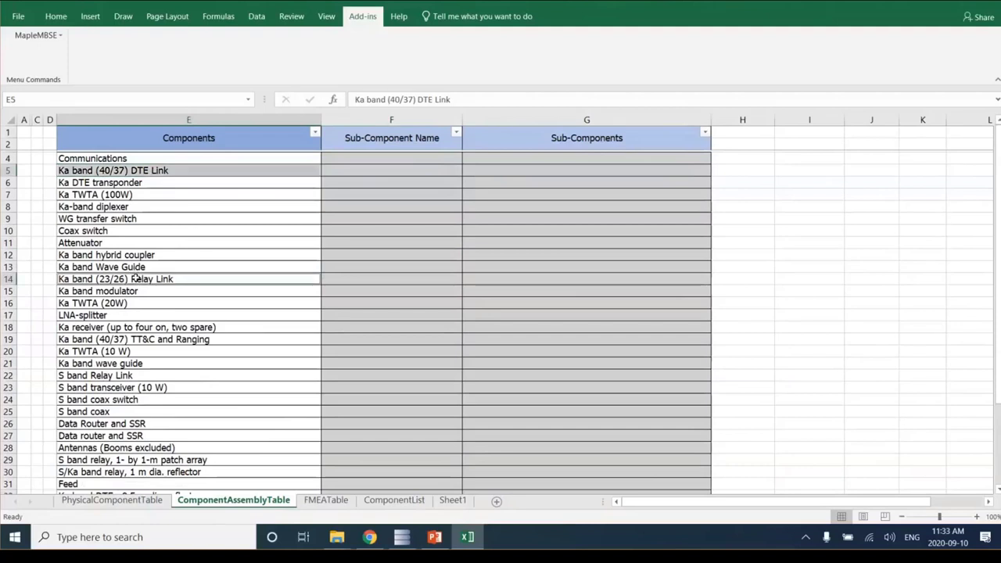
left_click(145, 341, "ctrl")
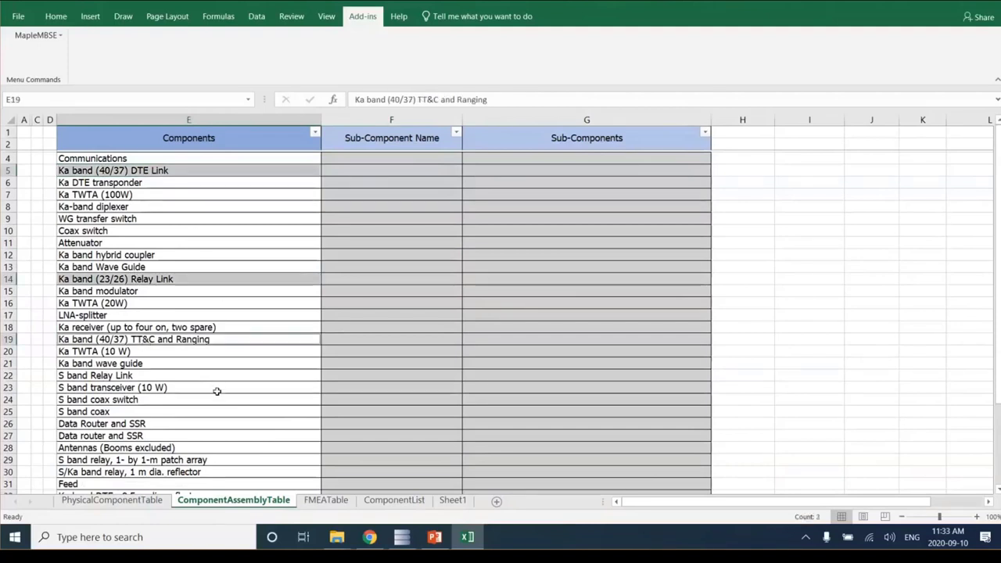
scroll(216, 391, "down", 3)
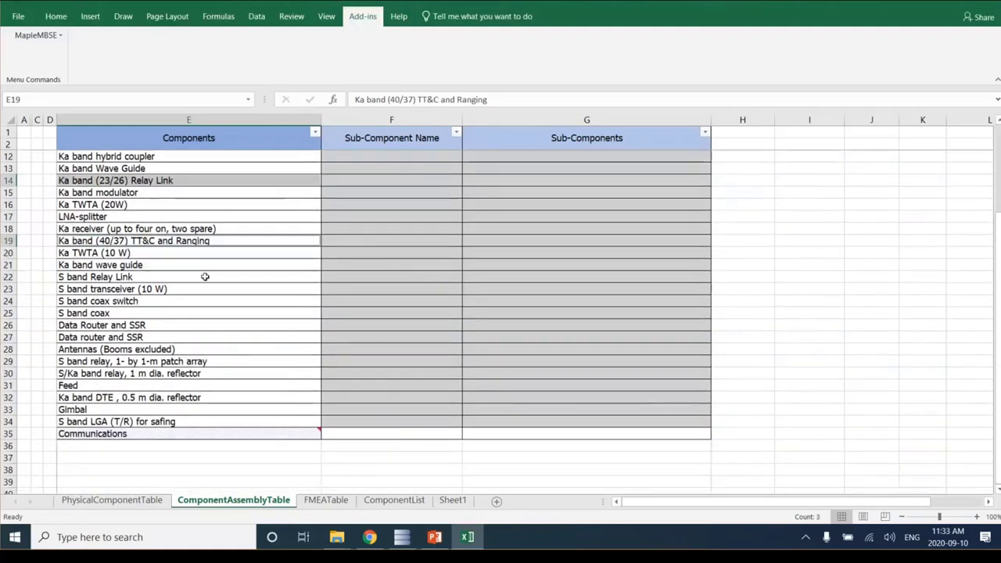
left_click(105, 278, "ctrl")
left_click(168, 322, "ctrl")
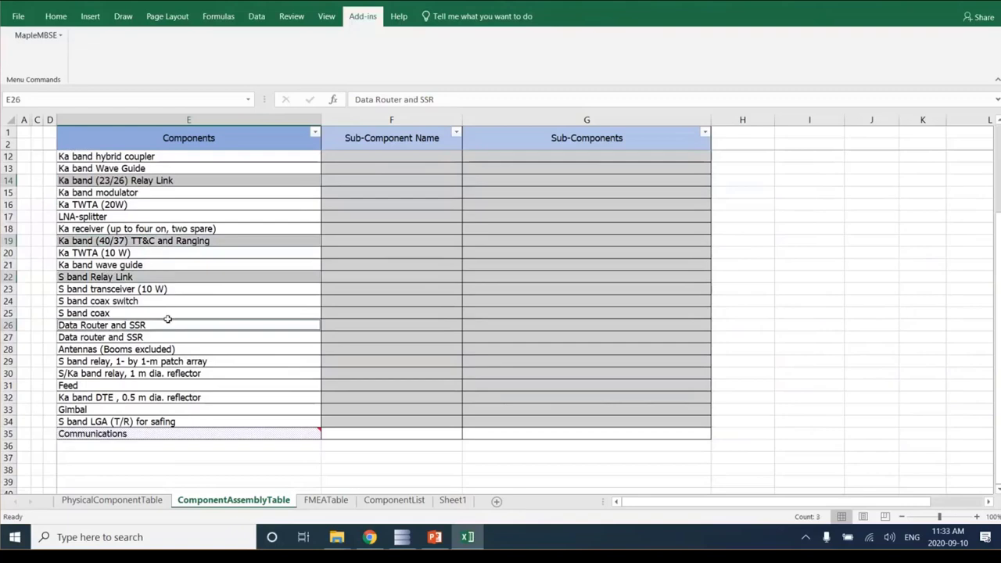
left_click(82, 352, "ctrl")
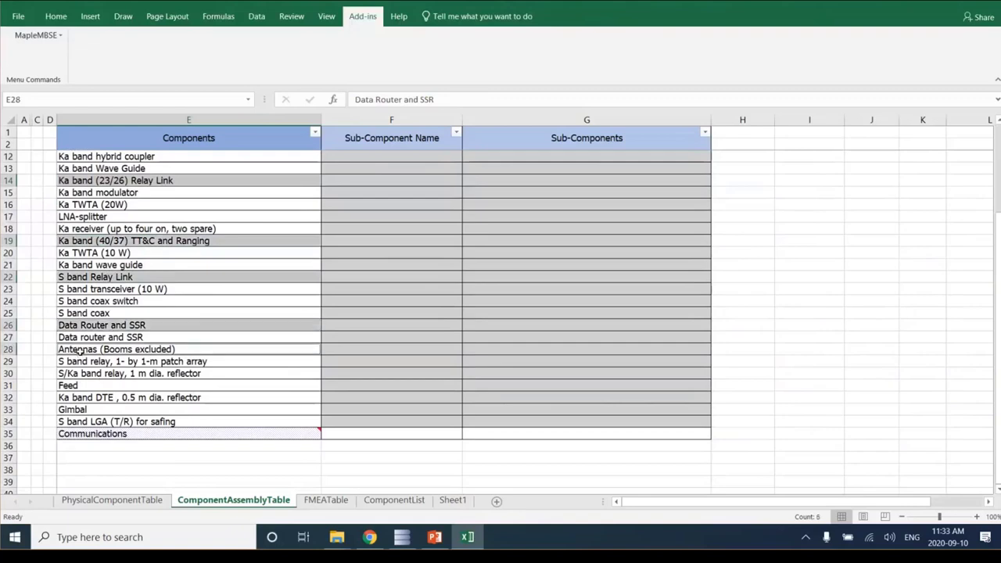
key("ctrl+c")
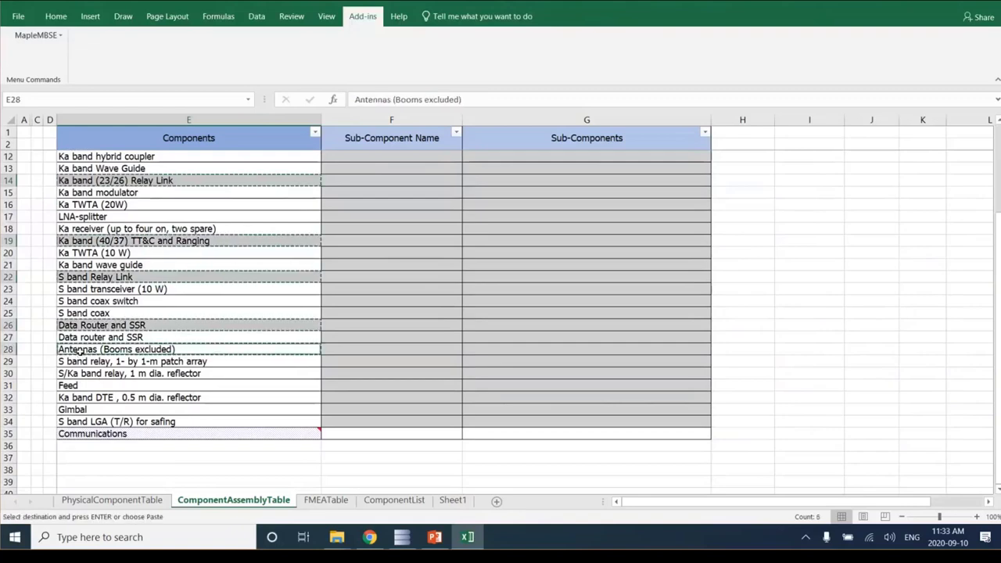
scroll(81, 353, "up", 3)
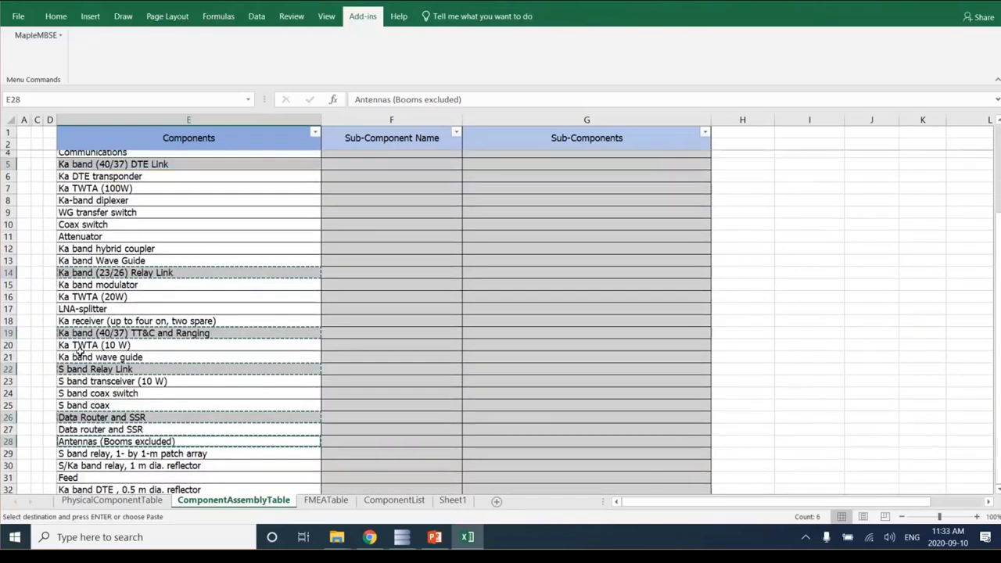
scroll(81, 353, "down", 5)
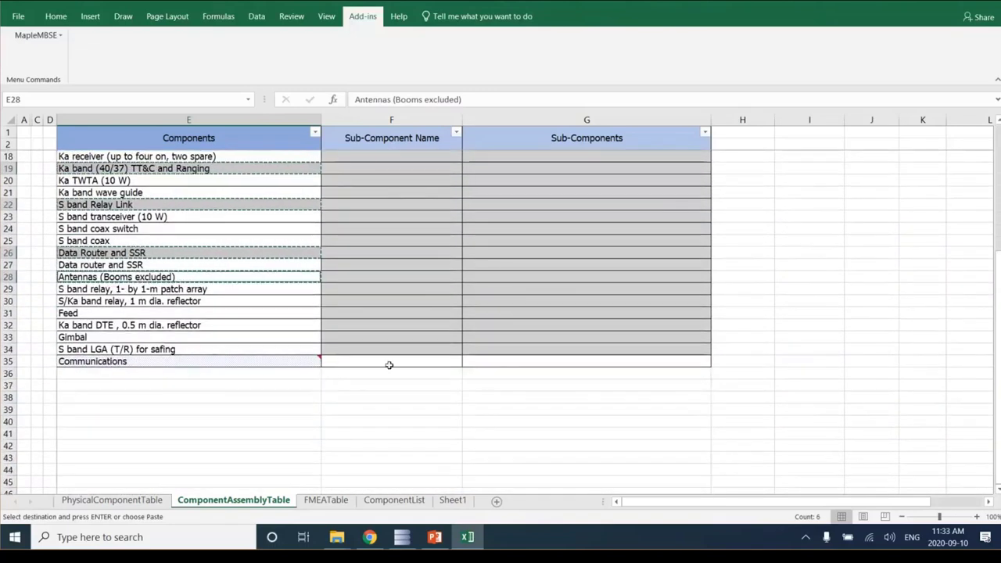
left_click(388, 364)
key("Return")
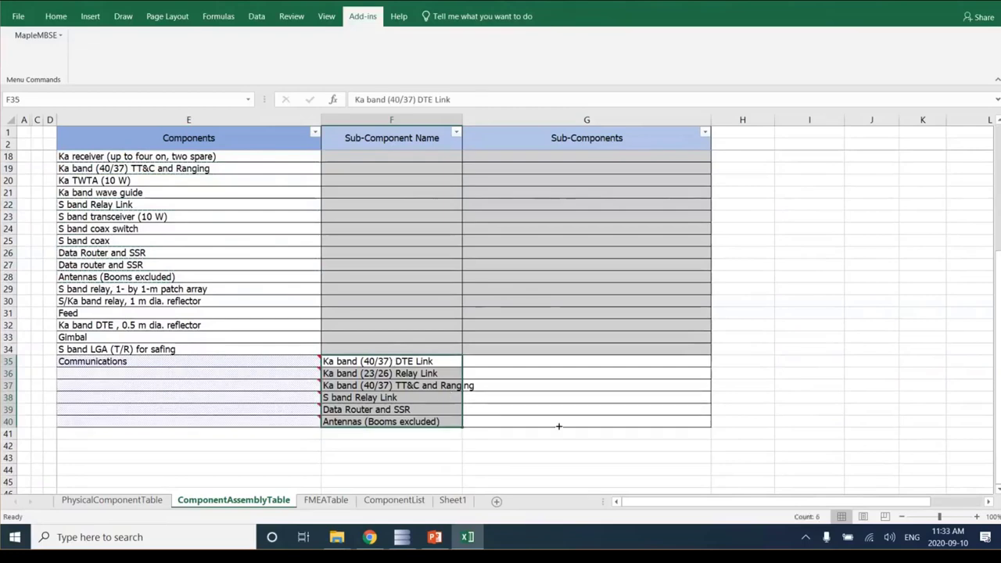
Fill the six sub-component names across into Sub-Components G35:G40, and fill Communications down the Components column through row 40.
left_click_drag(558, 426, 599, 426)
left_click(305, 364)
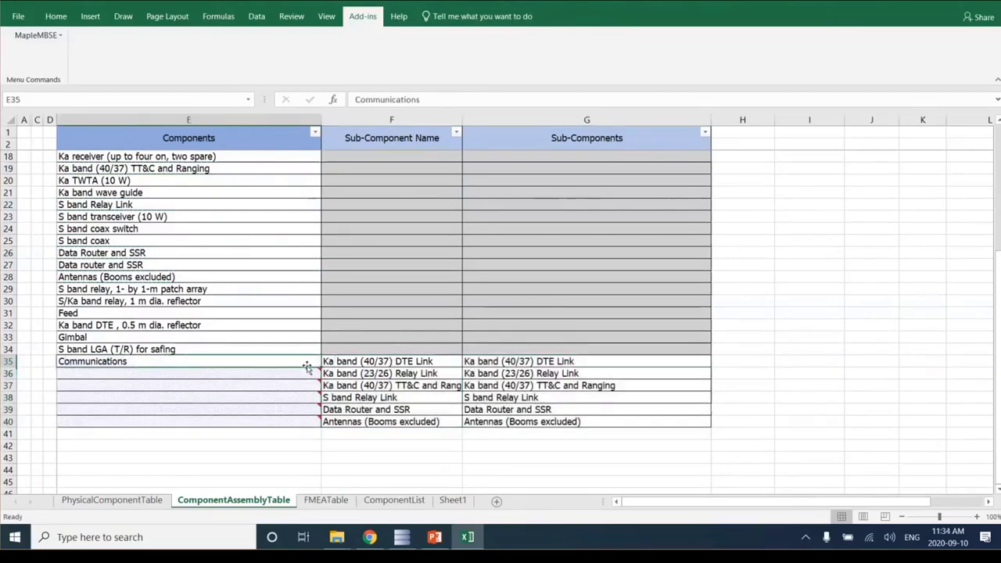
left_click_drag(320, 367, 314, 428)
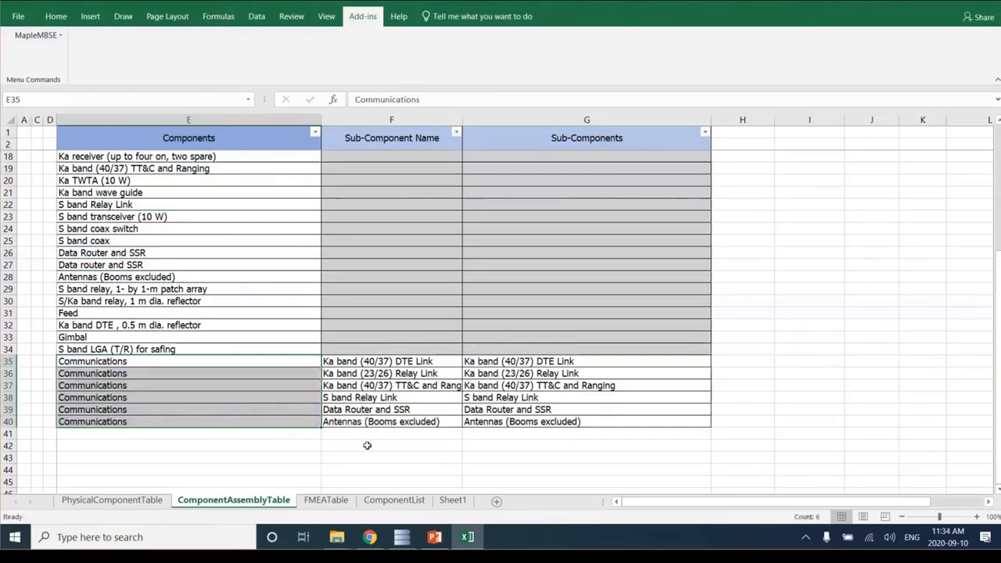
left_click(174, 377)
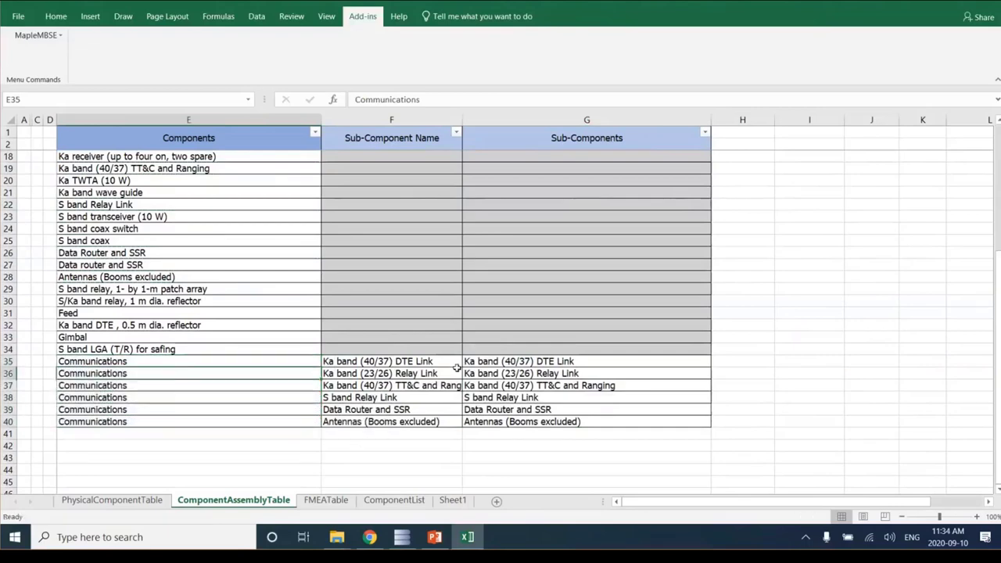
key("Down")
left_click(172, 360)
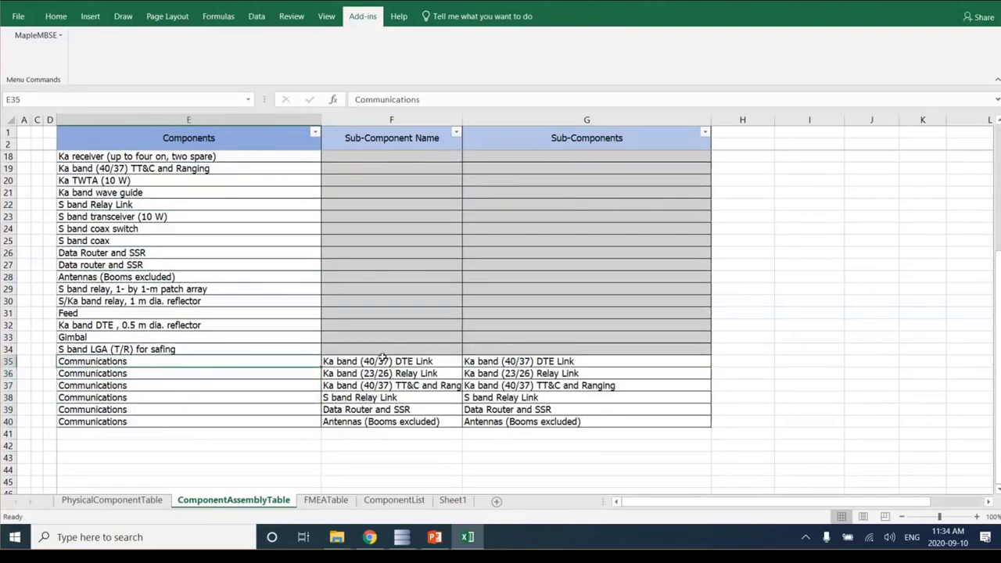
Widen the Sub-Component Name column so that Ka band (40/37) TT&C and Ranging fits in its cell.
left_click_drag(383, 360, 398, 420)
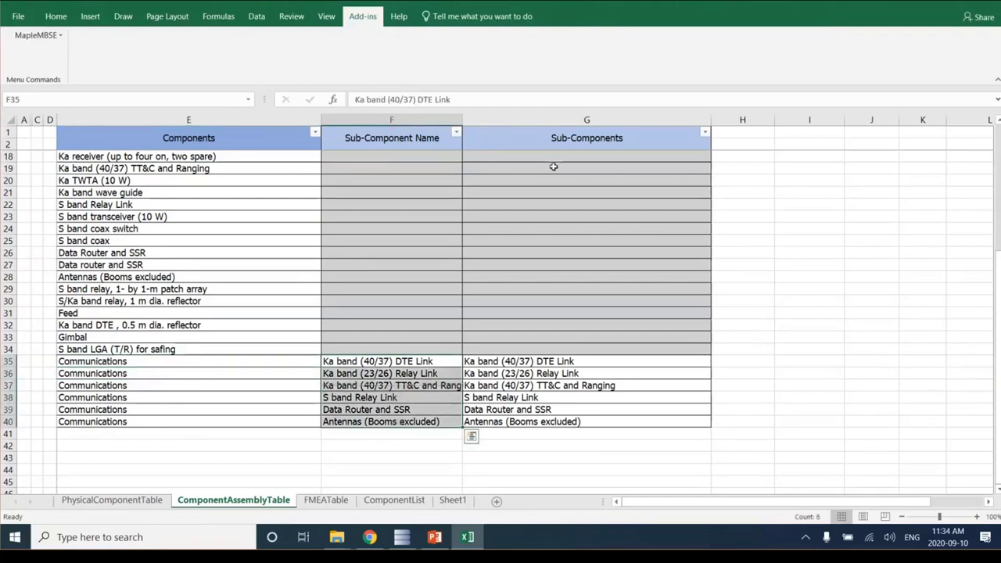
left_click_drag(462, 125, 482, 125)
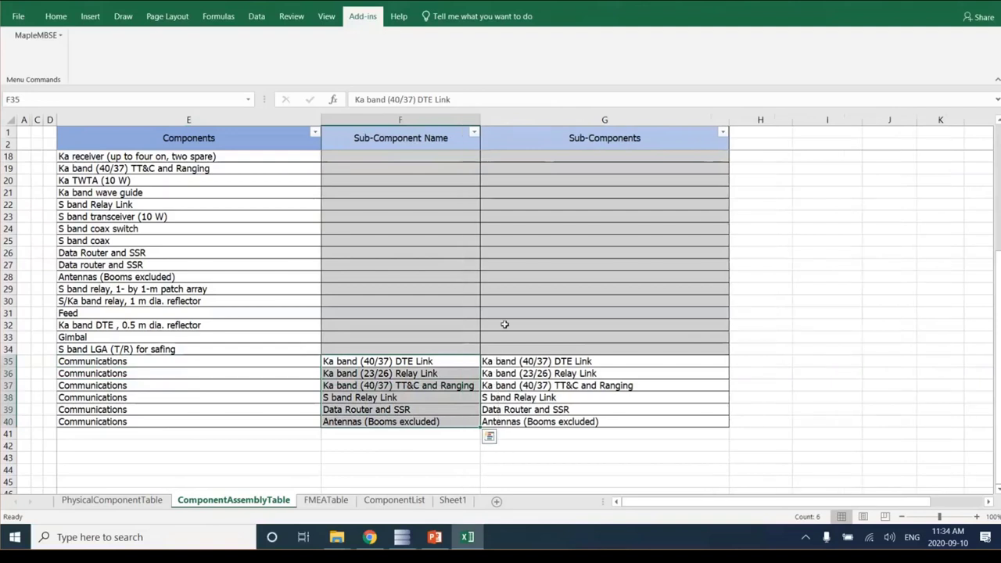
left_click(445, 356)
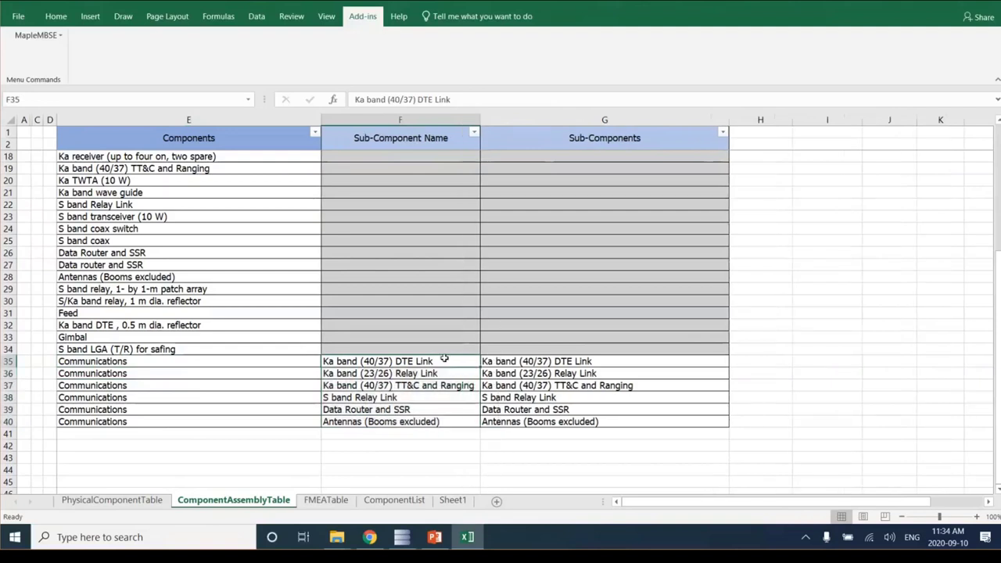
left_click(520, 361)
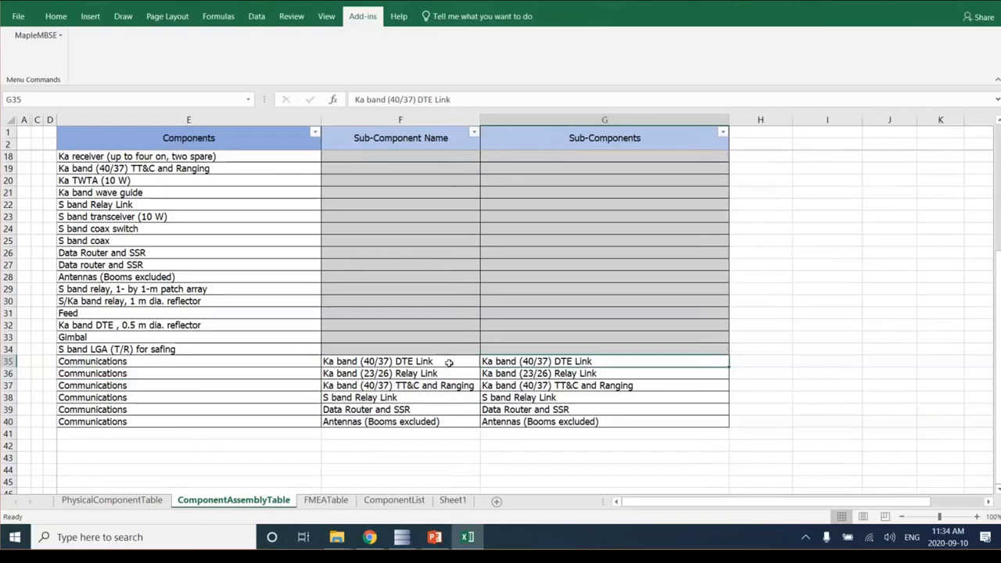
left_click(94, 339)
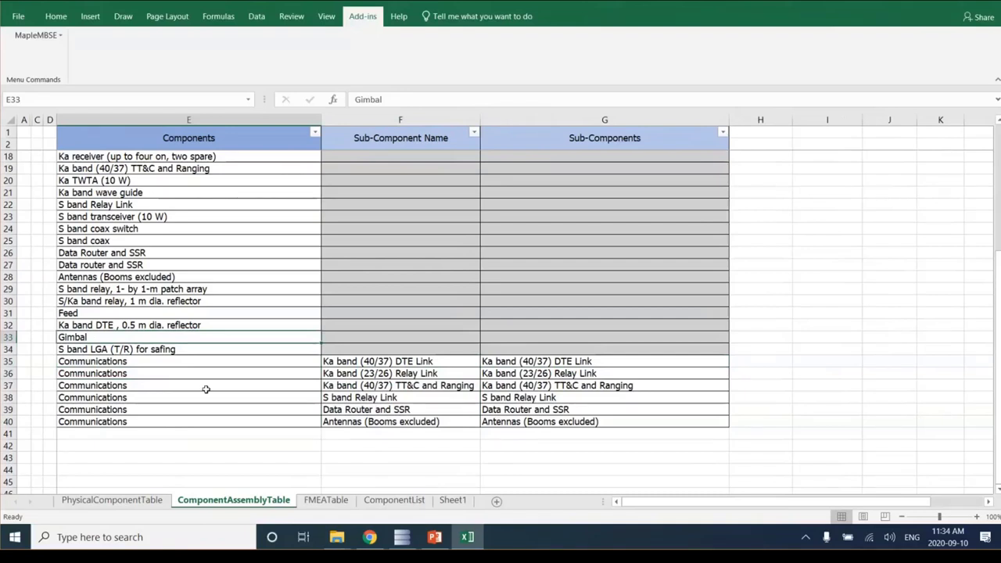
Rename the S band Relay Link entry in Sub-Component Name cell F38 to S band Relay Link_A.
left_click(398, 398)
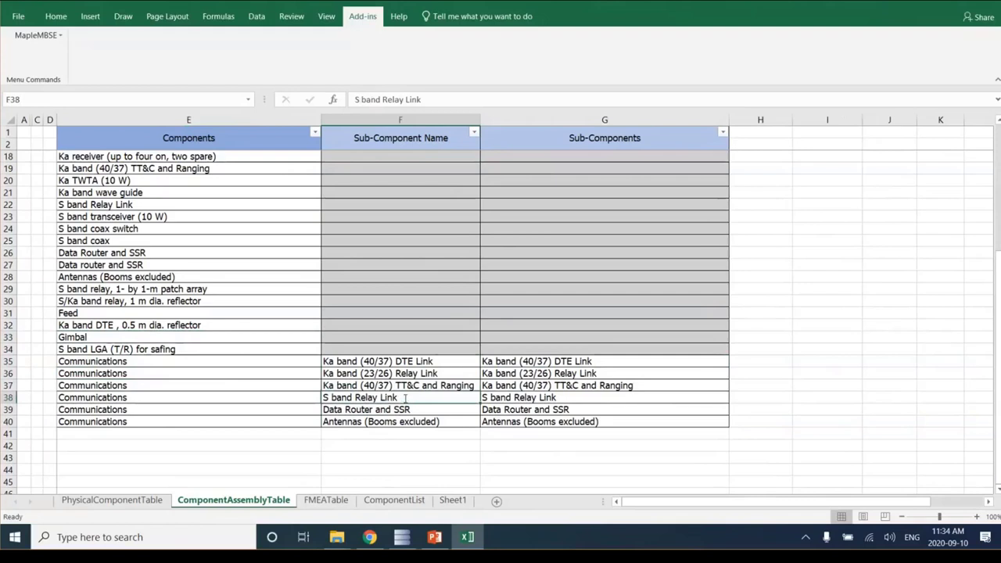
key("BackSpace")
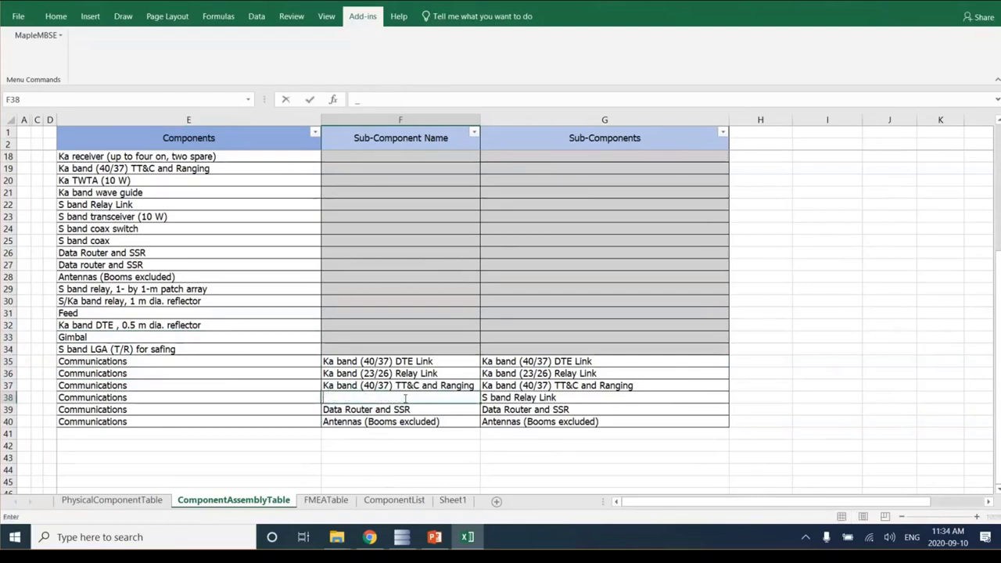
key("Escape")
double_click(423, 397)
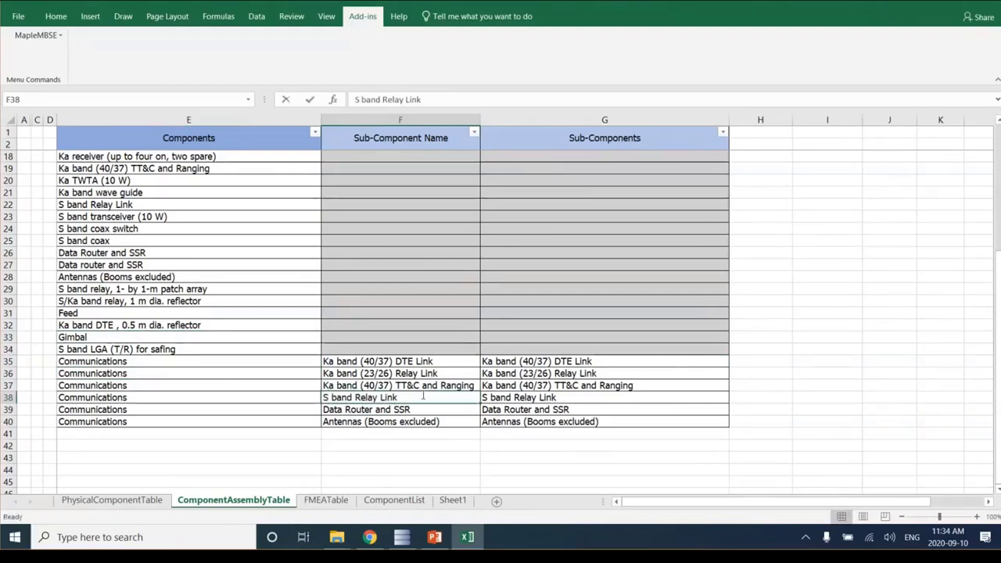
type("_A")
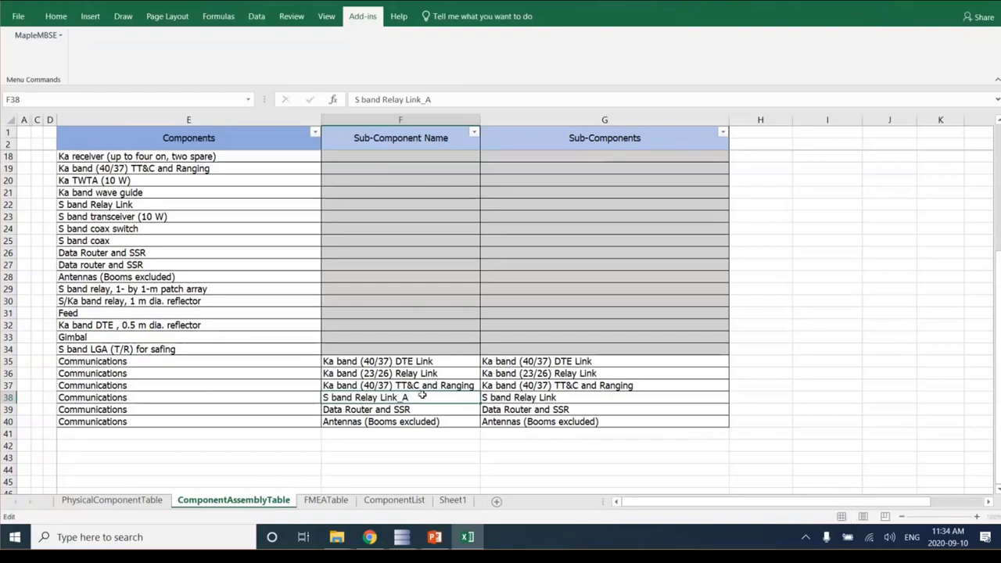
key("Return")
left_click(429, 399)
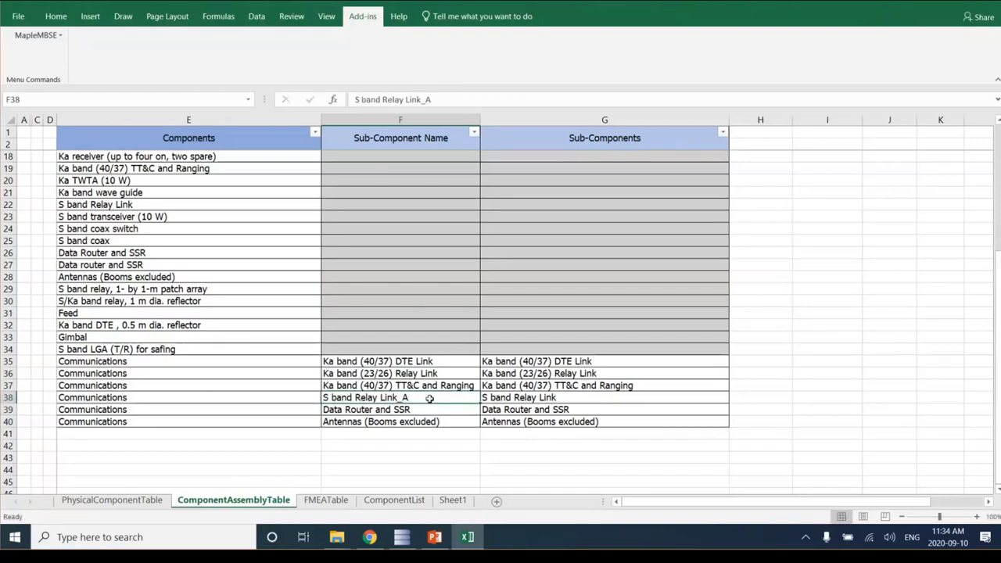
left_click(193, 394)
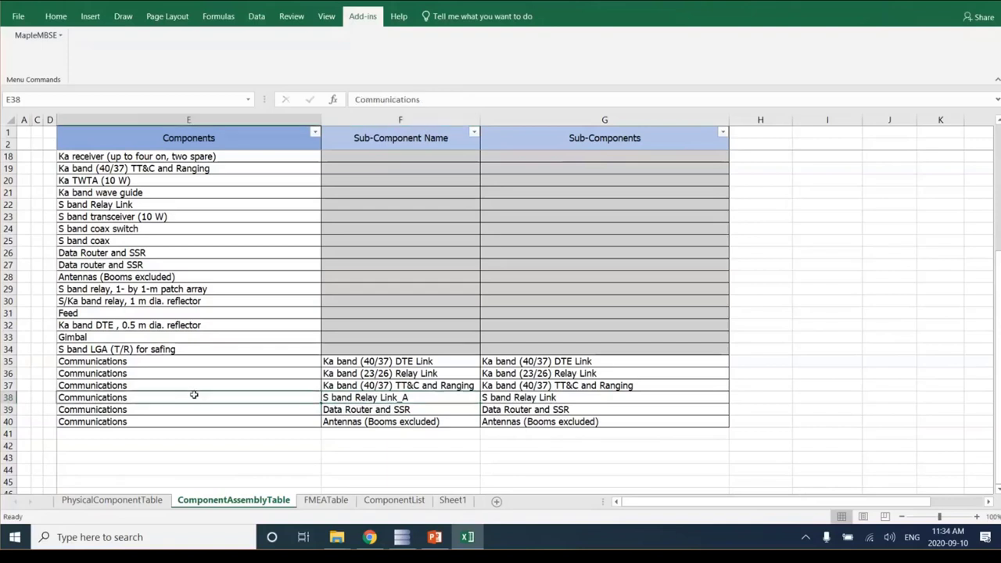
left_click(401, 399)
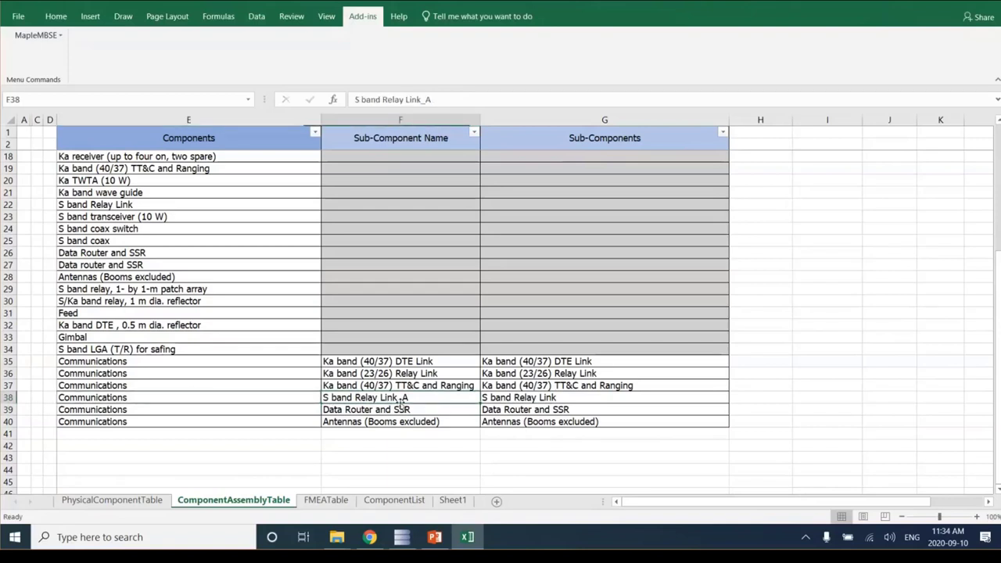
scroll(223, 344, "up", 5)
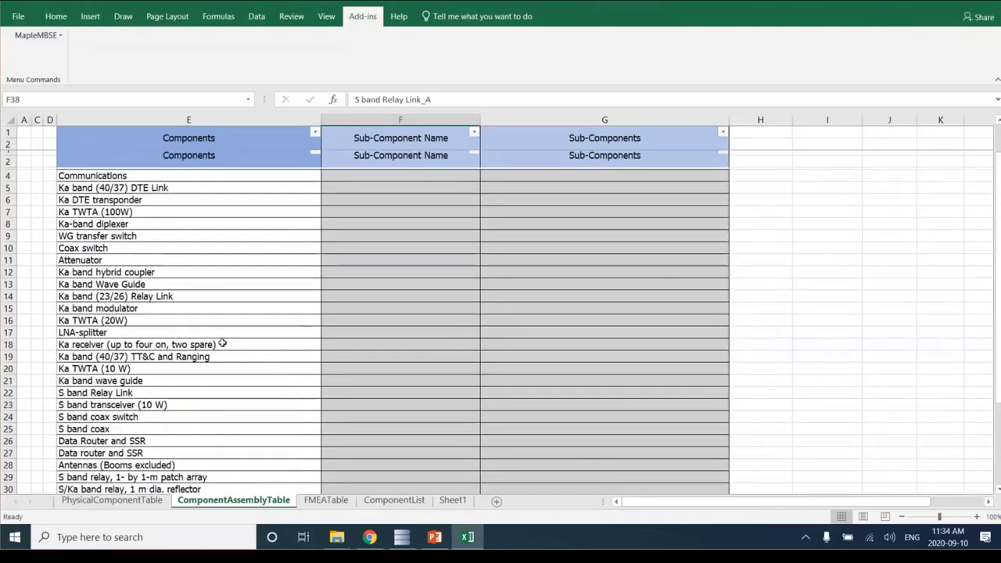
scroll(222, 344, "down", 2)
scroll(294, 253, "up", 2)
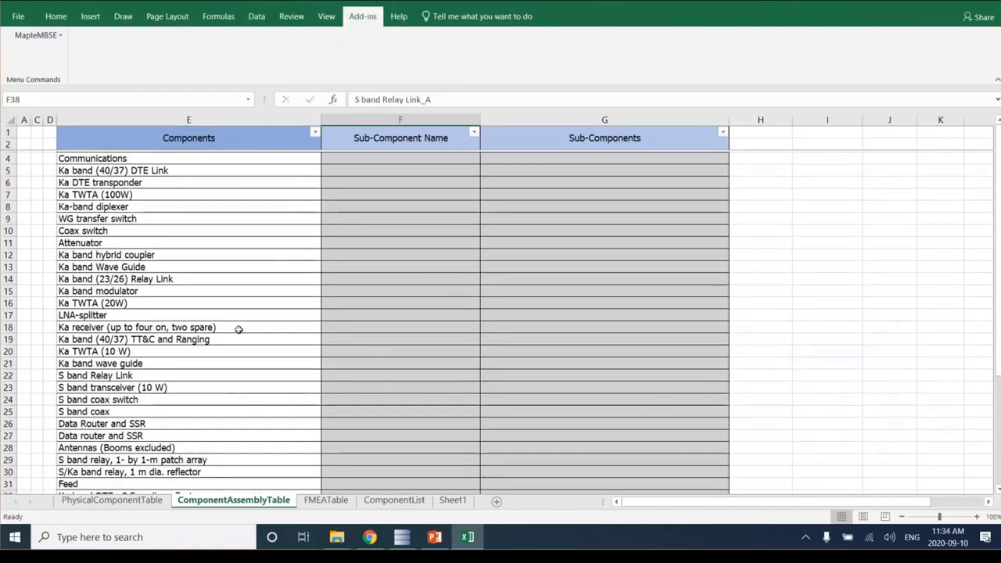
scroll(239, 329, "down", 6)
left_click(197, 323)
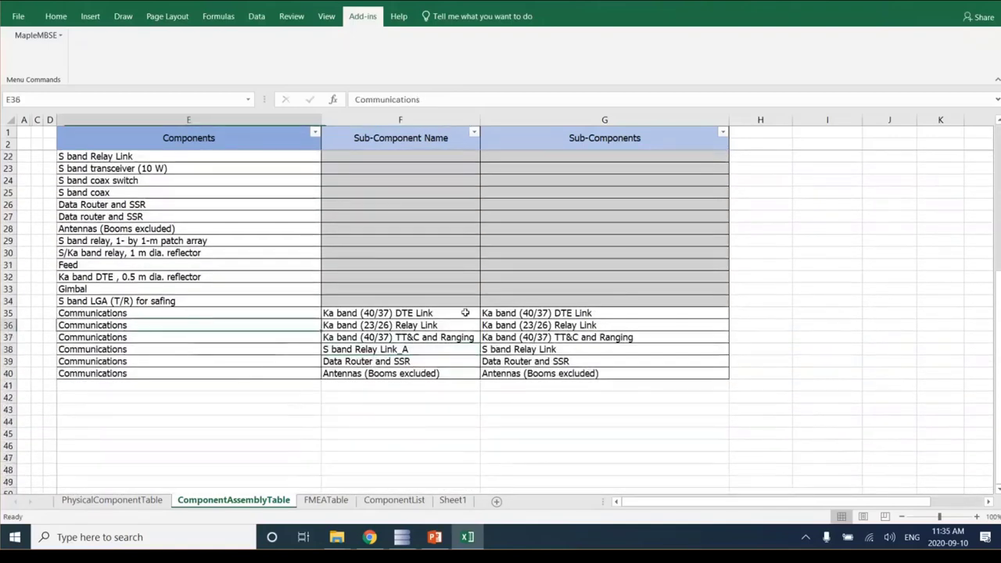
Copy the Ka band (40/37) DTE Link sub-component from G35 into the first empty Components row, E41.
left_click_drag(507, 313, 563, 312)
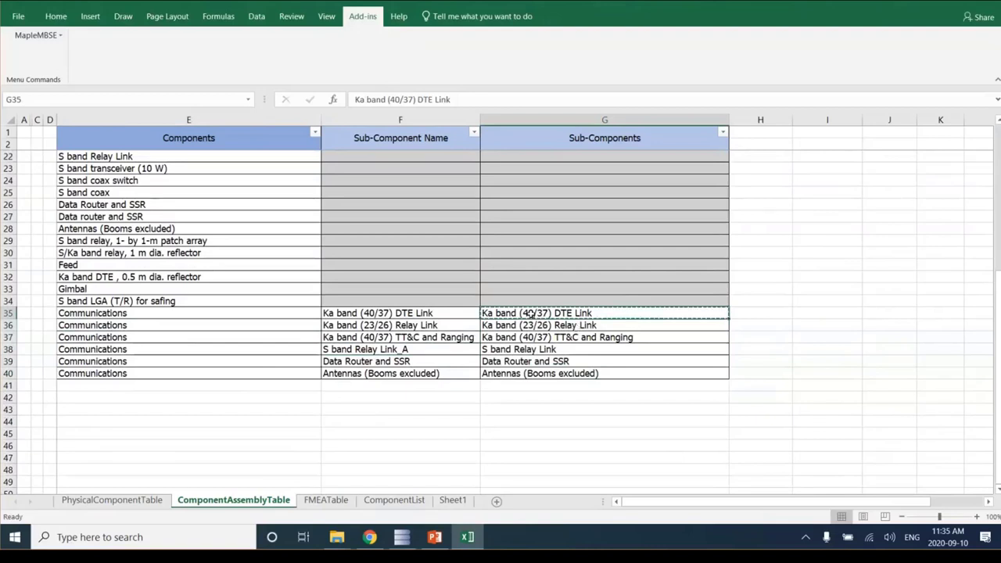
key("ctrl+c")
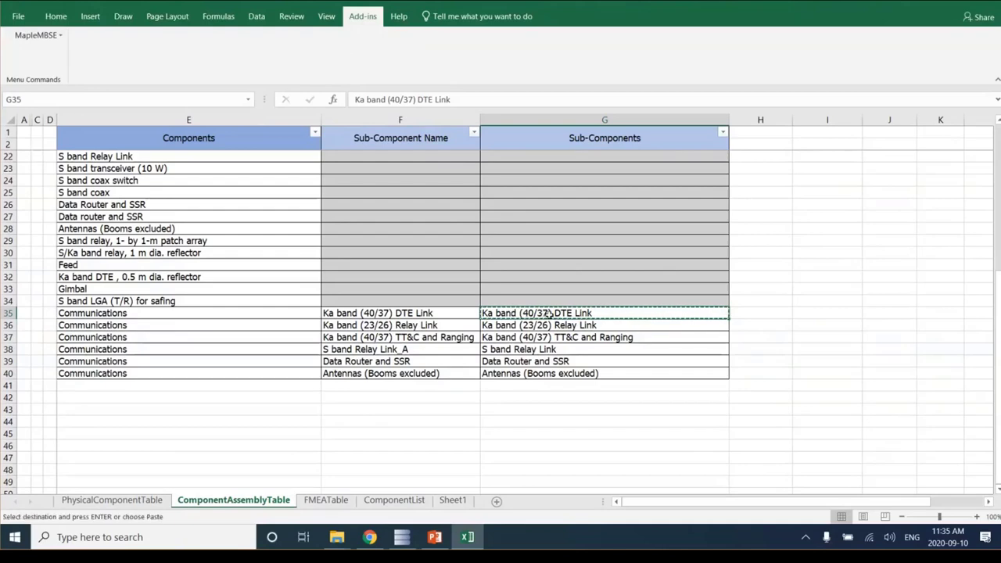
left_click(104, 384)
key("Return")
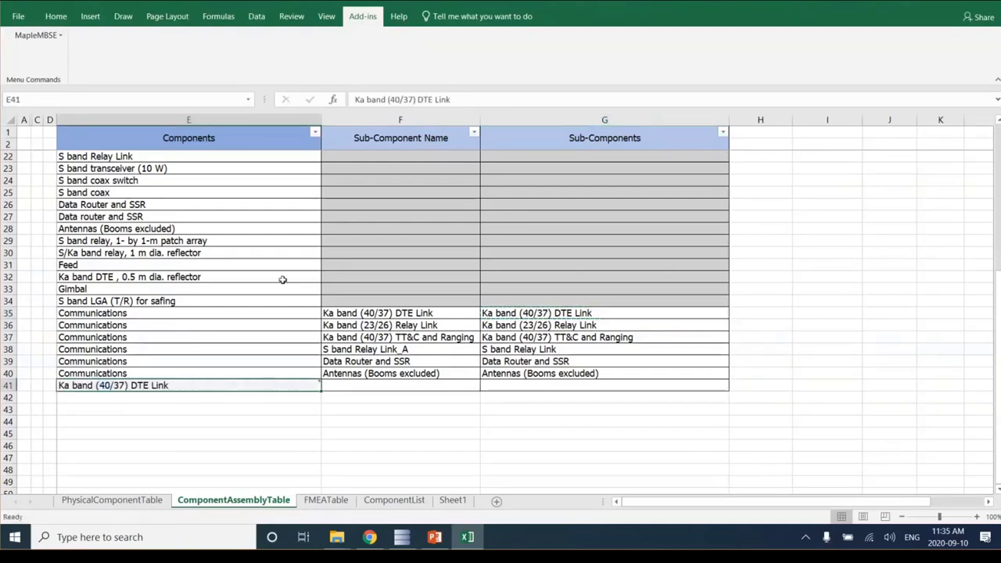
Copy the eight components from Ka DTE transponder through Ka band Wave Guide into the Sub-Component Name column beside Ka band (40/37) DTE Link, starting at F41.
scroll(283, 279, "up", 6)
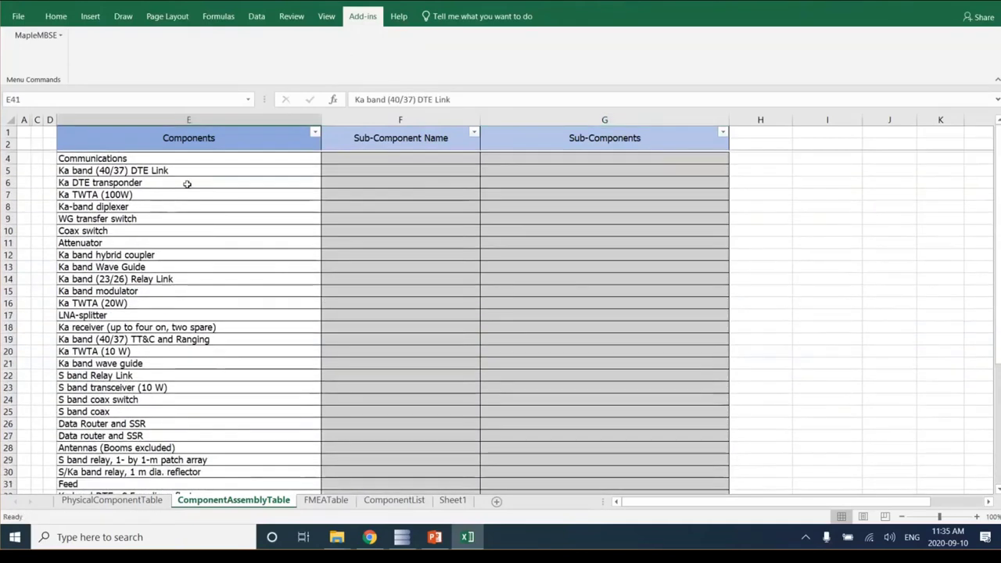
left_click_drag(187, 183, 189, 265)
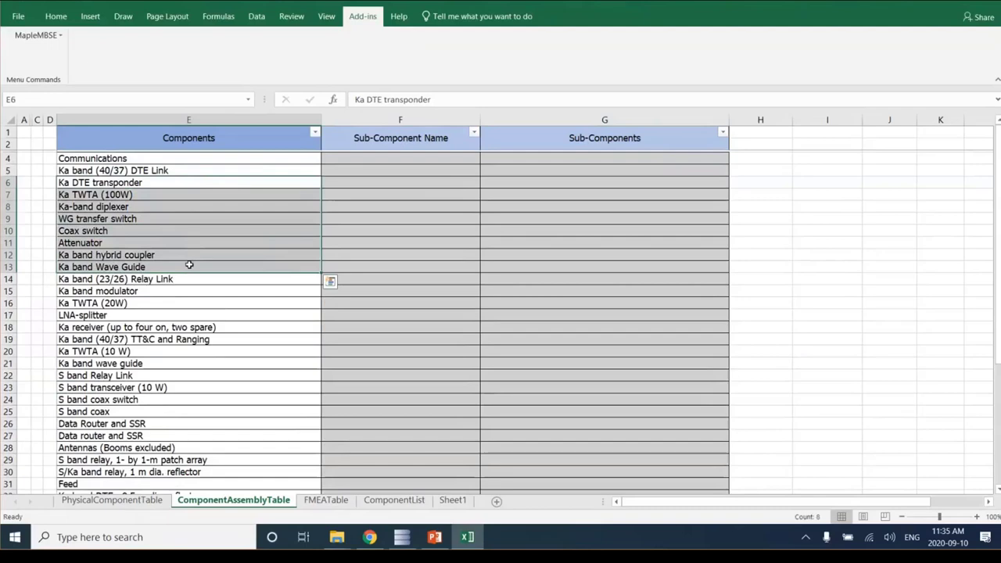
key("ctrl+c")
scroll(251, 328, "down", 7)
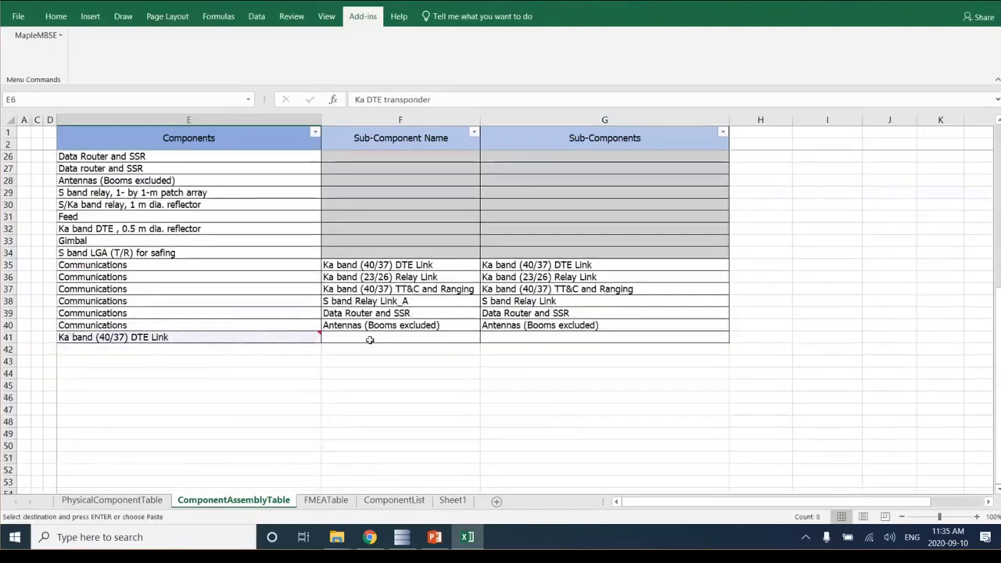
left_click(368, 337)
key("Return")
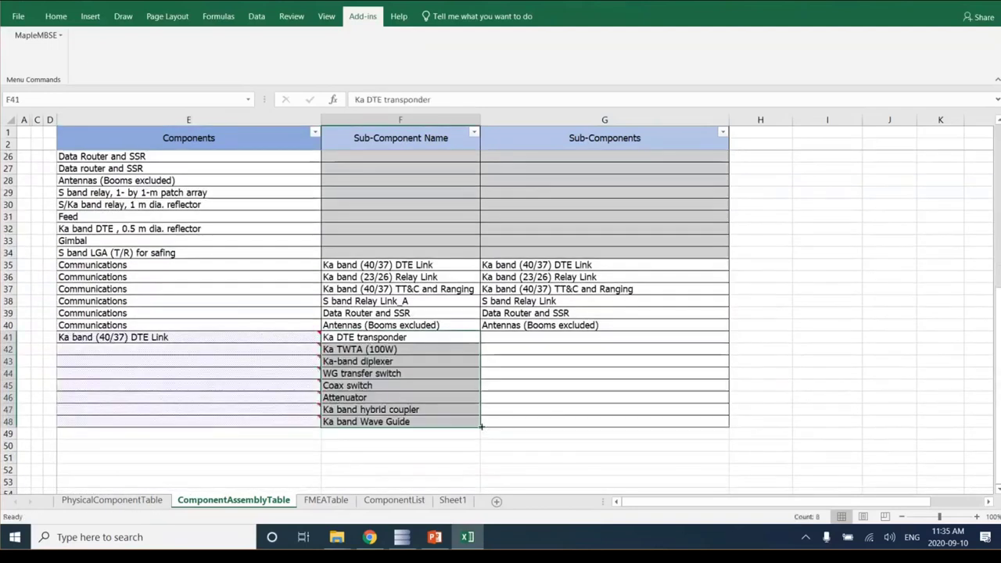
Extend the eight sub-component names across into Sub-Components G41:G48, and fill Ka band (40/37) DTE Link down Components to row 48.
left_click_drag(480, 427, 613, 419)
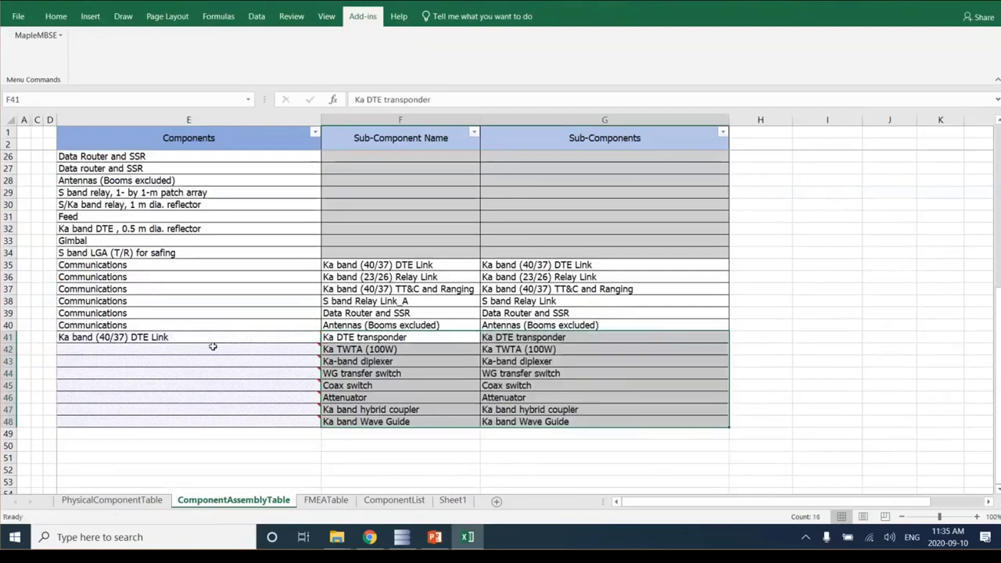
left_click(204, 337)
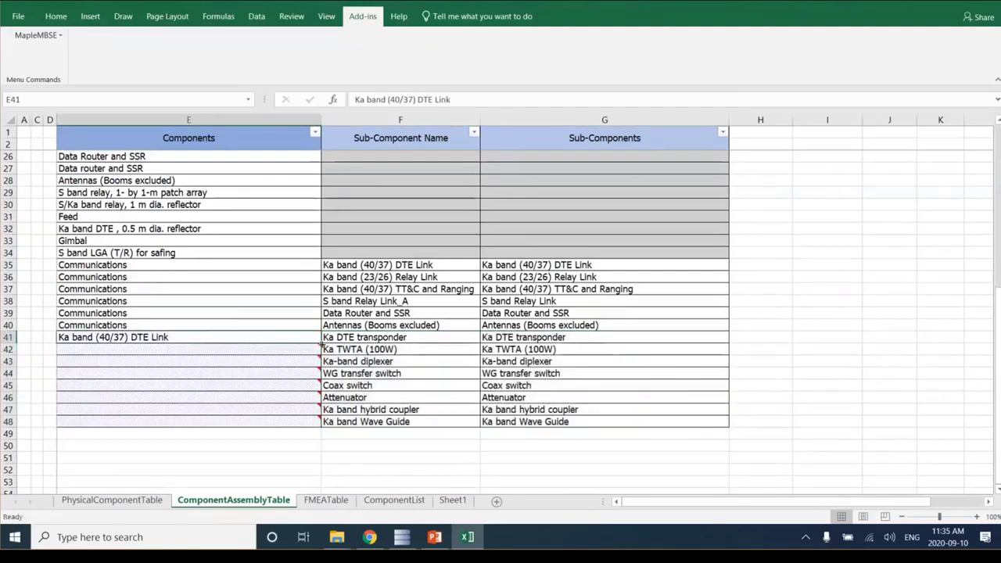
left_click_drag(320, 345, 314, 422)
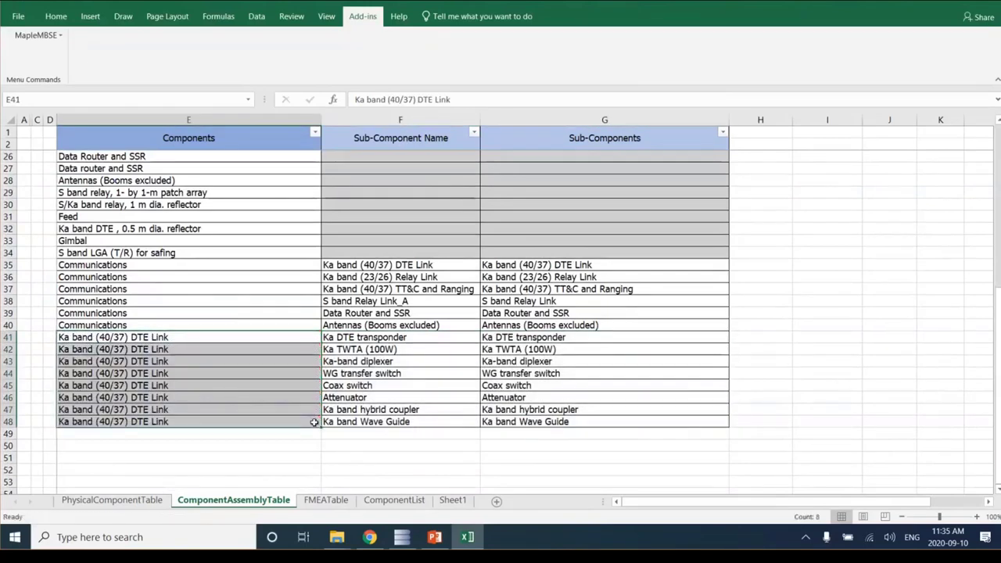
left_click_drag(407, 338, 537, 423)
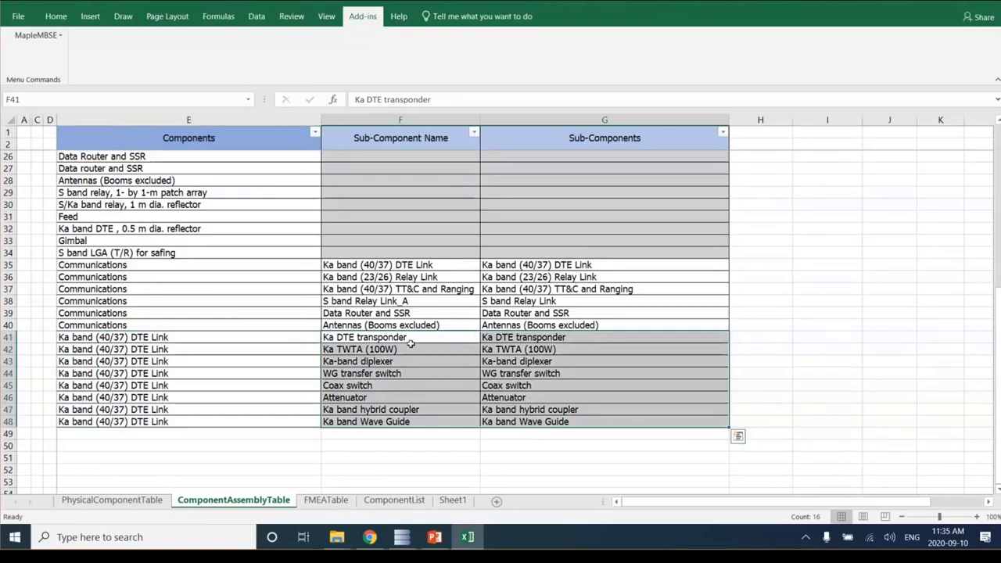
left_click_drag(411, 348, 410, 342)
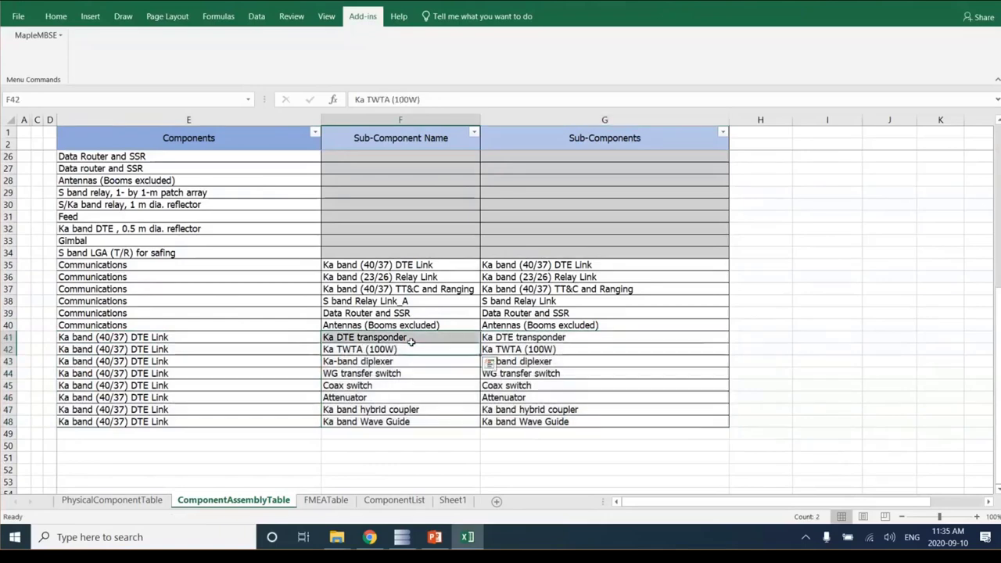
Copy the Ka band (23/26) Relay Link sub-component from G36 into the first empty Components row, E49.
scroll(411, 342, "up", 7)
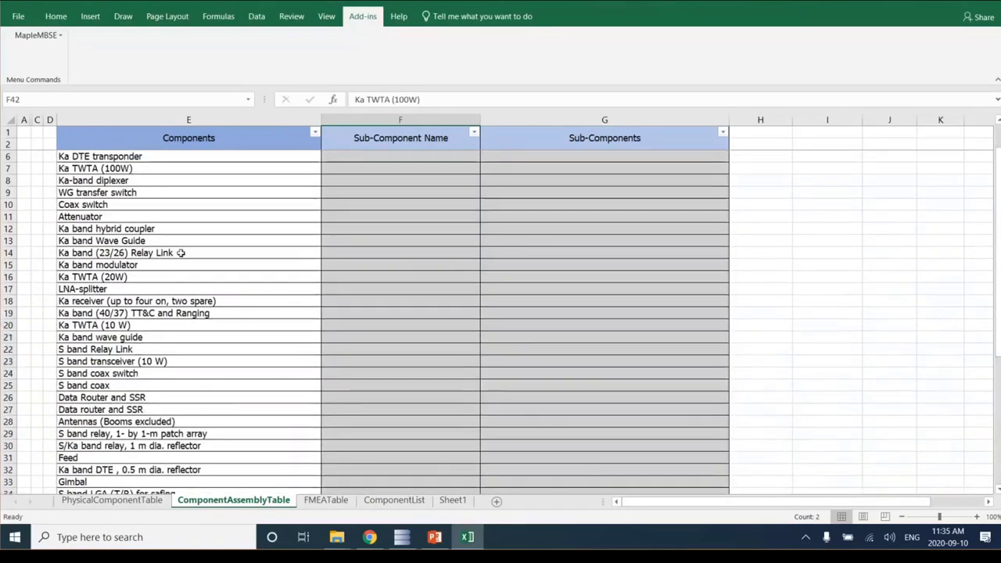
scroll(181, 253, "down", 6)
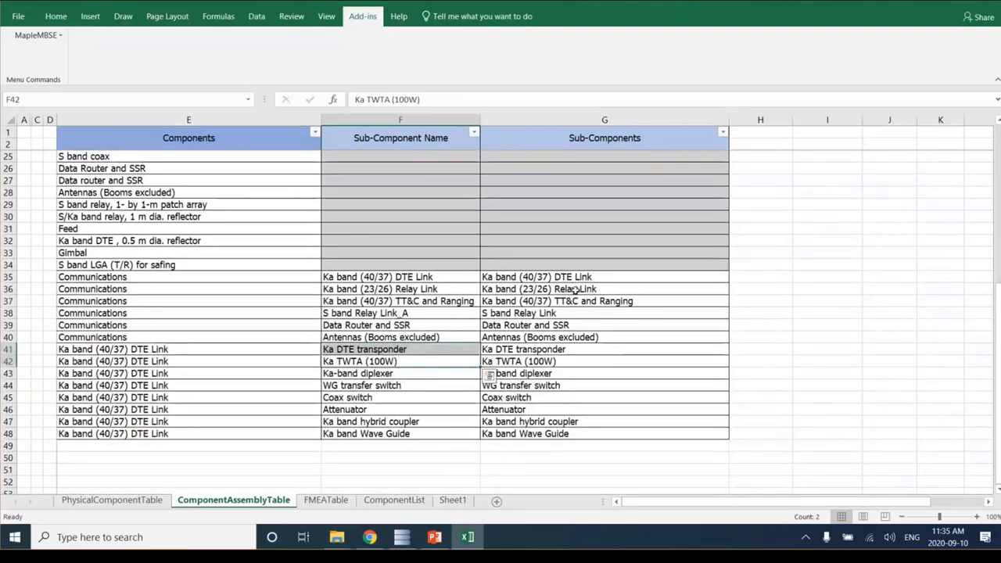
left_click(575, 289)
key("ctrl+c")
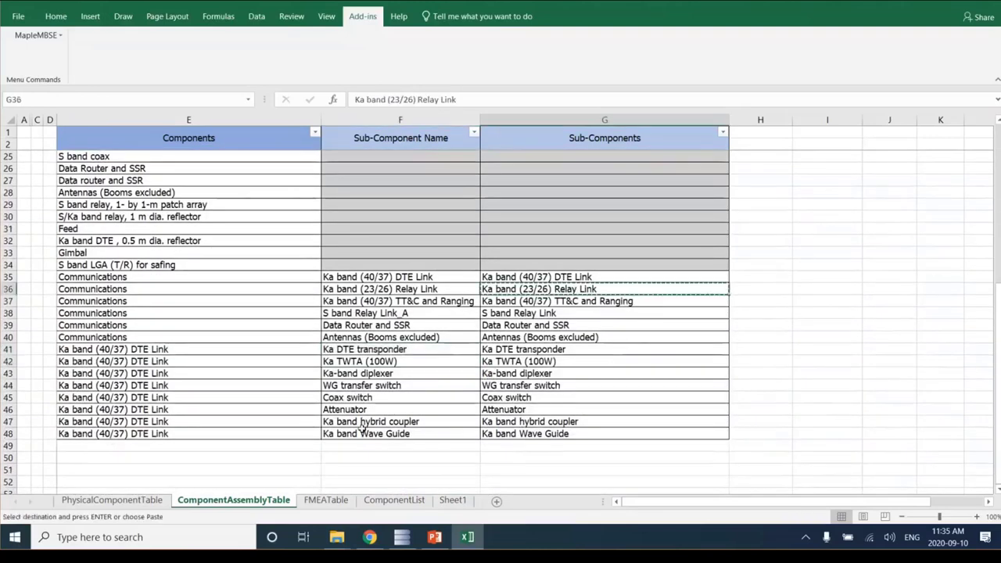
left_click(195, 445)
key("Return")
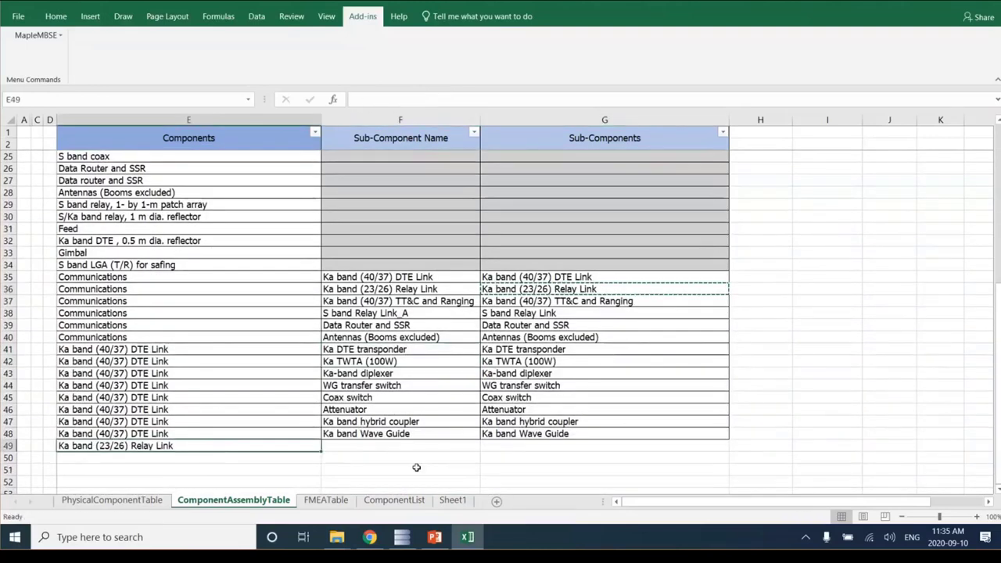
scroll(418, 452, "down", 1)
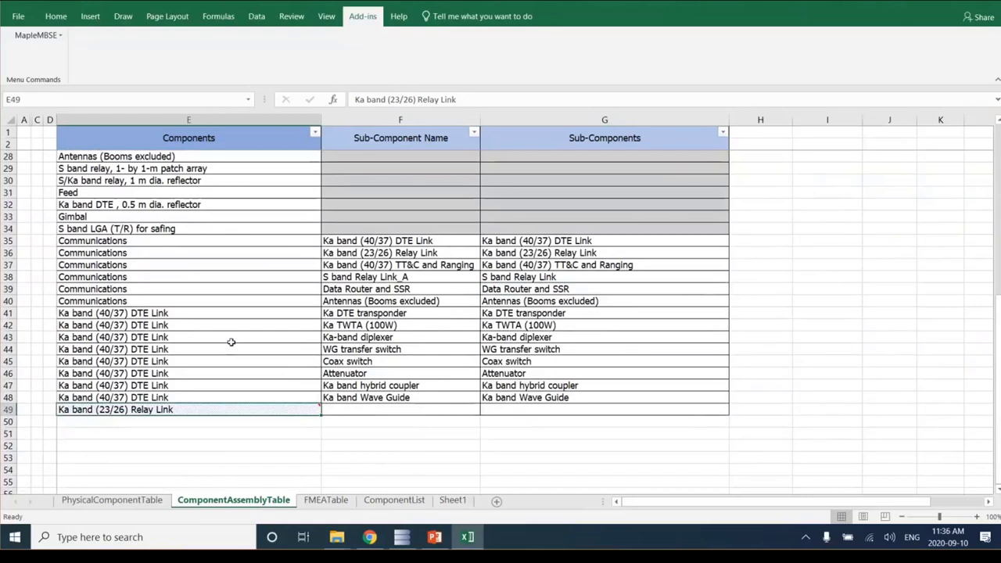
scroll(88, 363, "up", 6)
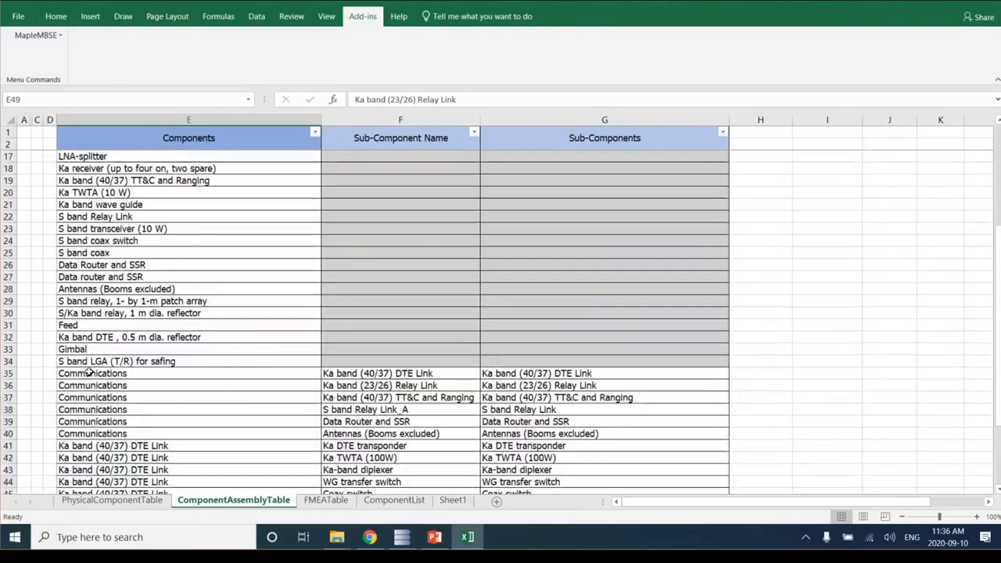
left_click(153, 205)
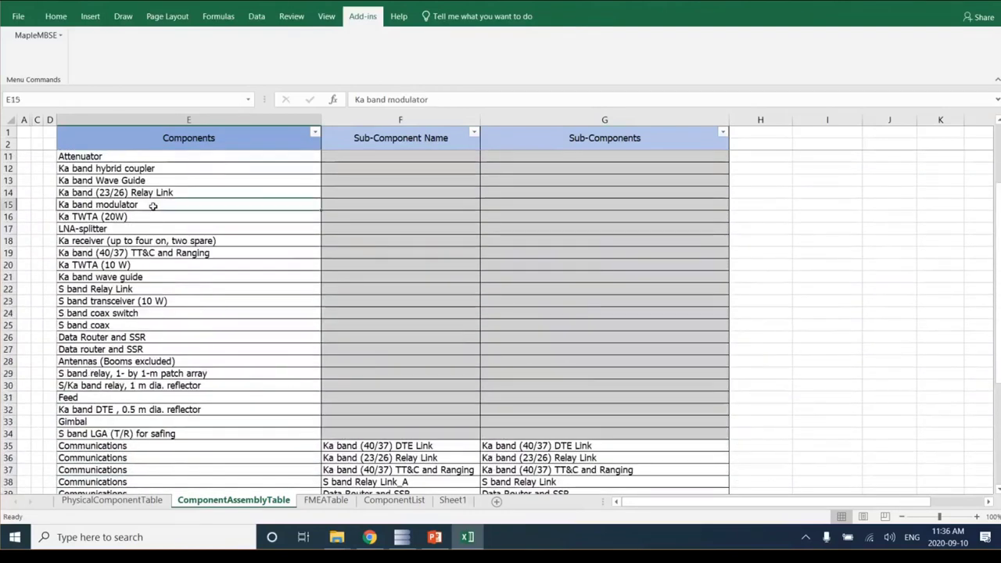
left_click_drag(154, 205, 159, 276)
key("ctrl+c")
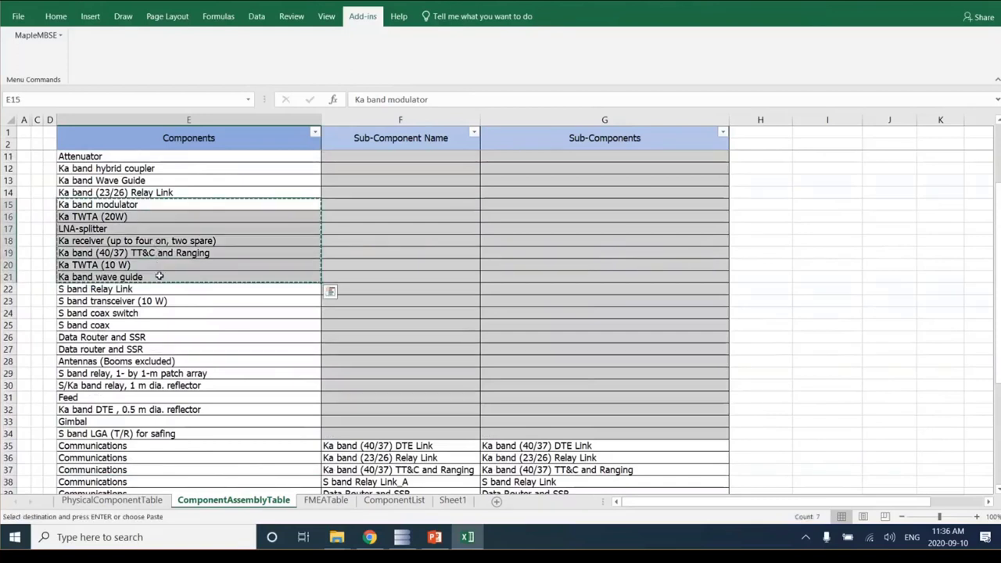
left_click(144, 206)
double_click(145, 205)
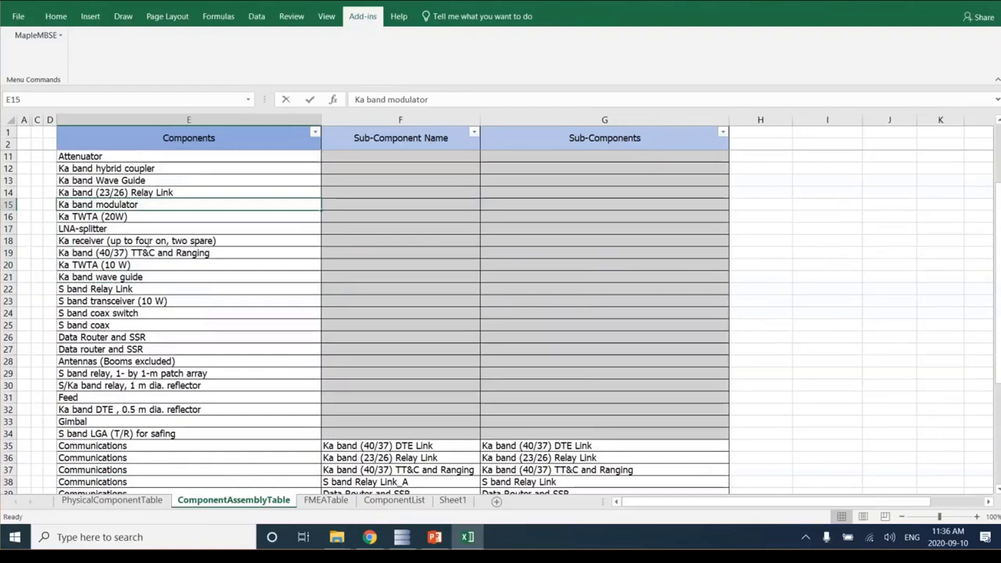
key("Escape")
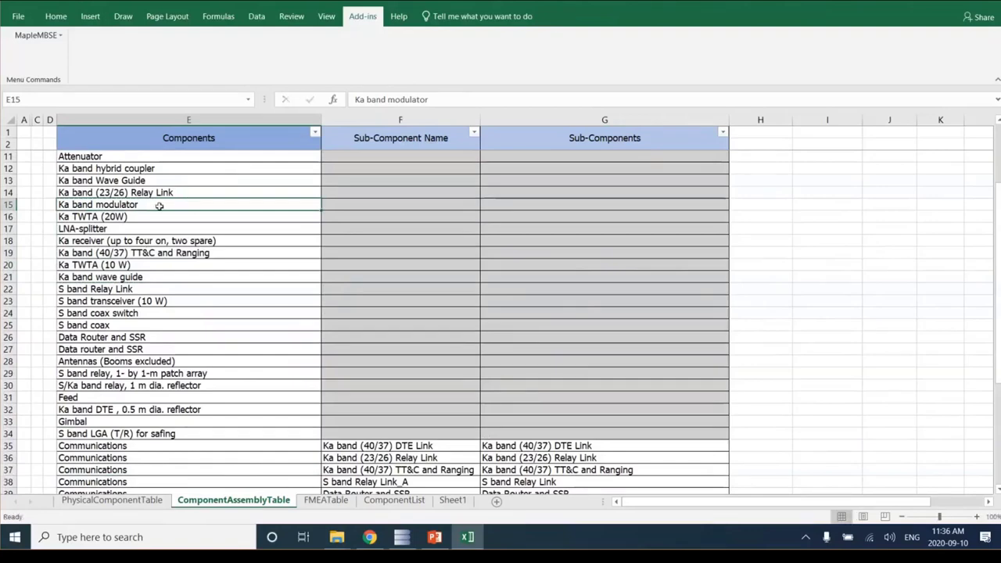
Copy the four components from Ka band modulator through Ka receiver (up to four on, two spare) into Sub-Component Name, starting at F49.
left_click_drag(159, 205, 166, 240)
key("ctrl+c")
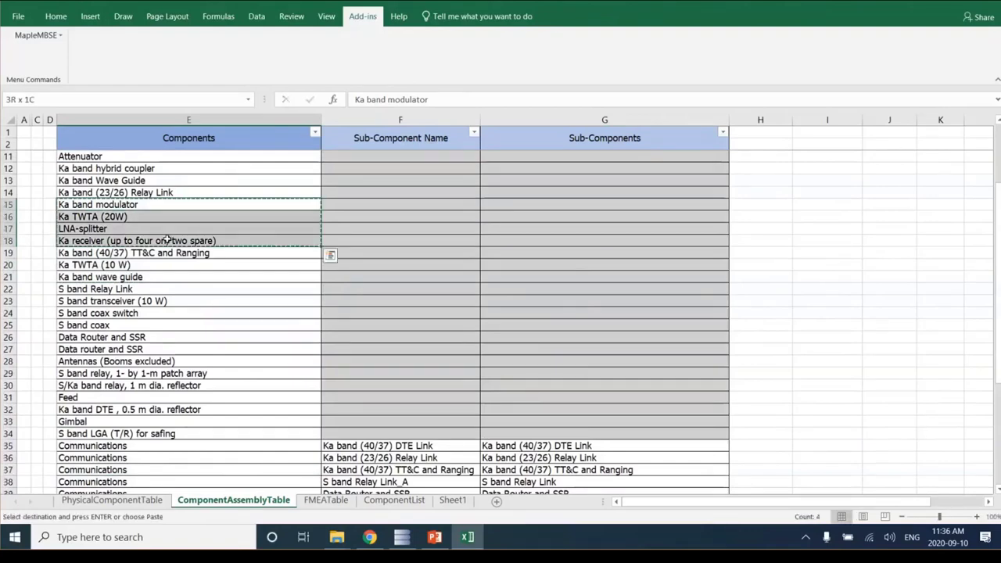
scroll(454, 290, "down", 6)
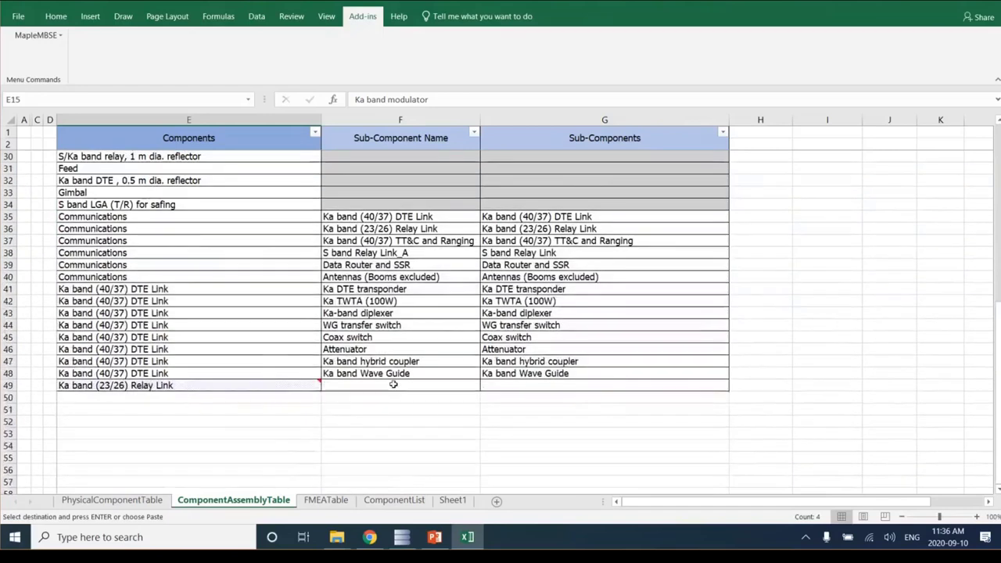
left_click(394, 384)
key("Return")
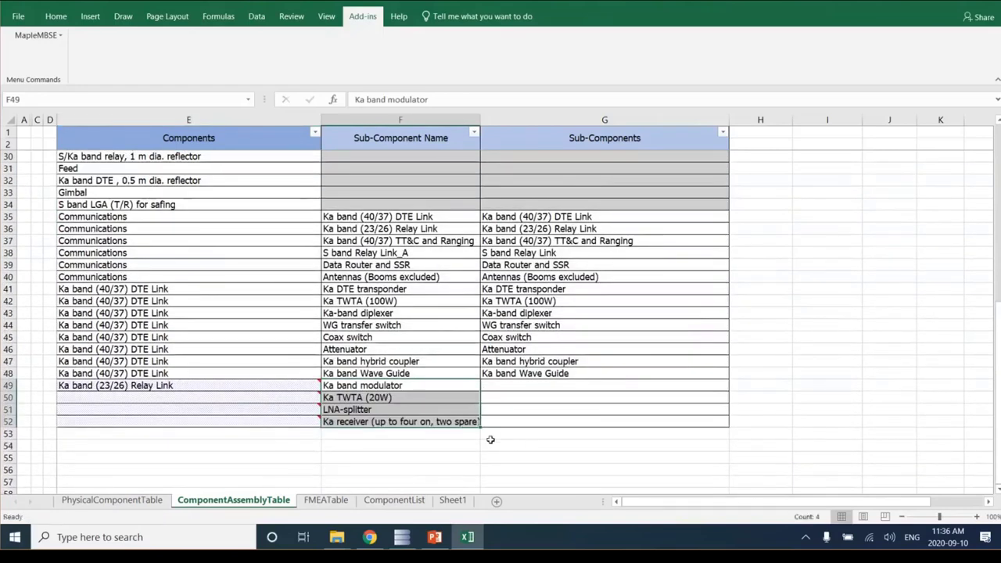
Extend the four new sub-component names into Sub-Components G49:G52, and fill Ka band (23/26) Relay Link down Components to row 52.
left_click(485, 433)
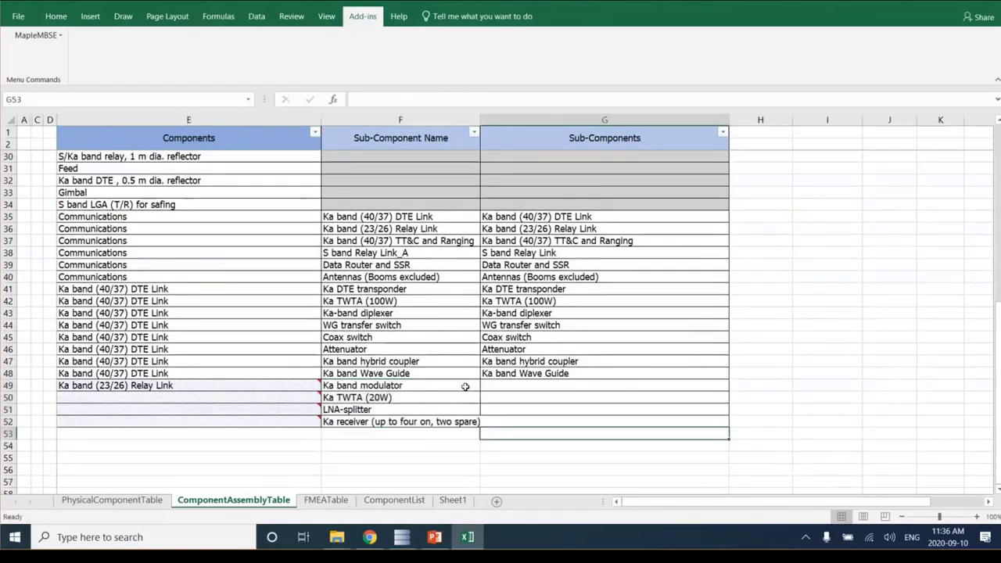
left_click_drag(464, 386, 643, 423)
left_click(464, 422)
left_click(464, 409)
left_click(468, 383)
left_click(222, 385)
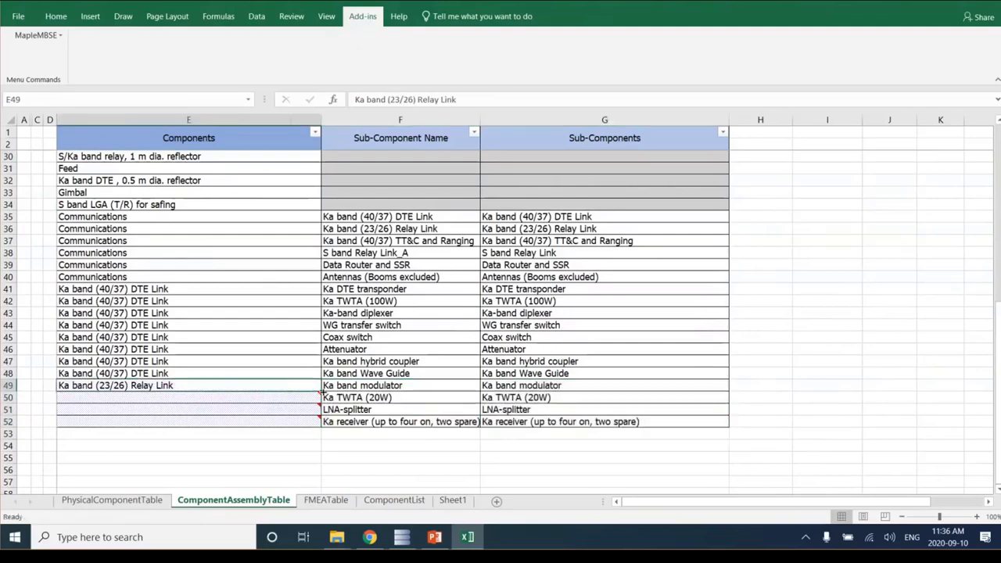
left_click_drag(321, 392, 319, 422)
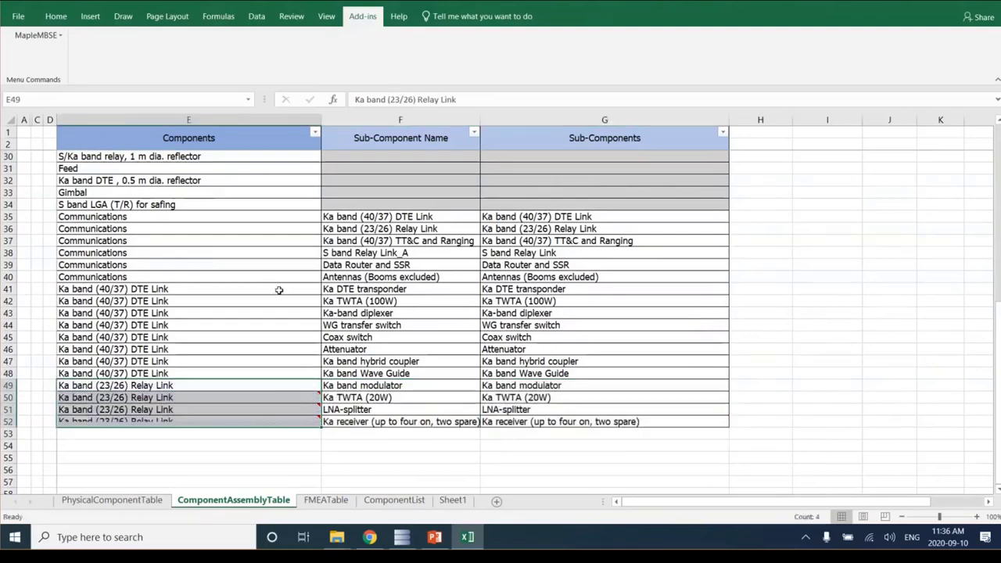
Copy the Ka band (40/37) TT&C and Ranging component from E19 into the first empty Components row, E53.
scroll(279, 286, "up", 3)
scroll(175, 201, "up", 1)
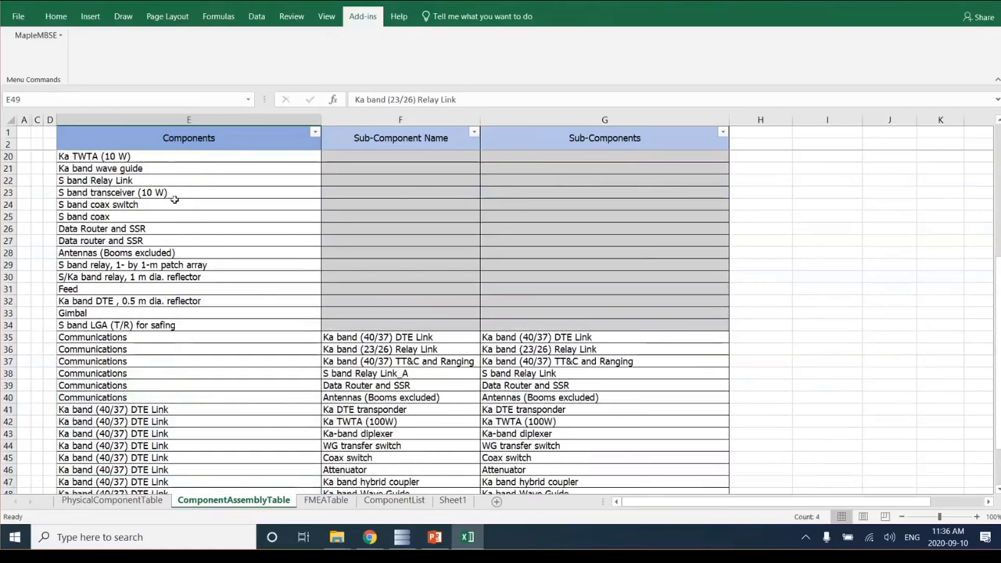
left_click(107, 179)
scroll(143, 225, "up", 2)
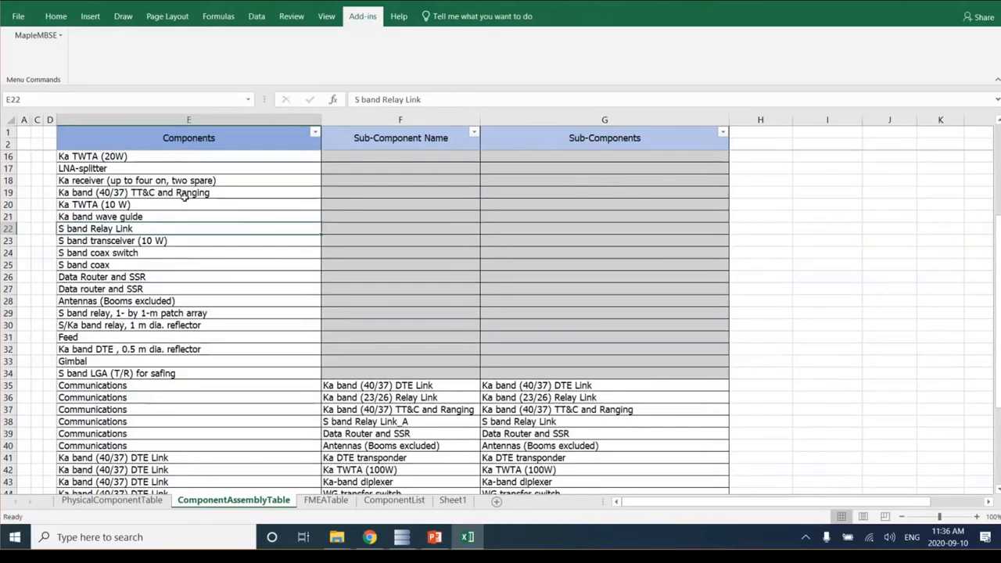
left_click(187, 194)
key("ctrl+c")
scroll(187, 200, "down", 4)
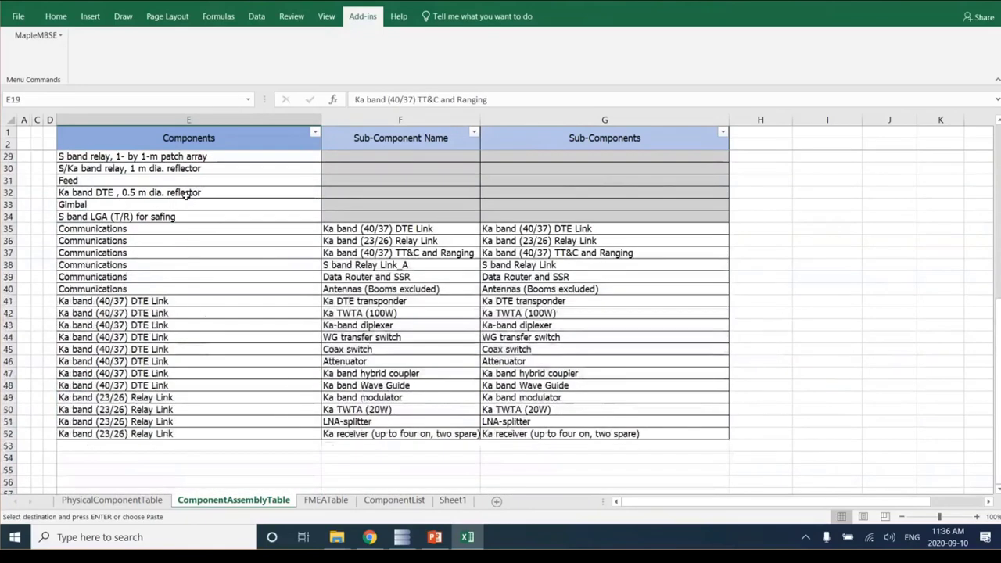
left_click(177, 452)
key("Return")
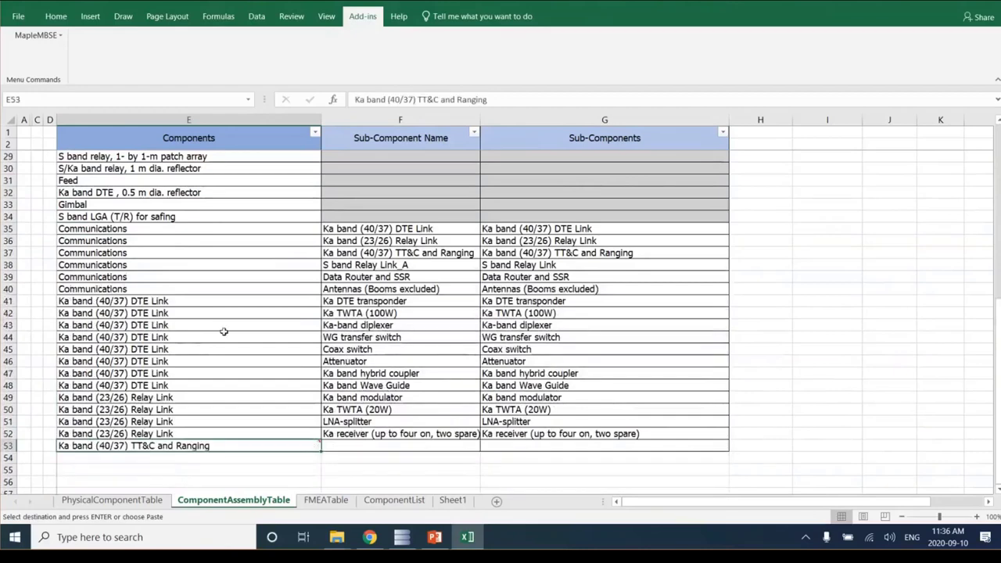
Copy Ka TWTA (10 W) and Ka band wave guide from E20:E21 into the Sub-Component Name column, starting at F53.
scroll(224, 331, "up", 3)
scroll(224, 332, "up", 4)
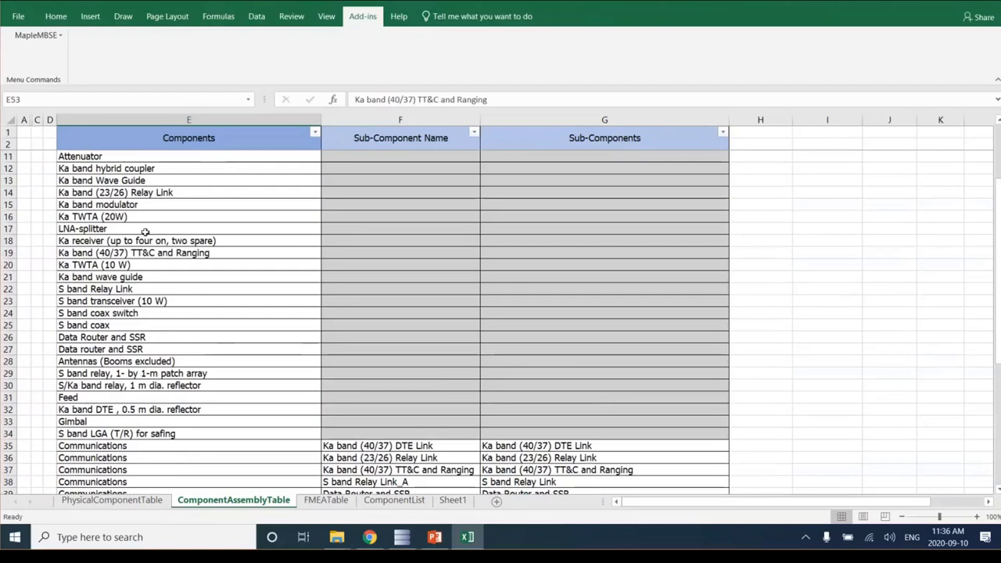
scroll(145, 234, "down", 1)
left_click_drag(143, 255, 146, 265)
key("ctrl+c")
scroll(196, 286, "down", 5)
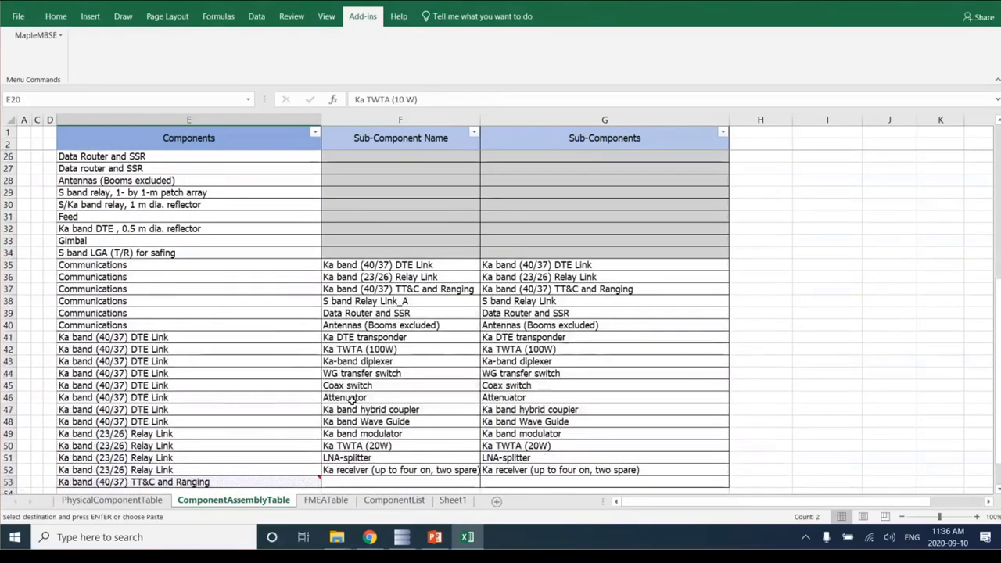
scroll(375, 411, "down", 1)
left_click(371, 434)
key("Return")
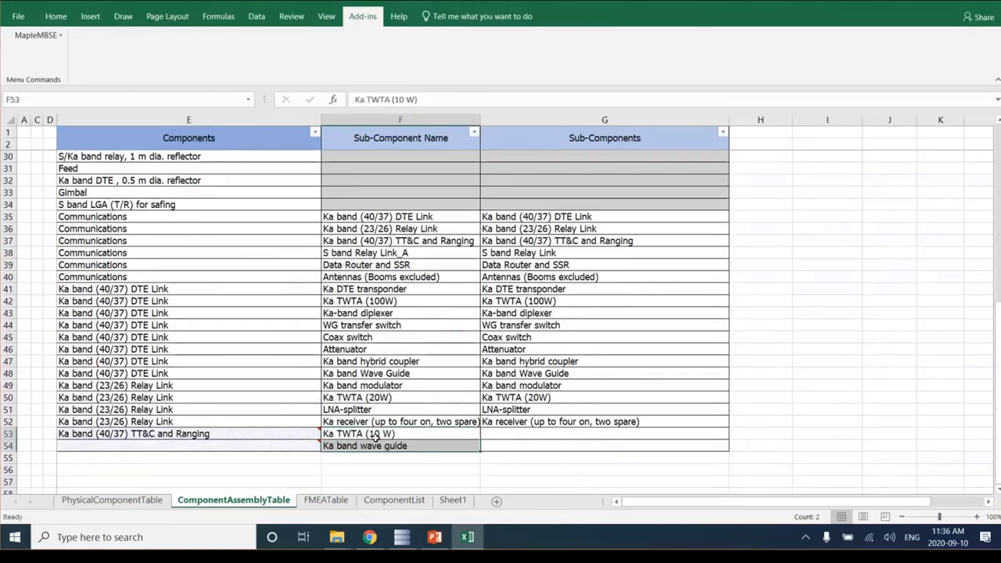
Extend both new sub-component names into Sub-Components G53:G54, and fill Ka band (40/37) TT&C and Ranging down to E54.
left_click_drag(482, 450, 618, 450)
left_click(309, 433)
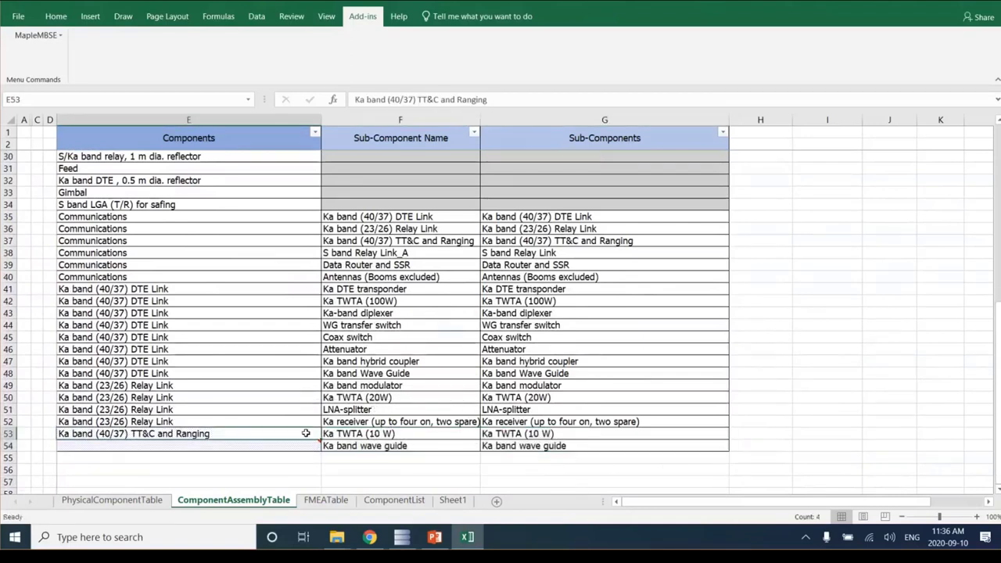
left_click_drag(320, 440, 321, 449)
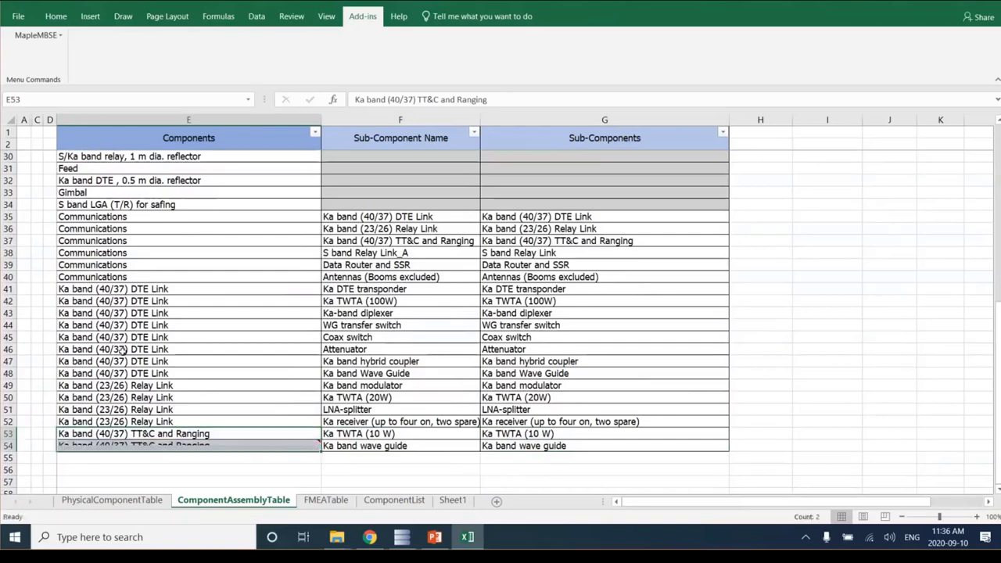
Copy the Antennas (Booms excluded) component from E28 into the first empty Components row, E55.
scroll(99, 226, "up", 2)
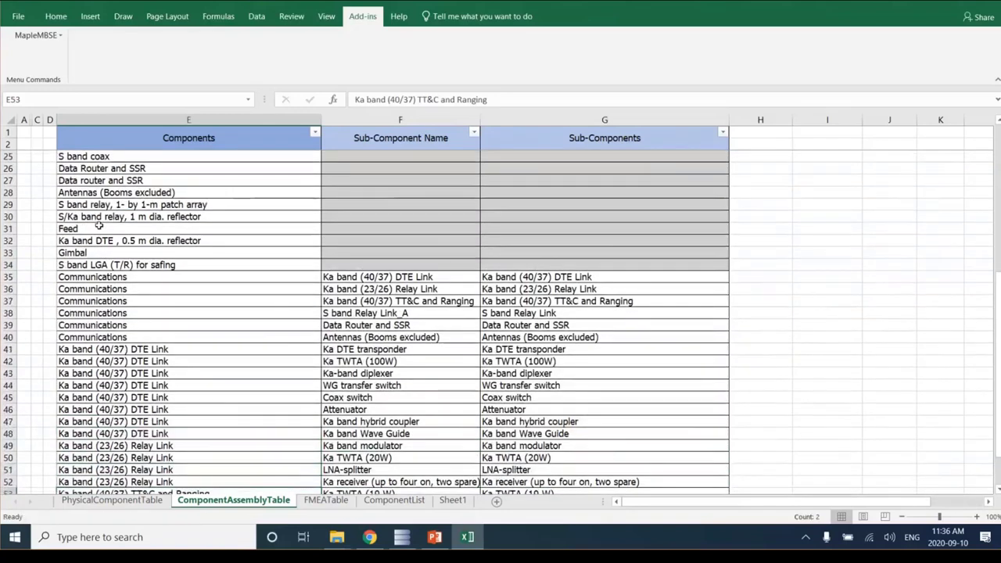
left_click(145, 192)
key("ctrl+c")
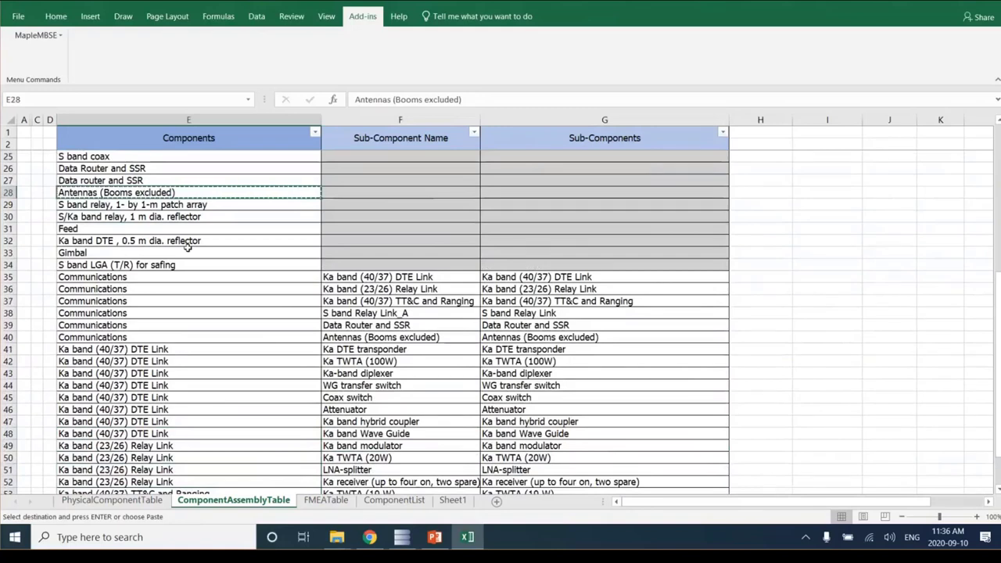
scroll(190, 248, "down", 3)
left_click(195, 385)
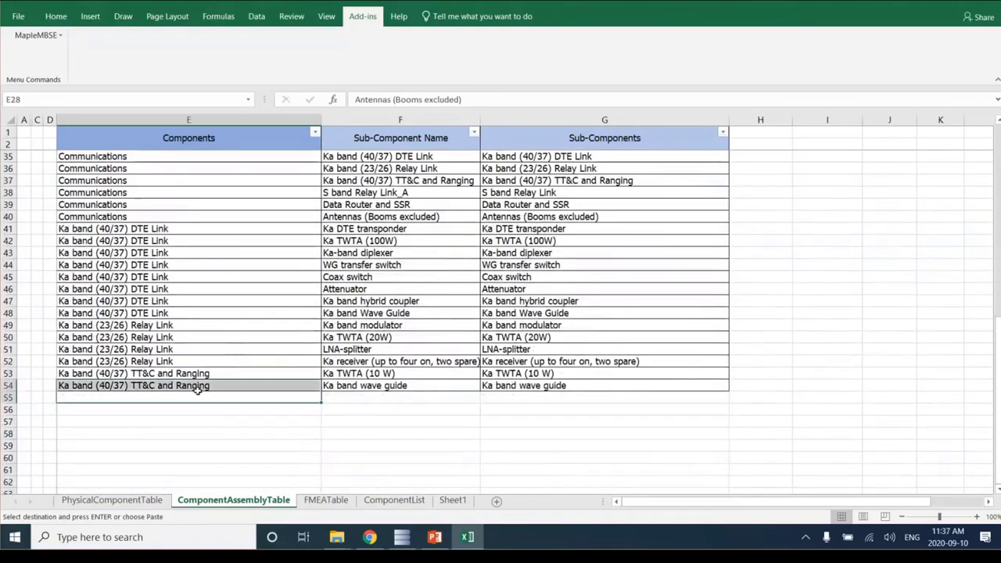
left_click(203, 396)
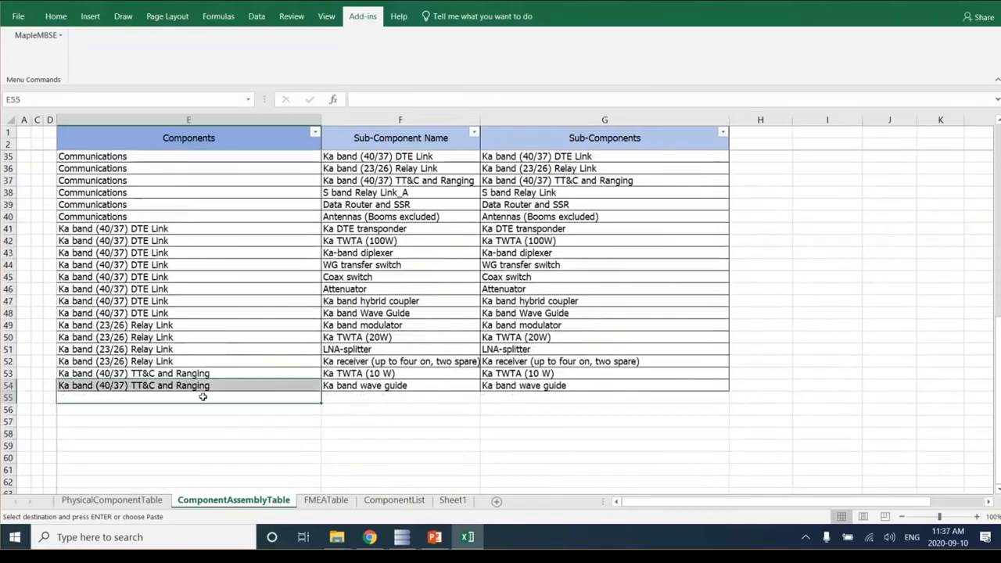
key("Return")
scroll(227, 253, "up", 4)
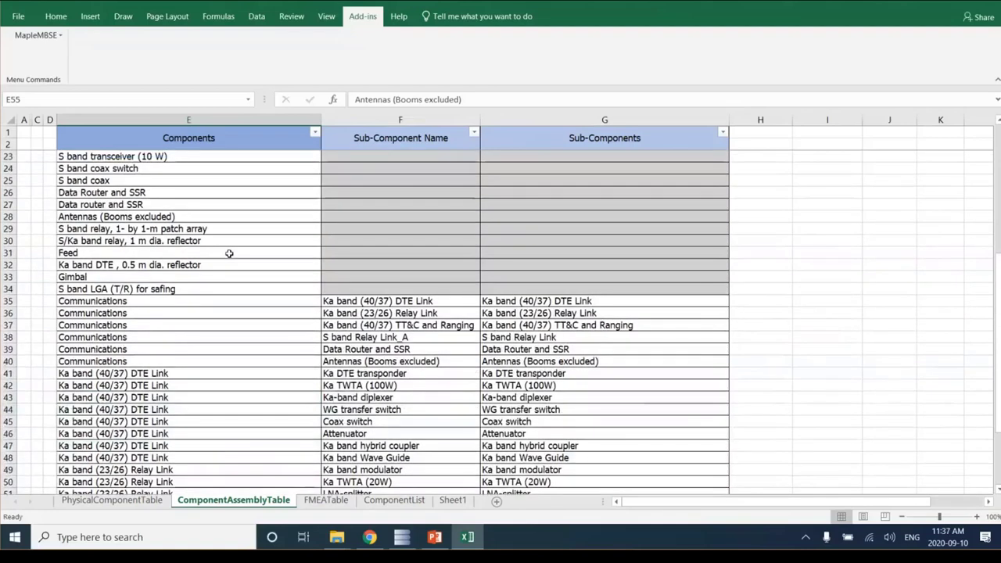
Copy the six antenna parts from S band relay to S band LGA (T/R) for safing, E29:E34, into Sub-Component Name starting at F55.
left_click_drag(130, 228, 140, 287)
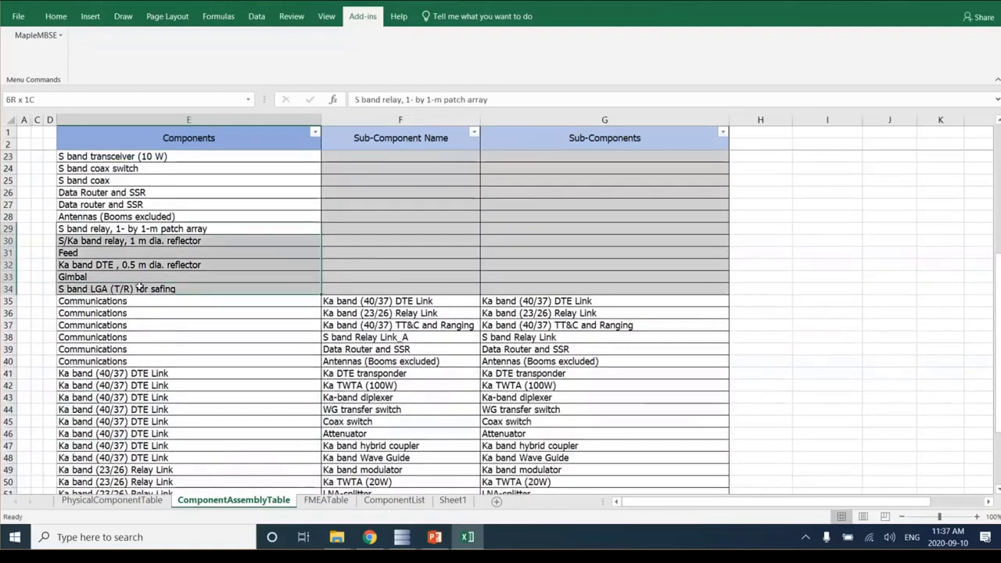
key("ctrl+c")
scroll(336, 295, "down", 4)
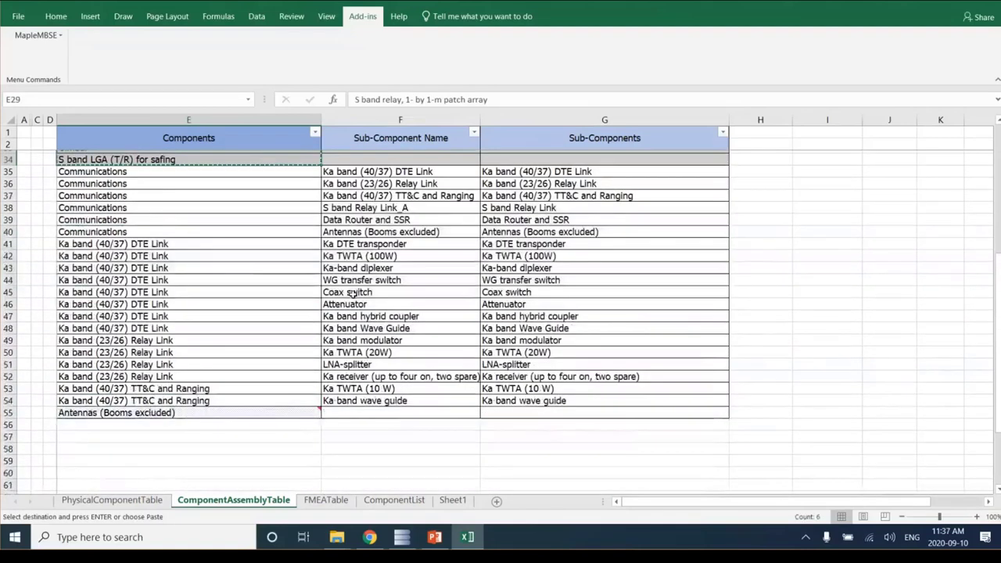
scroll(351, 293, "down", 1)
left_click(353, 371)
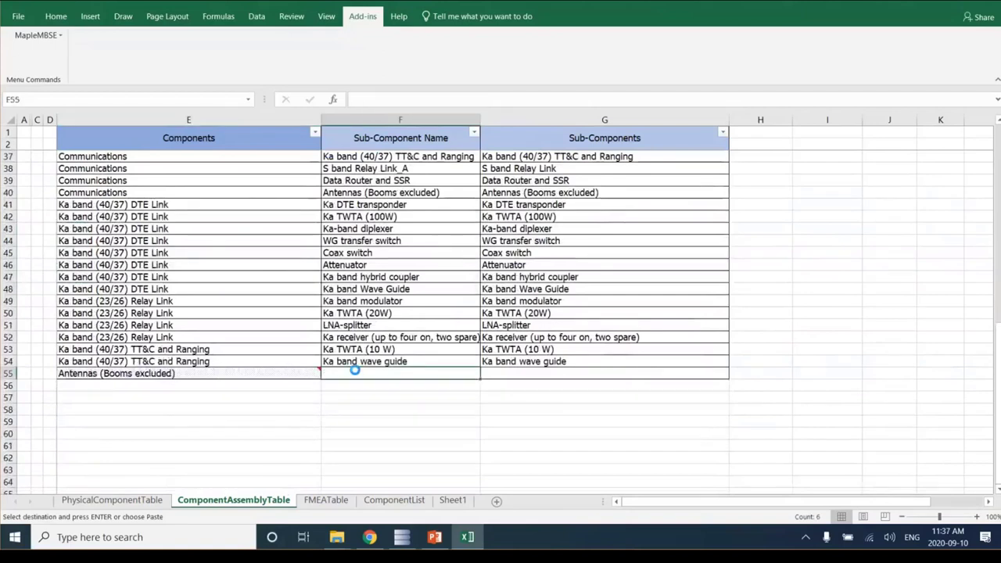
key("Return")
Extend the six antenna part names into Sub-Components G55:G60, and fill Antennas (Booms excluded) down to E60.
left_click_drag(482, 438, 644, 432)
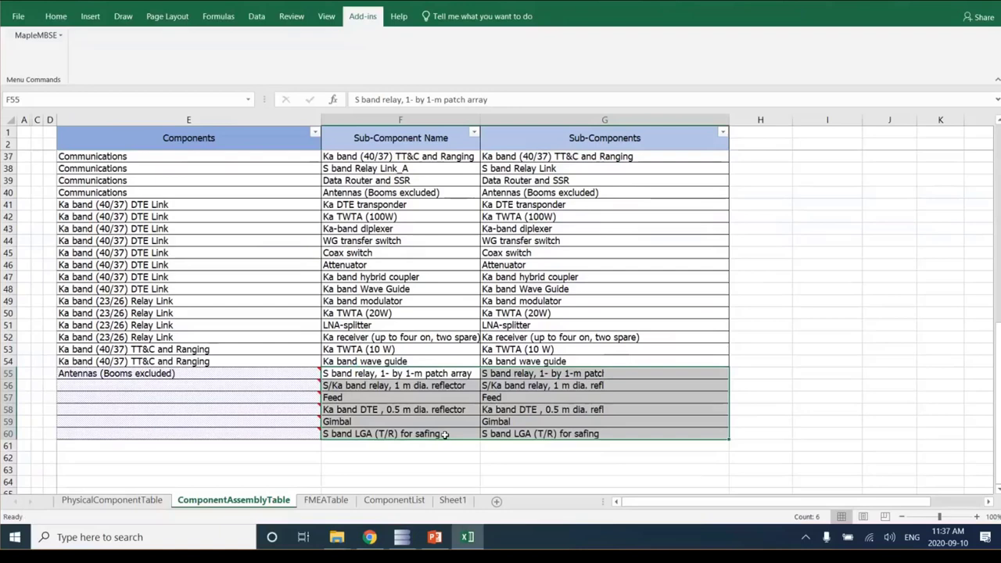
left_click(279, 373)
left_click_drag(319, 396, 320, 435)
Copy the S band Relay Link component from E22 into the first empty Components row, E61.
scroll(257, 258, "up", 5)
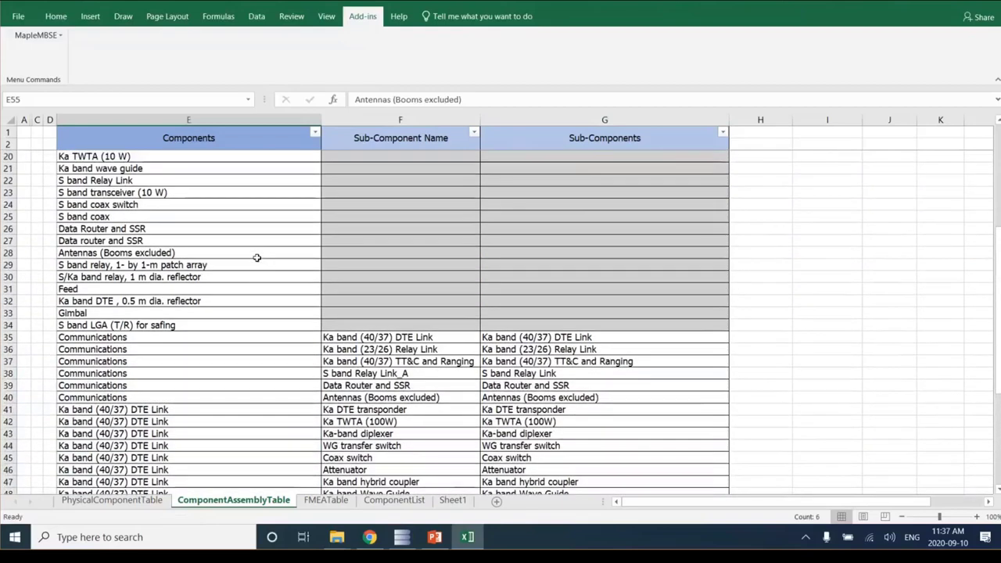
left_click(102, 180)
key("ctrl+c")
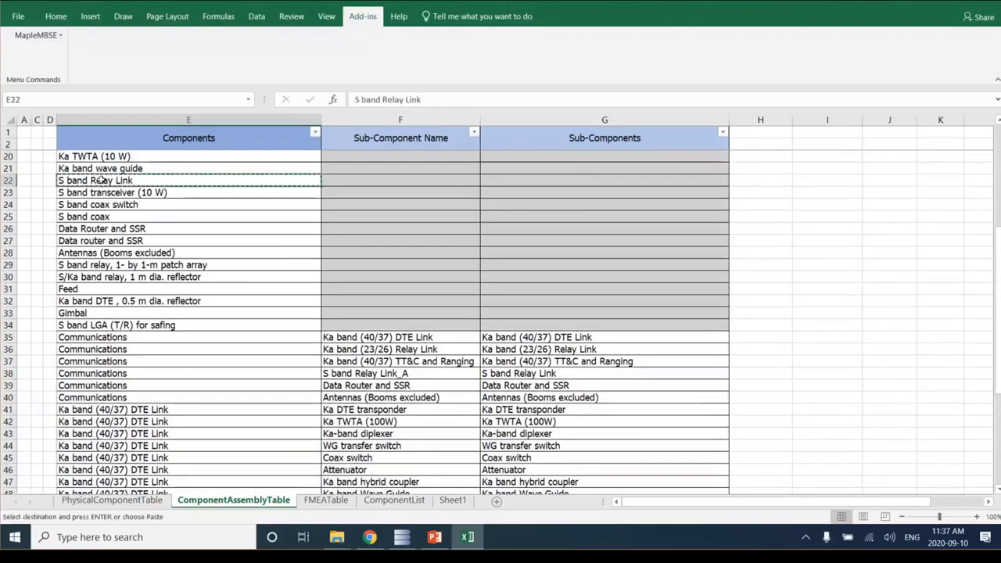
scroll(129, 247, "down", 4)
scroll(129, 247, "down", 2)
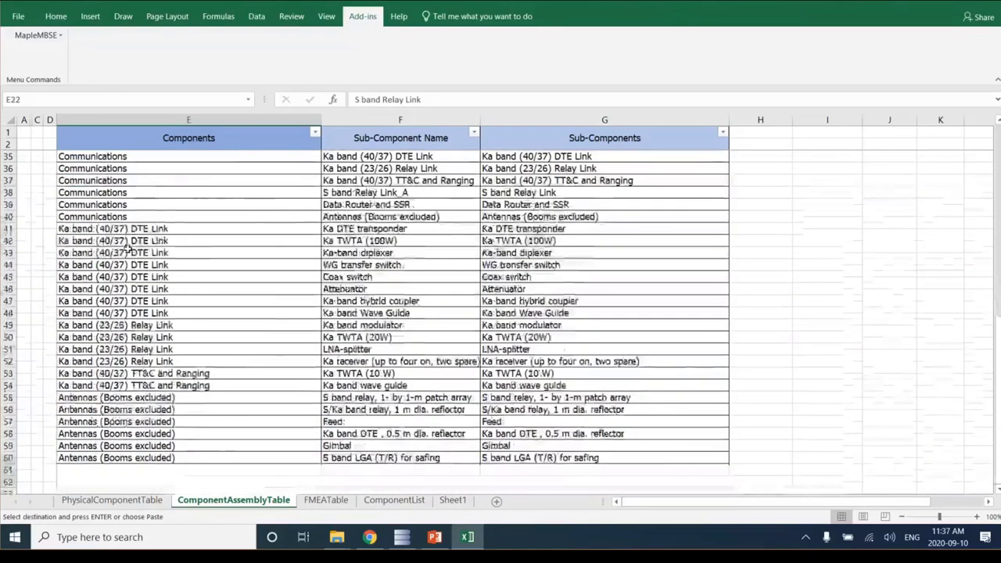
left_click(137, 457)
key("Return")
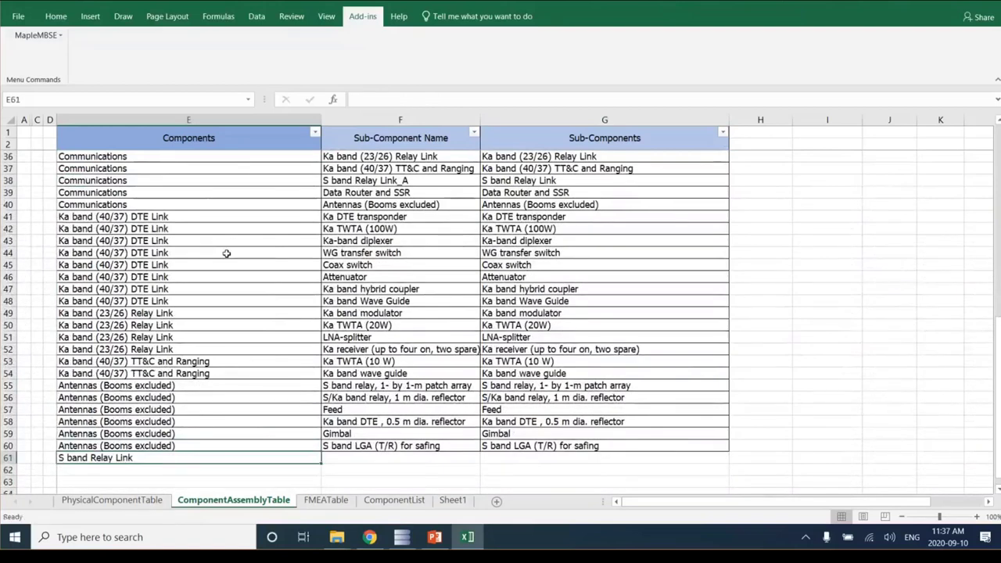
Copy S band transceiver (10 W), S band coax switch and S band coax from E23:E25 into Sub-Component Name starting at F61.
scroll(148, 235, "up", 6)
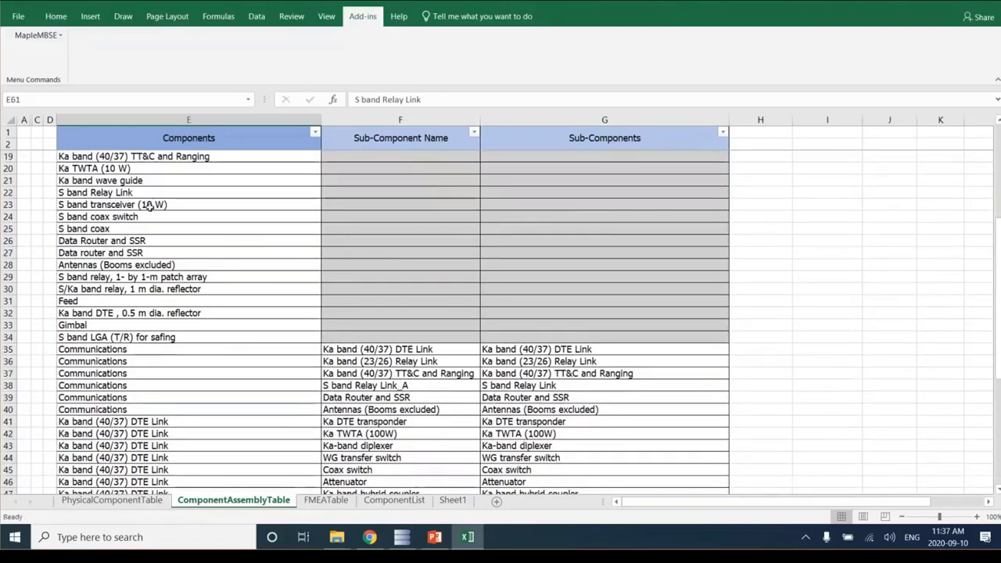
left_click_drag(149, 204, 149, 229)
key("ctrl+c")
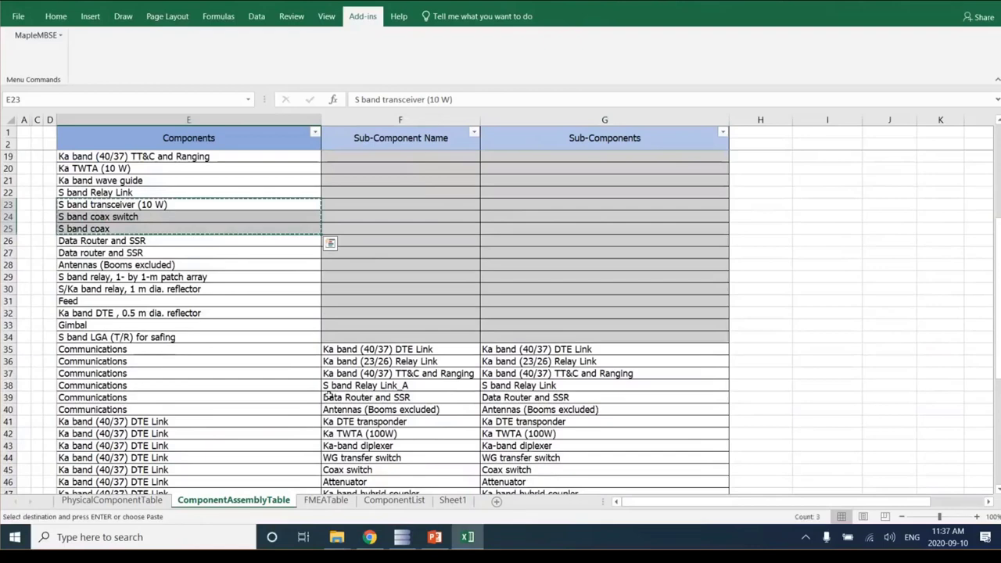
scroll(235, 328, "down", 7)
left_click(382, 423)
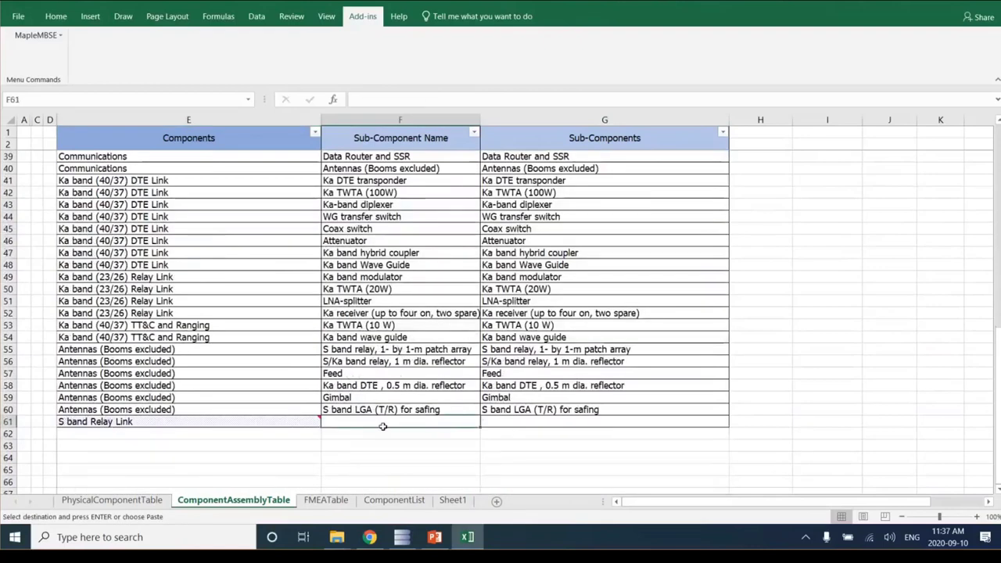
key("ctrl+v")
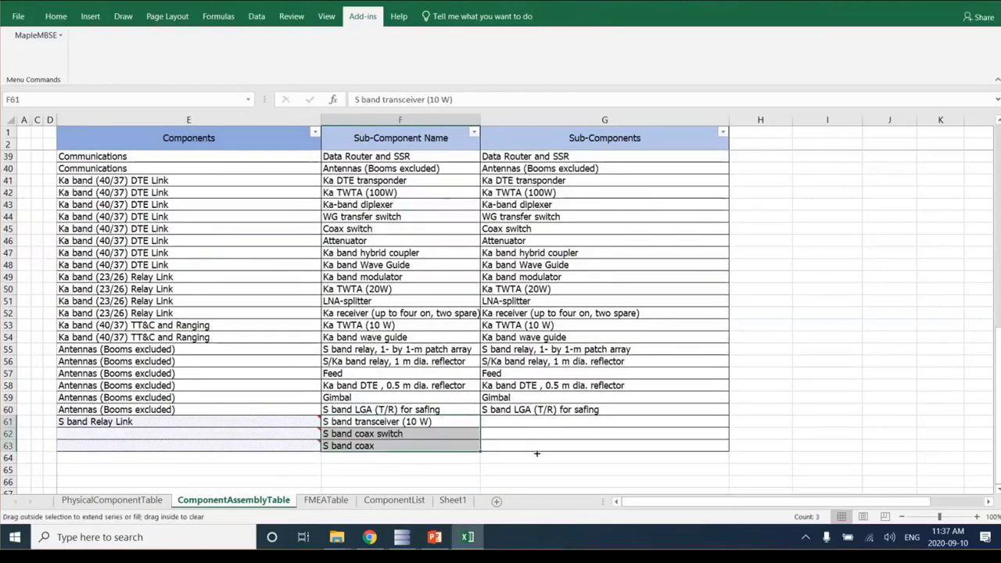
Extend the three S band sub-component names into Sub-Components G61:G63, and fill S band Relay Link down to E63.
left_click_drag(536, 453, 600, 452)
left_click(298, 422)
left_click_drag(320, 427, 316, 445)
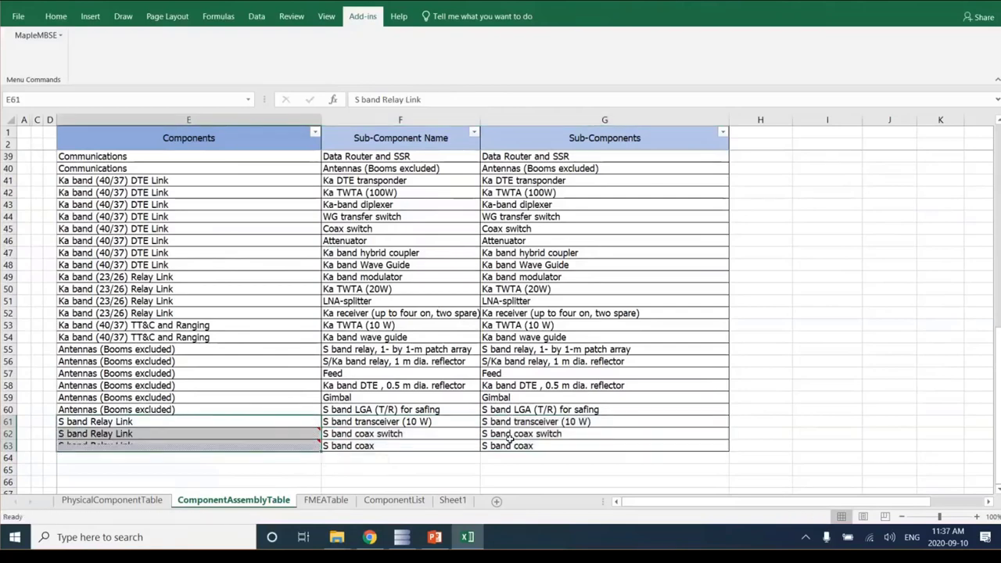
Switch to Capella, refresh the Communications System project, and expand its Physical Architecture structure down to the LRS COMMUNICATIONS SYSTEM components.
scroll(729, 309, "up", 4)
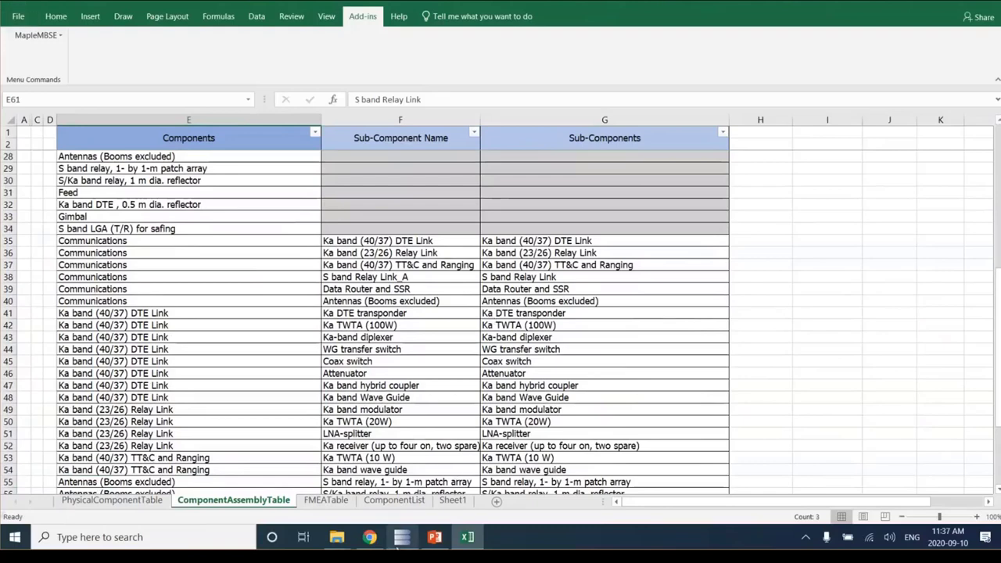
left_click(397, 546)
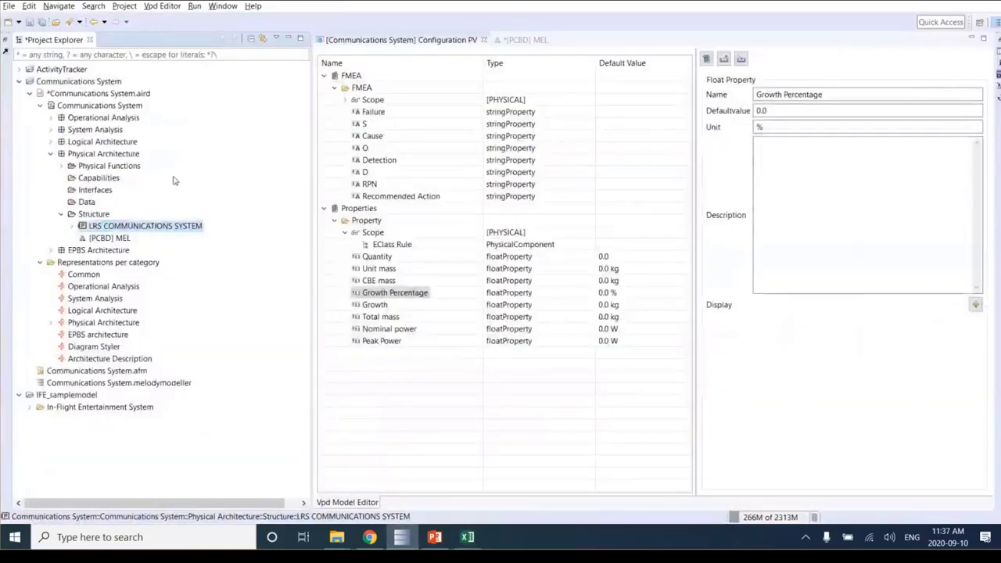
right_click(77, 84)
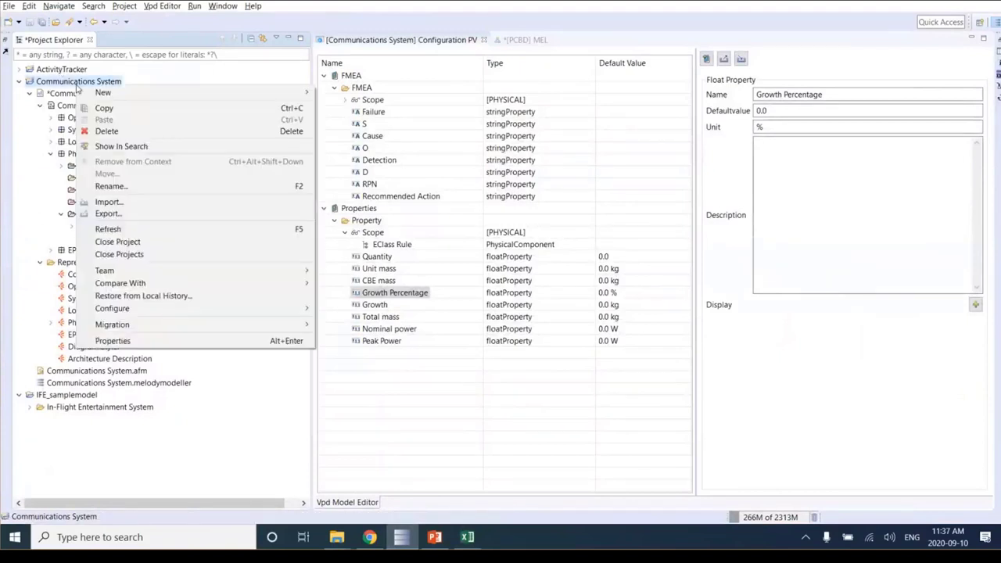
left_click(134, 228)
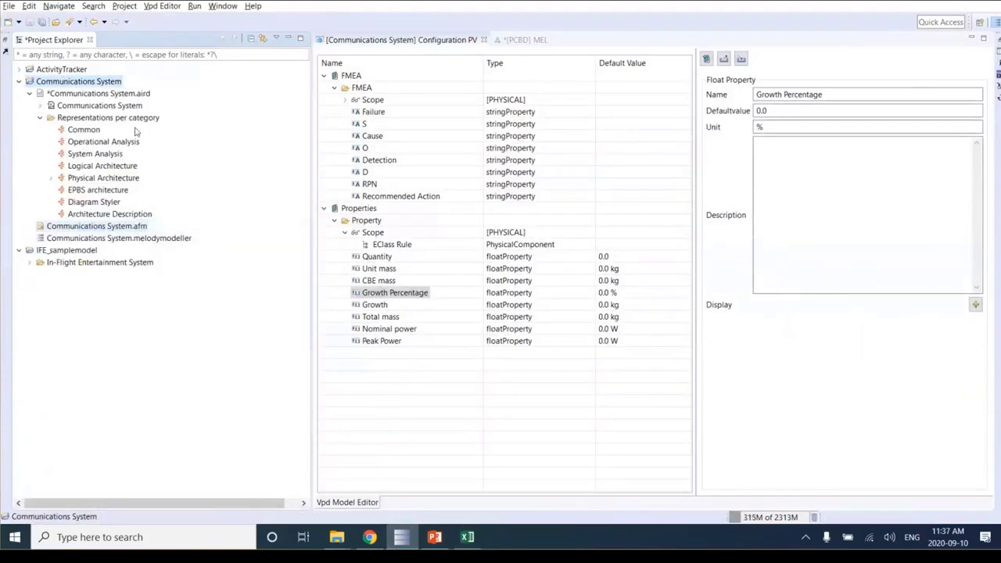
left_click(42, 111)
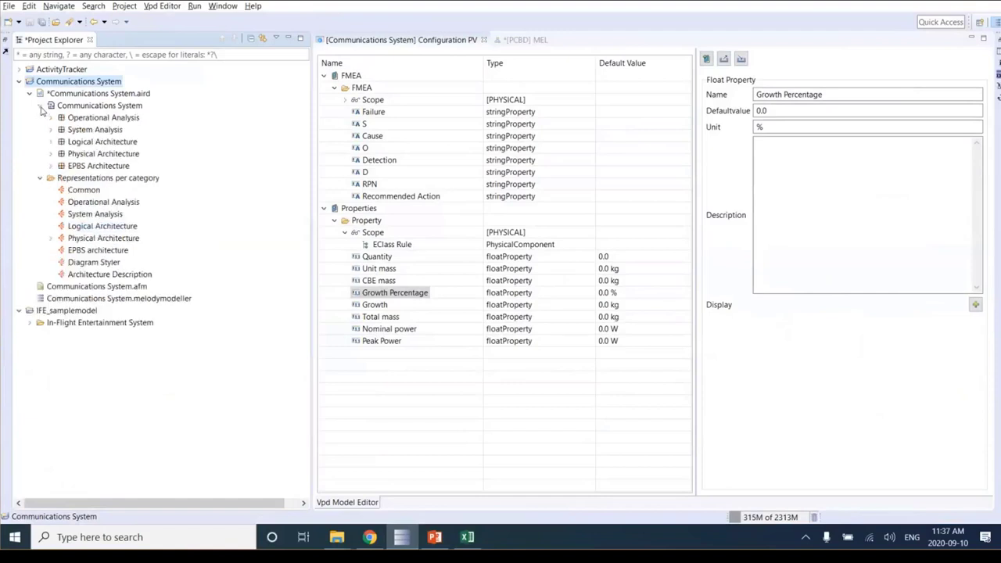
left_click(50, 154)
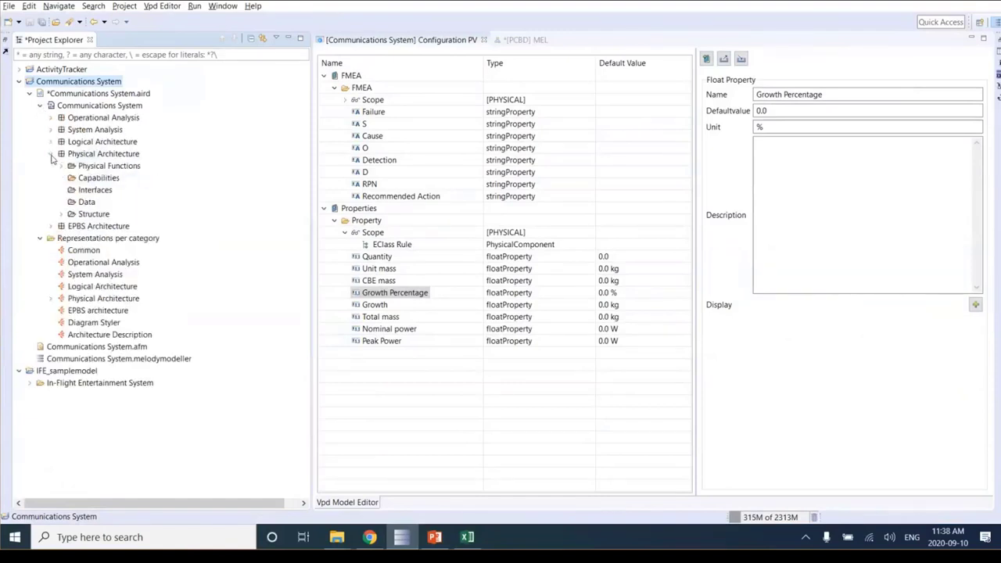
left_click(62, 214)
left_click(71, 225)
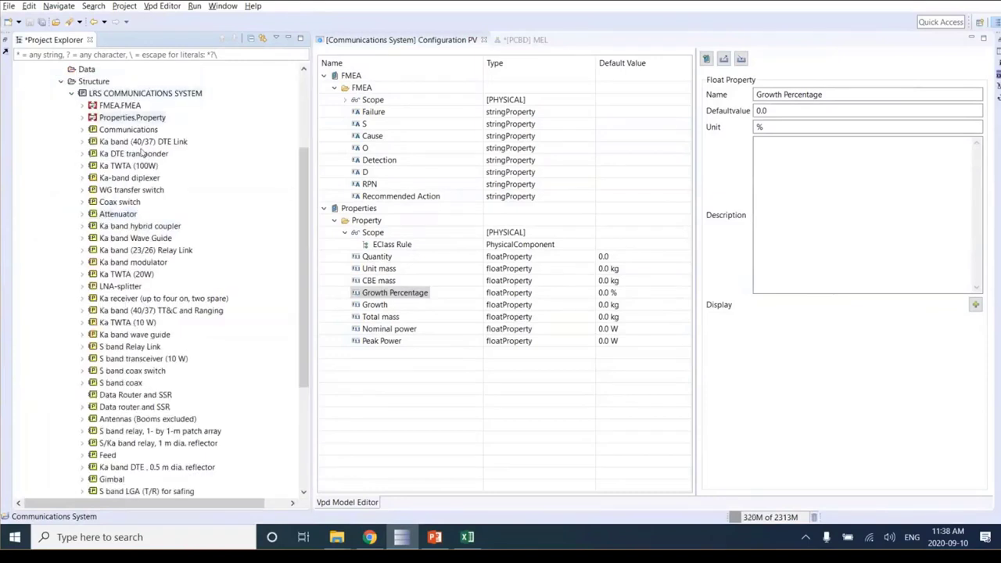
Examine the imported property values of the Ka band (40/37) DTE Link, Ka DTE transponder and Ka TWTA (20W) components.
left_click(156, 94)
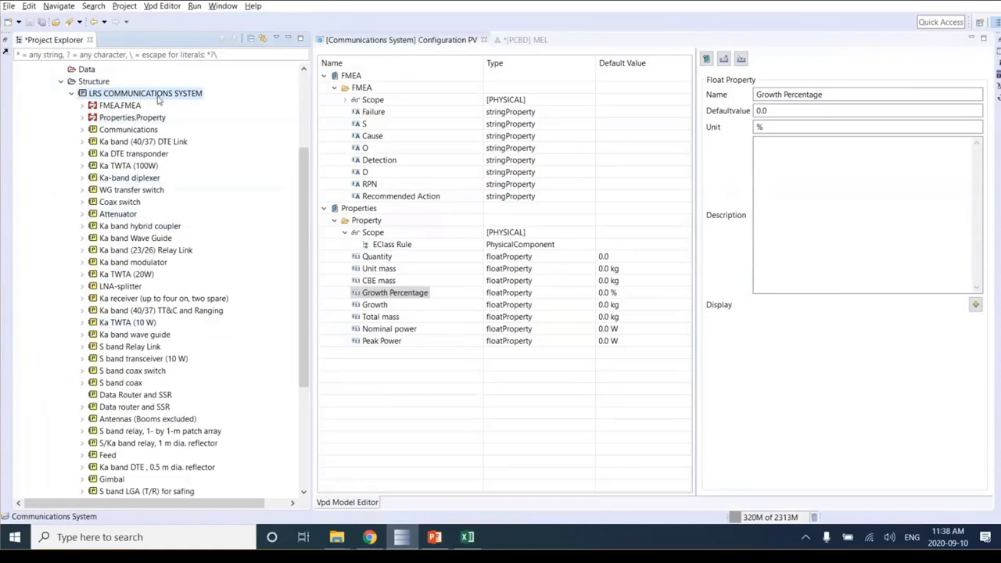
left_click(187, 95)
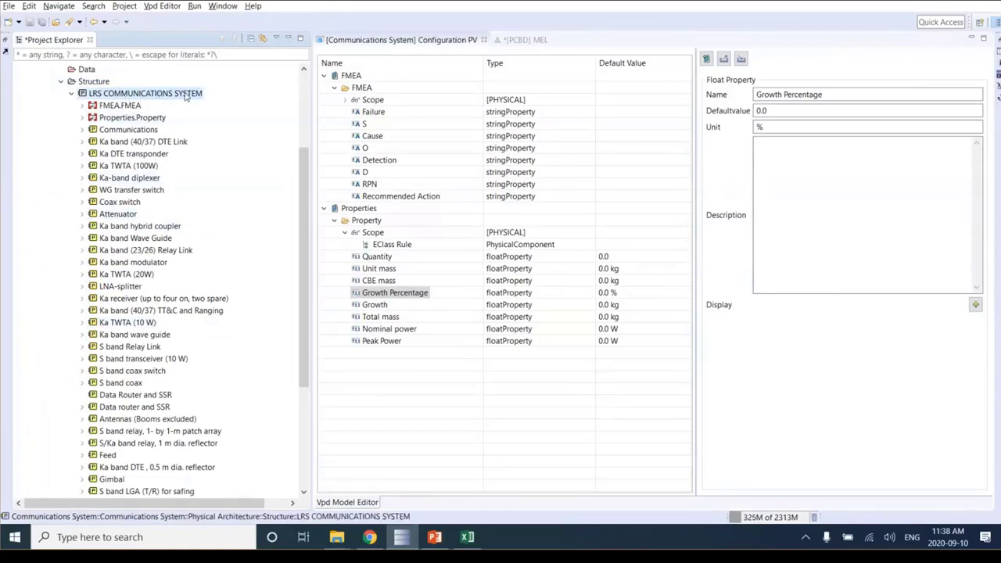
left_click(83, 143)
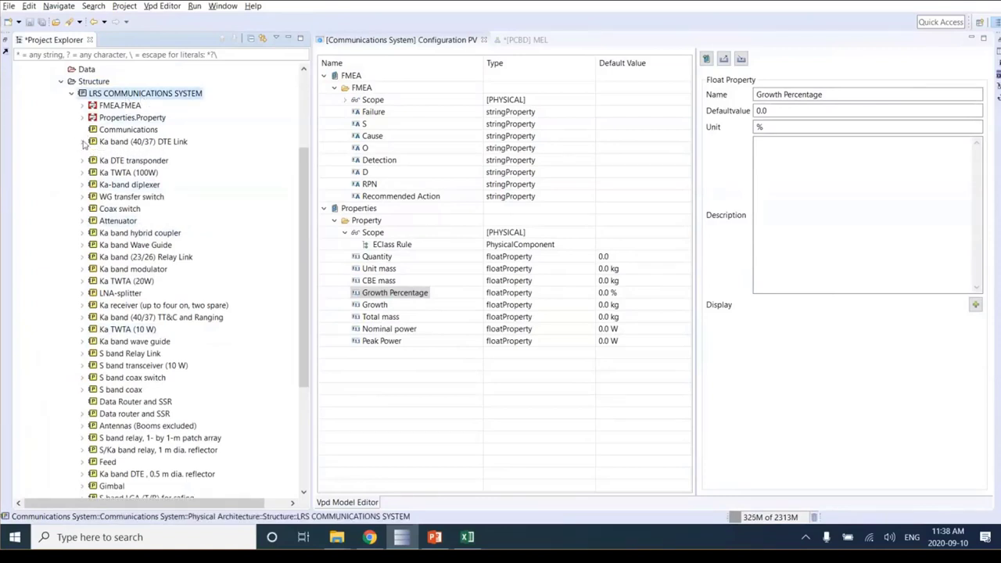
left_click(93, 153)
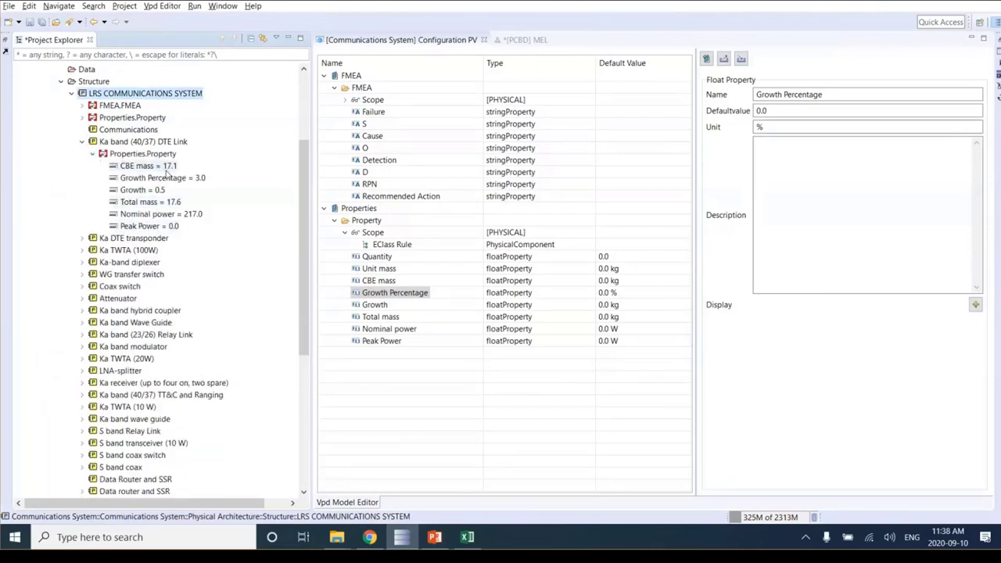
scroll(165, 173, "down", 1)
left_click(159, 131)
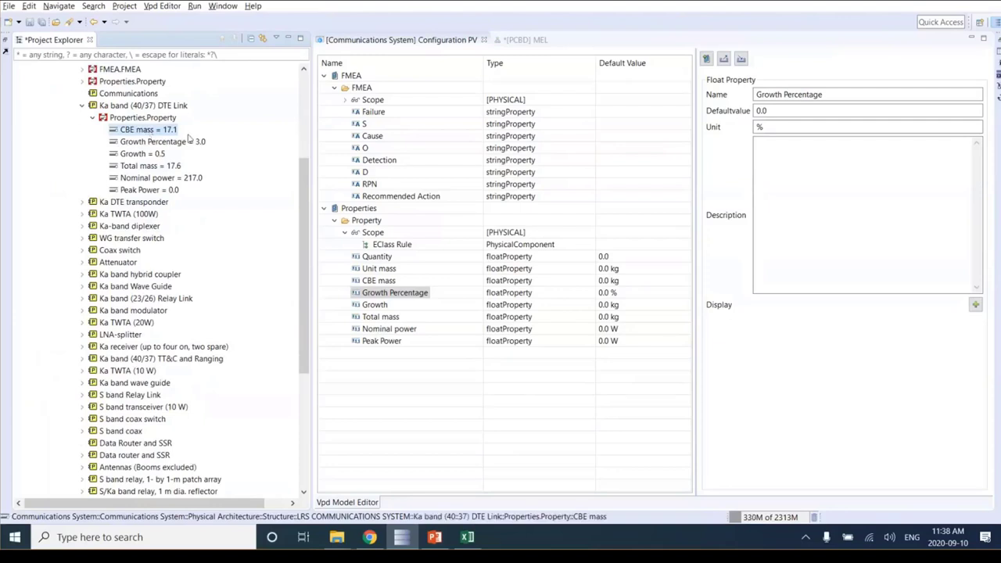
left_click(145, 154)
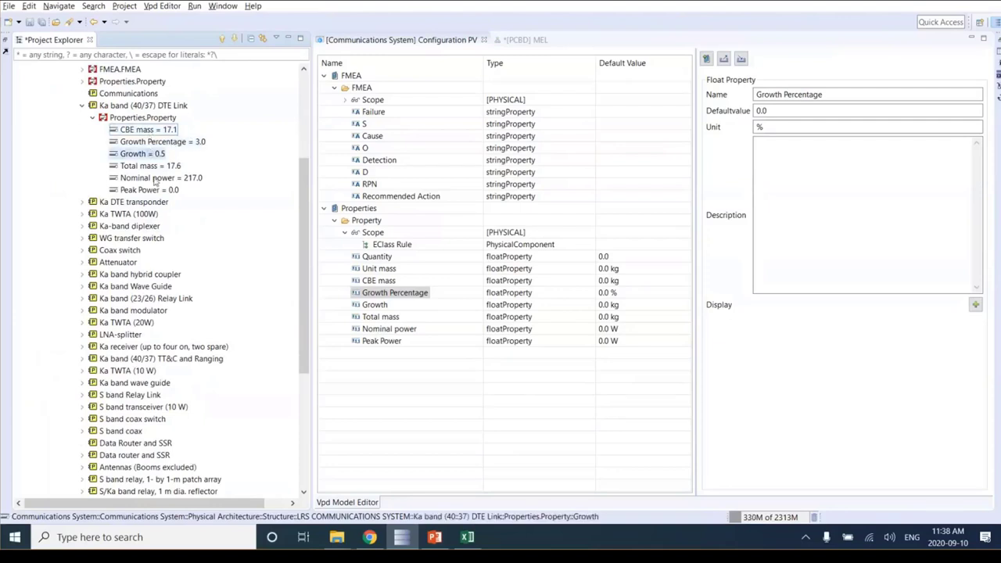
left_click(82, 203)
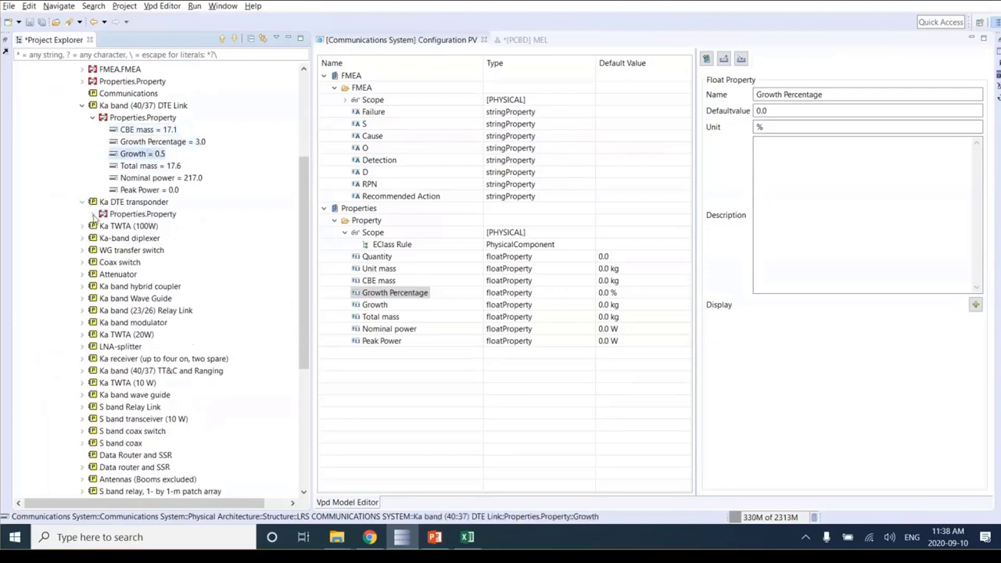
left_click(92, 215)
scroll(77, 292, "down", 5)
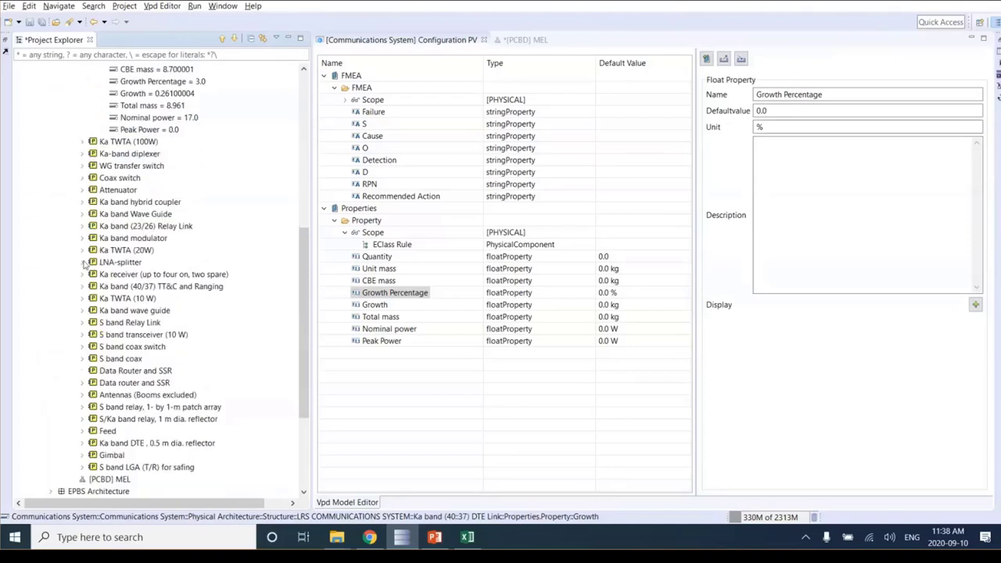
left_click(82, 250)
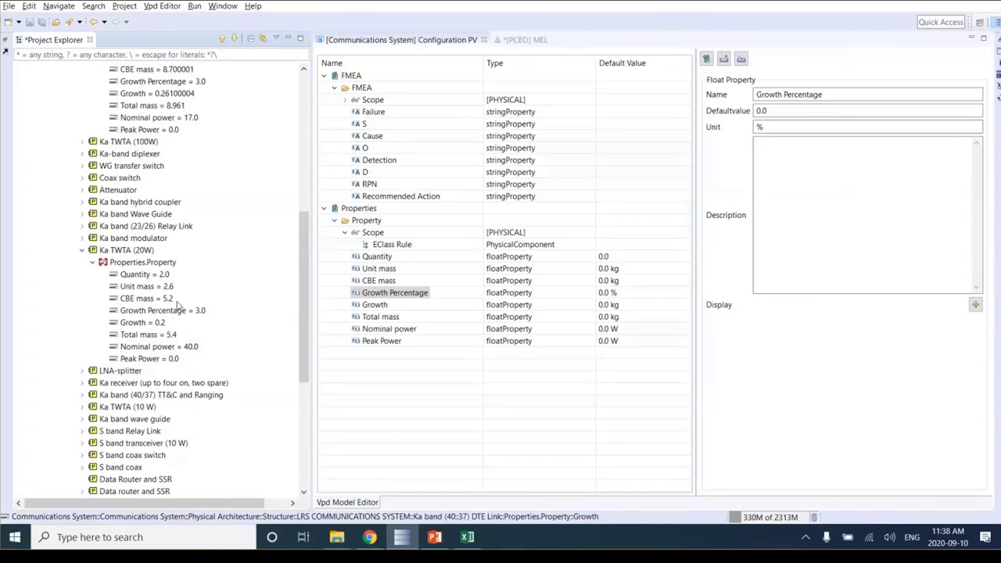
Rename the Ka TWTA (20W) physical component to Ka TWTA (40W) and save the model.
left_click(127, 250)
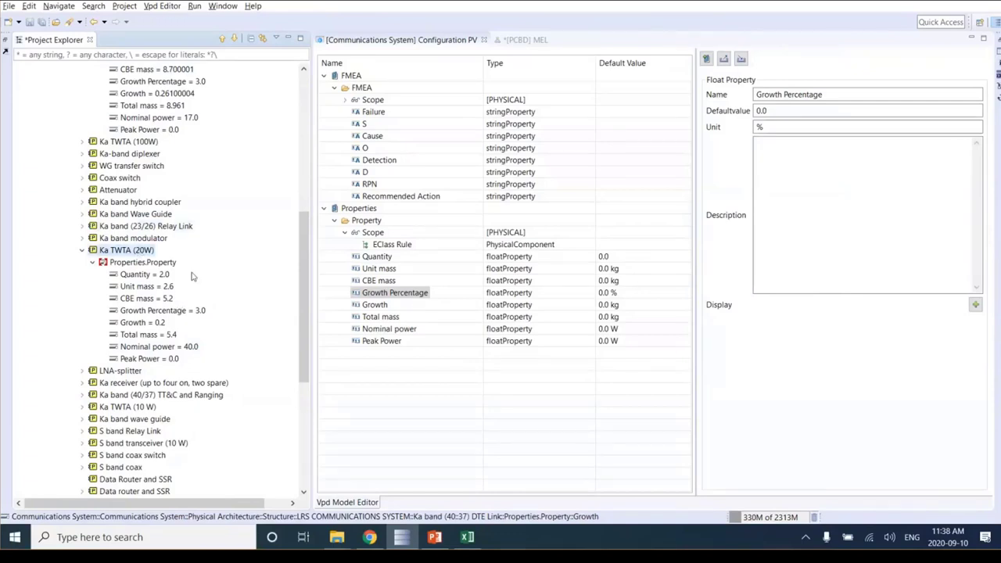
key("Return")
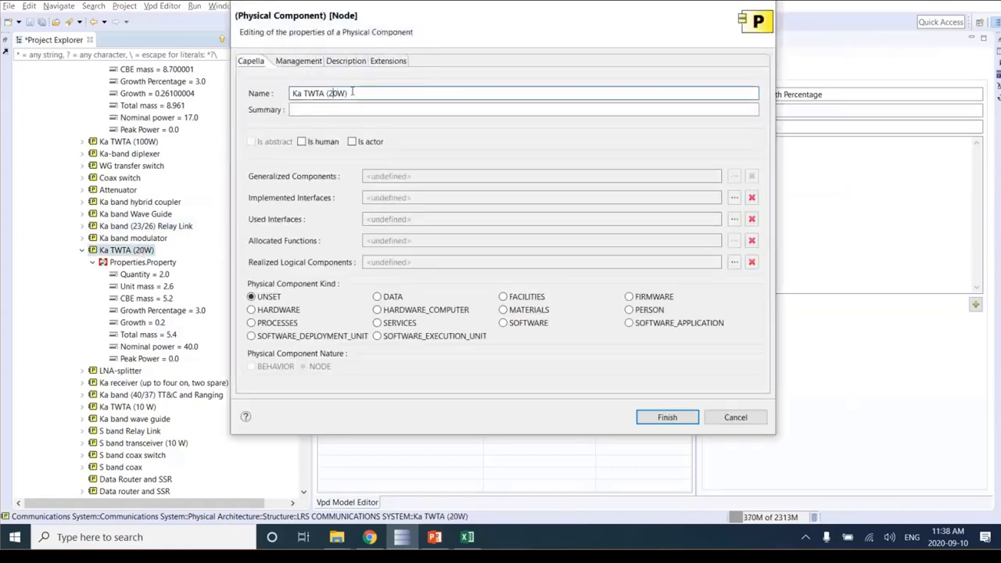
type("\\")
key("BackSpace")
key("BackSpace")
type("4")
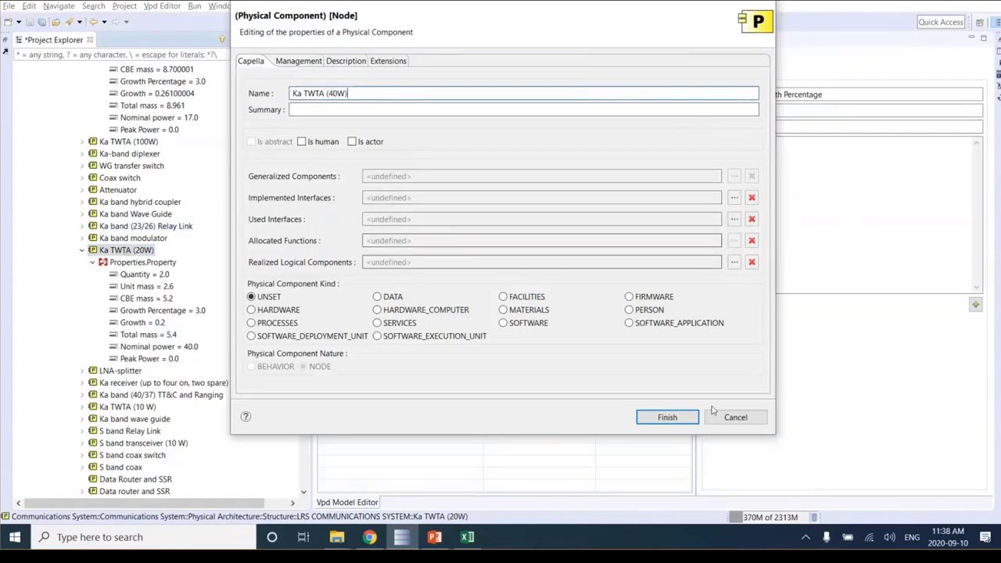
left_click(667, 417)
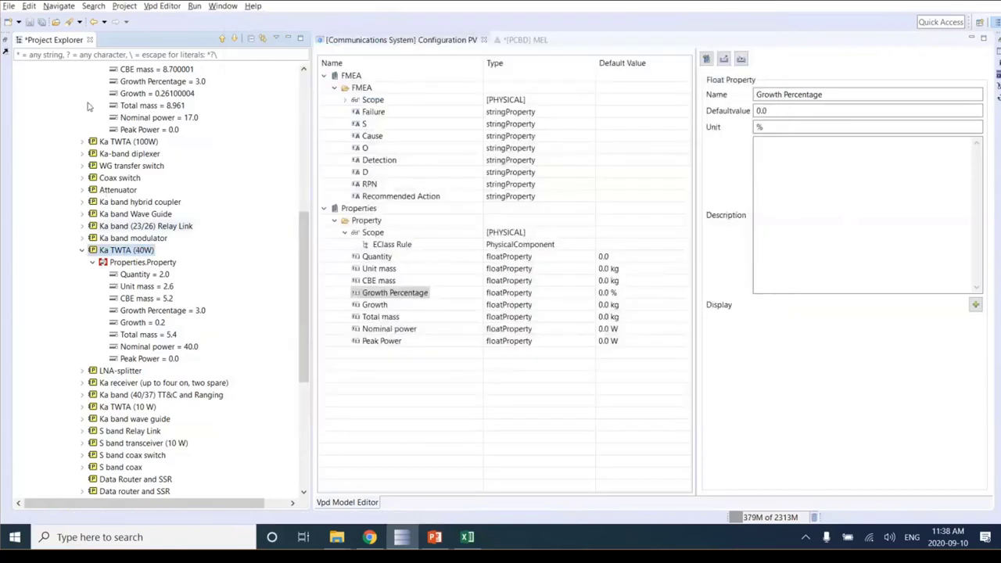
left_click(30, 24)
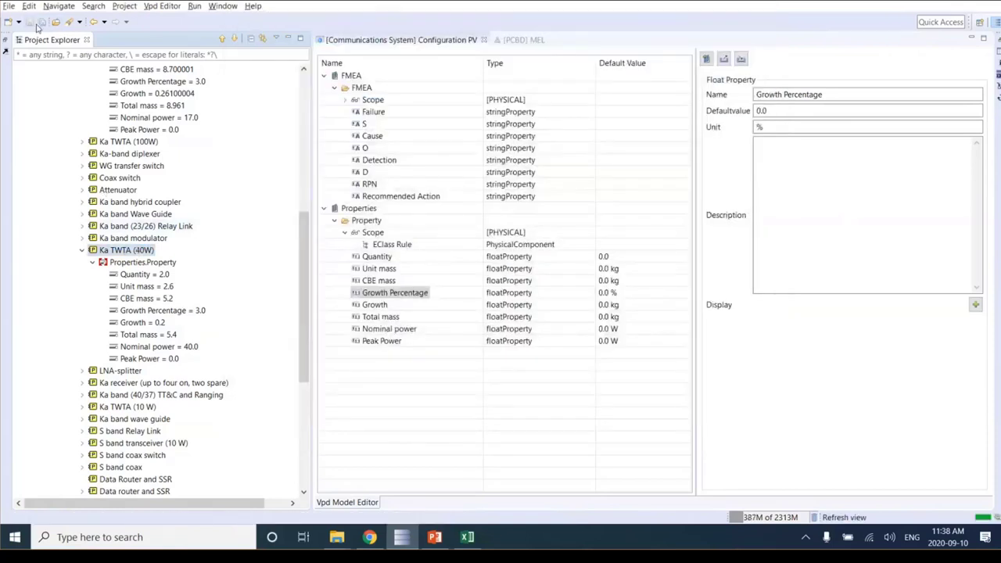
Switch to Excel and reload the model with MapleMBSE, agreeing to discard unsaved changes.
left_click(467, 537)
left_click(291, 16)
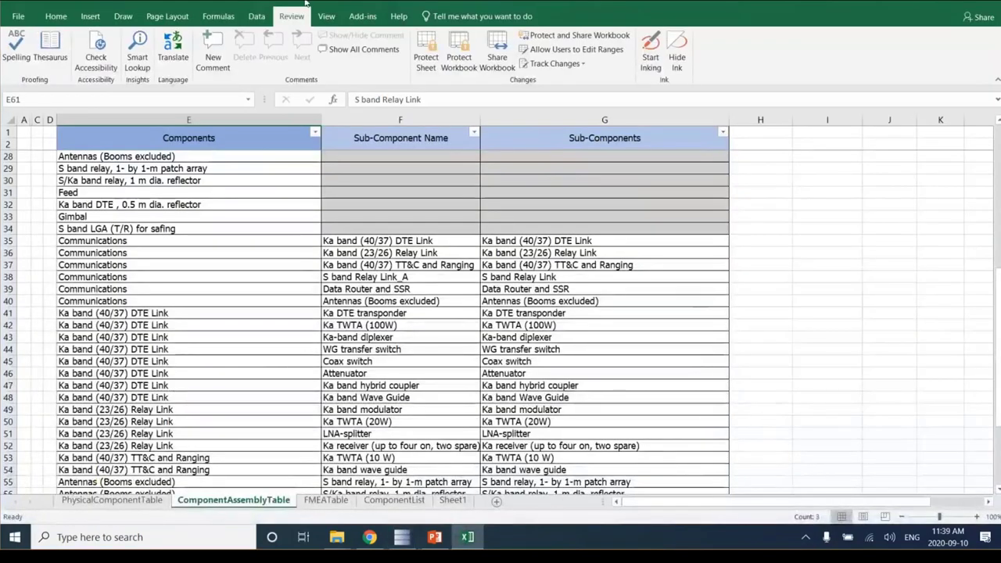
left_click(558, 79)
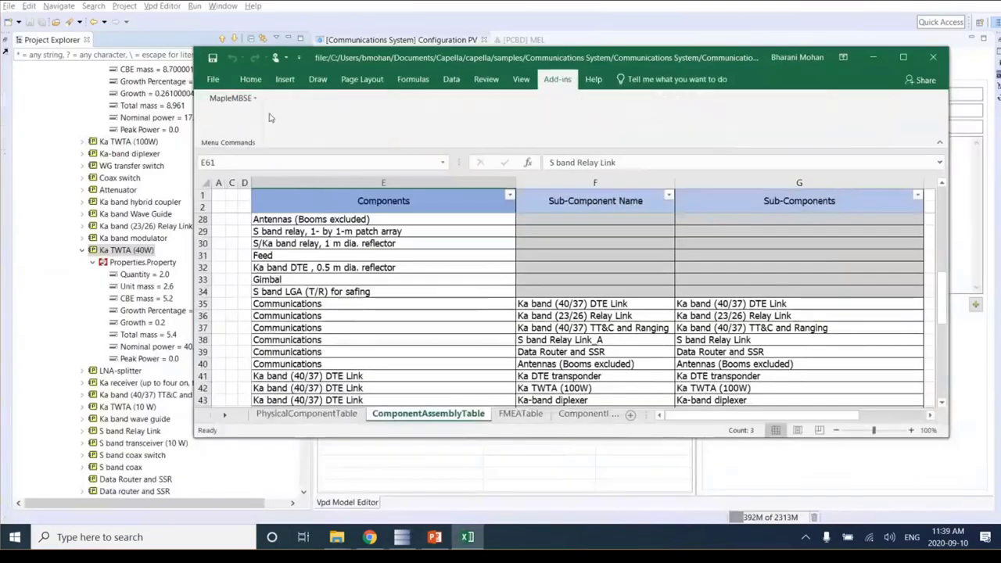
left_click(231, 98)
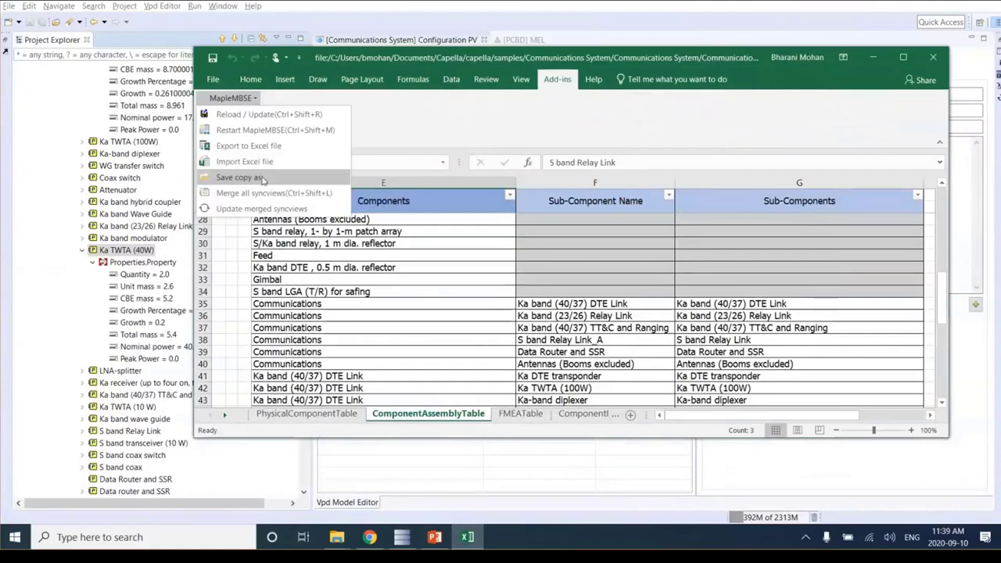
left_click(225, 118)
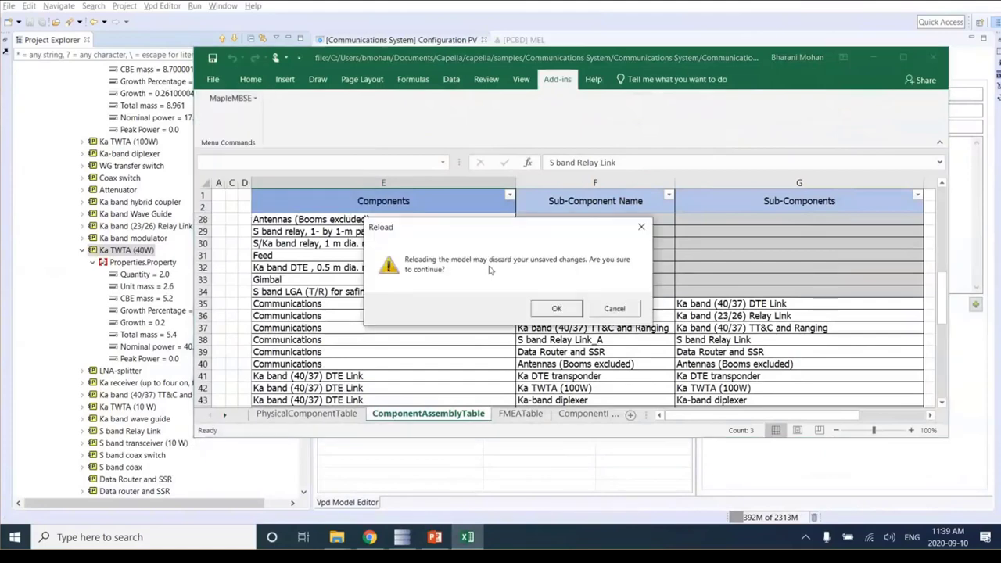
left_click(604, 305)
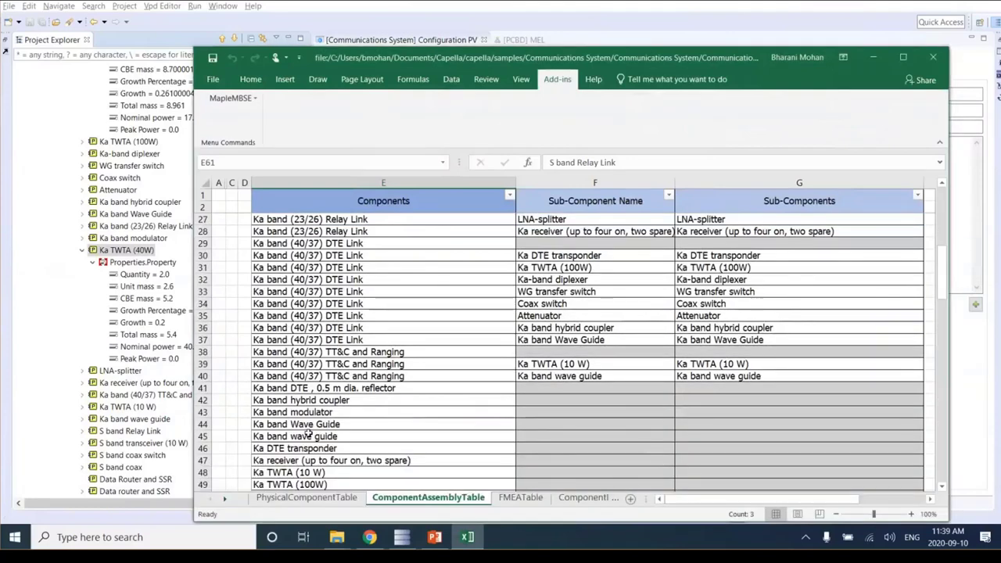
Check the Ka TWTA (40W) row in the PhysicalComponentTable sheet with the workbook window maximized.
left_click(297, 502)
scroll(380, 383, "down", 2)
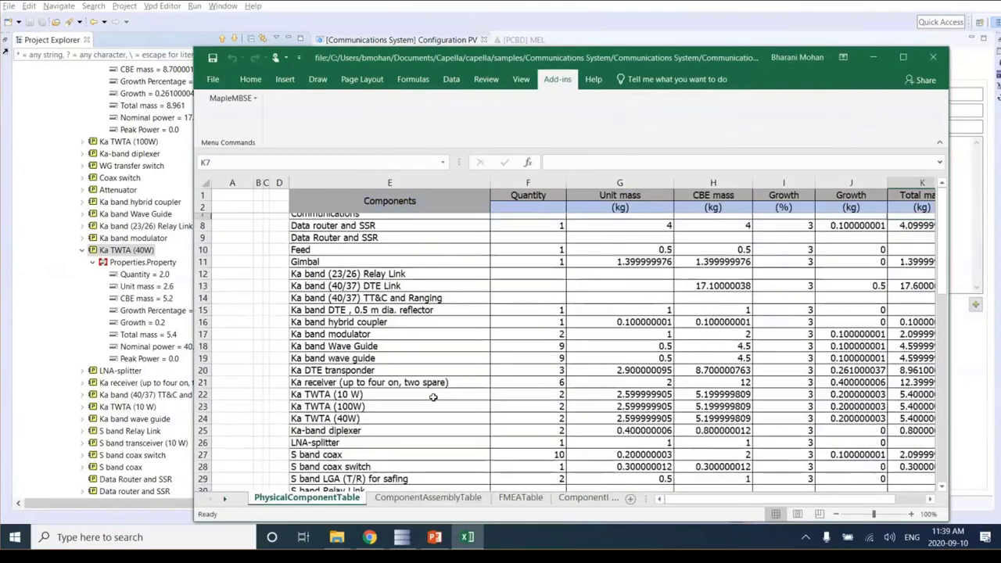
left_click(348, 400)
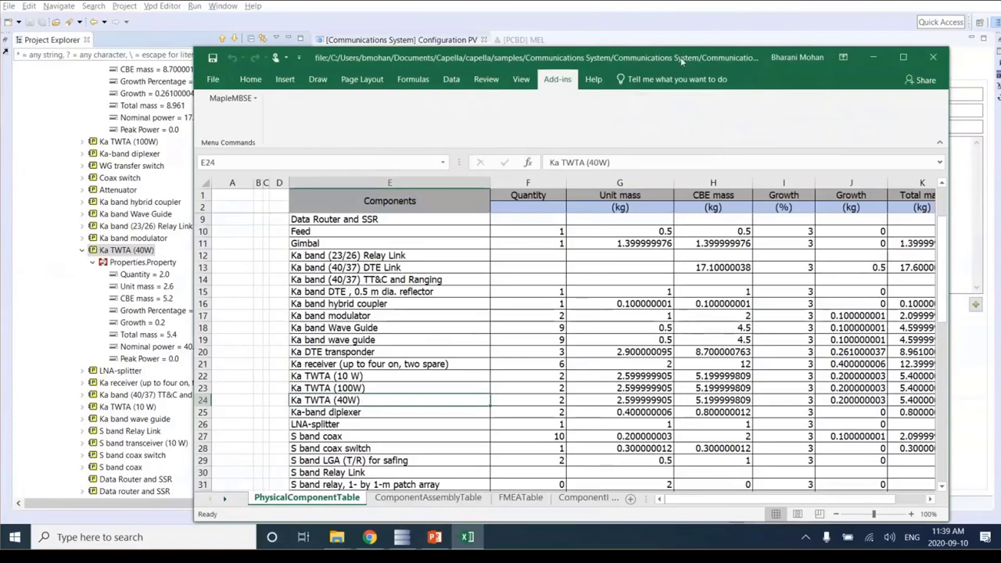
left_click_drag(679, 60, 678, 63)
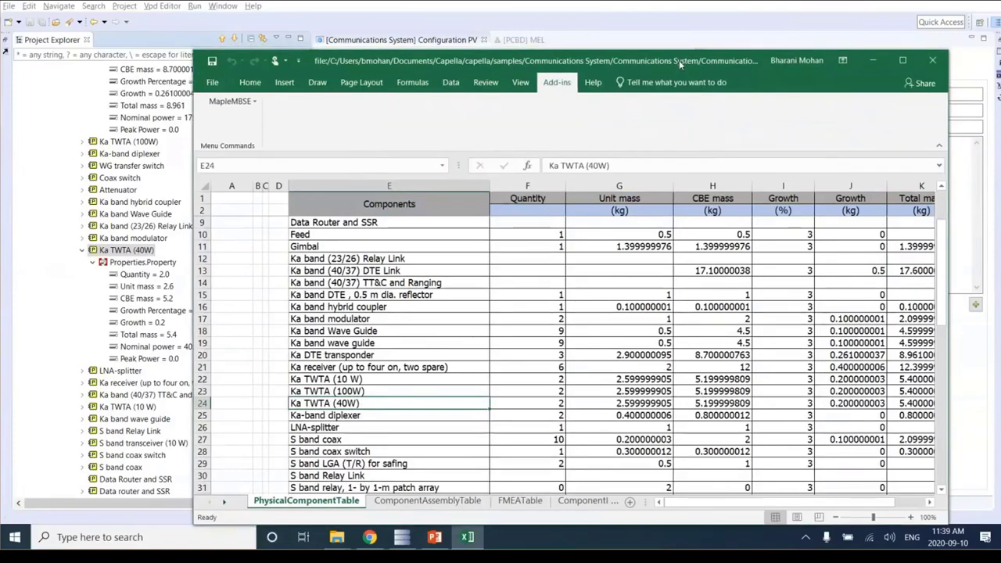
double_click(679, 60)
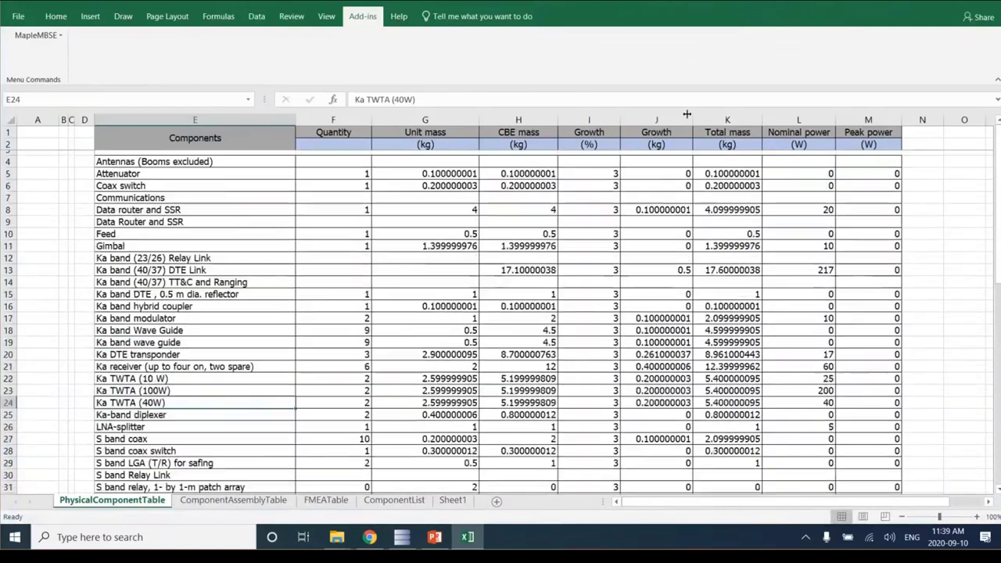
scroll(686, 115, "up", 2)
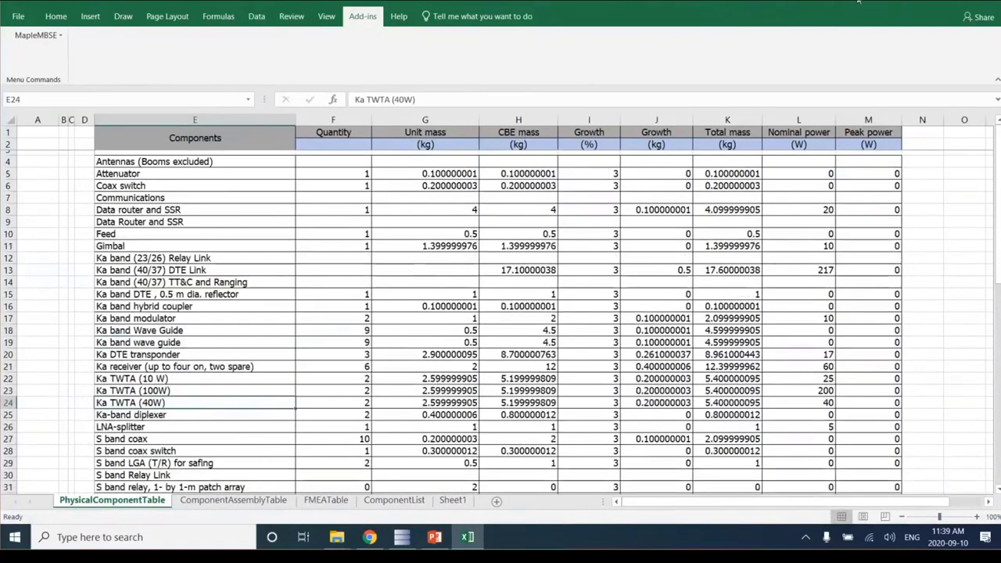
Switch to Capella, collapse the Ka band (40/37) DTE Link and Ka DTE transponder components, and show the MEL breakdown diagram.
left_click(407, 539)
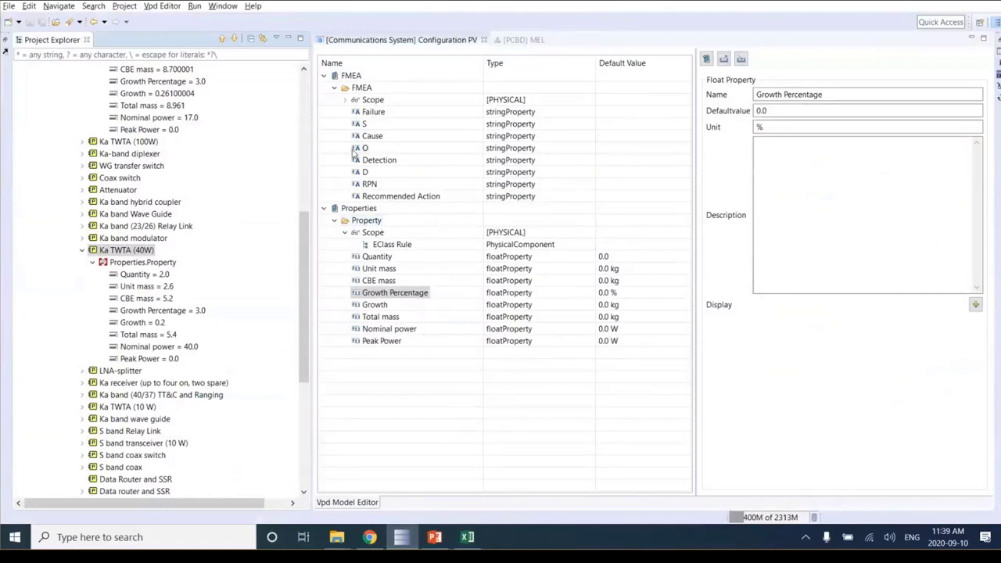
left_click(387, 257)
key("Left")
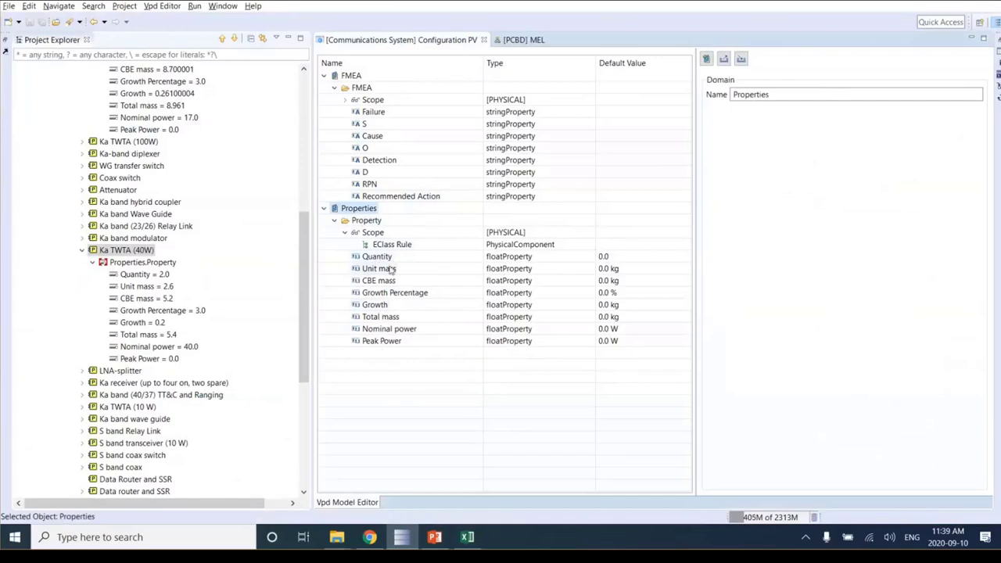
scroll(107, 117, "up", 3)
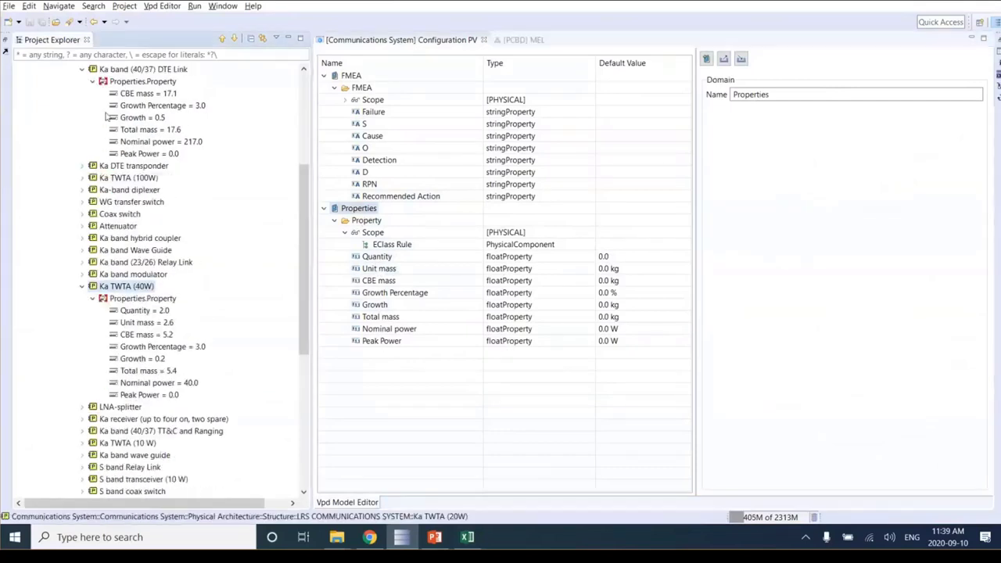
scroll(107, 117, "up", 2)
left_click(82, 142)
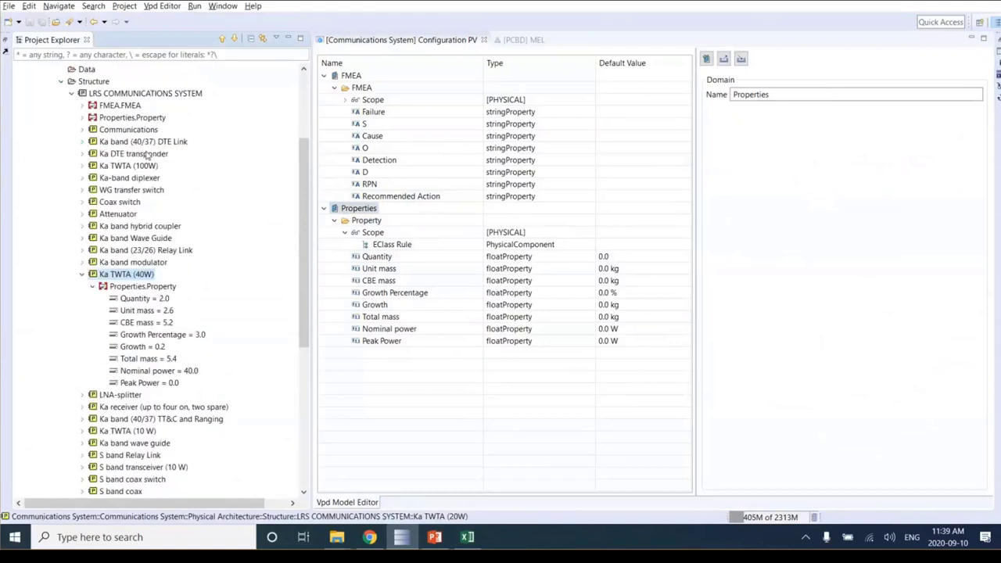
left_click(522, 39)
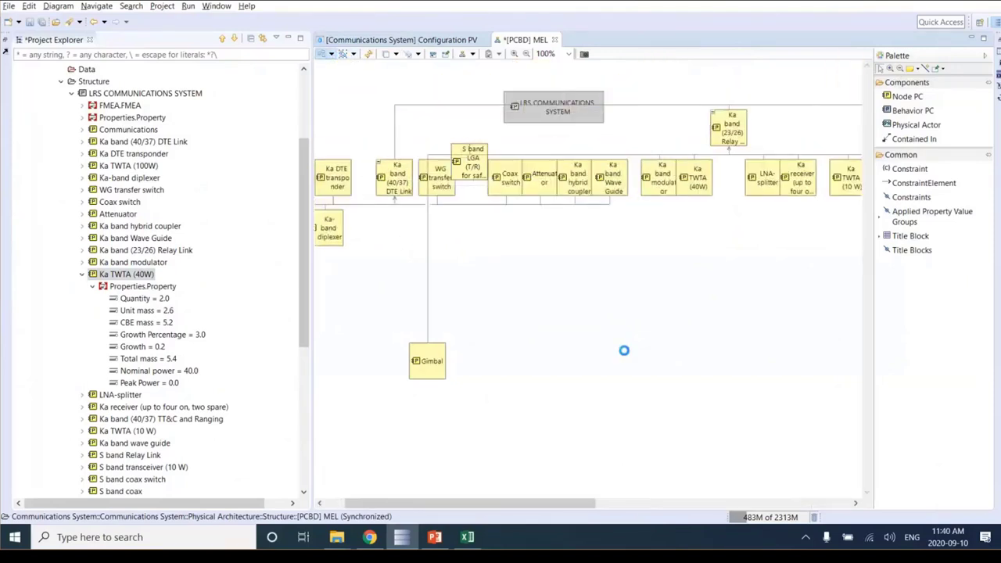
Move the LRS COMMUNICATIONS SYSTEM block to the diagram's upper edge and widen the Communications block to fit its name on one line.
left_click_drag(558, 101, 535, 71)
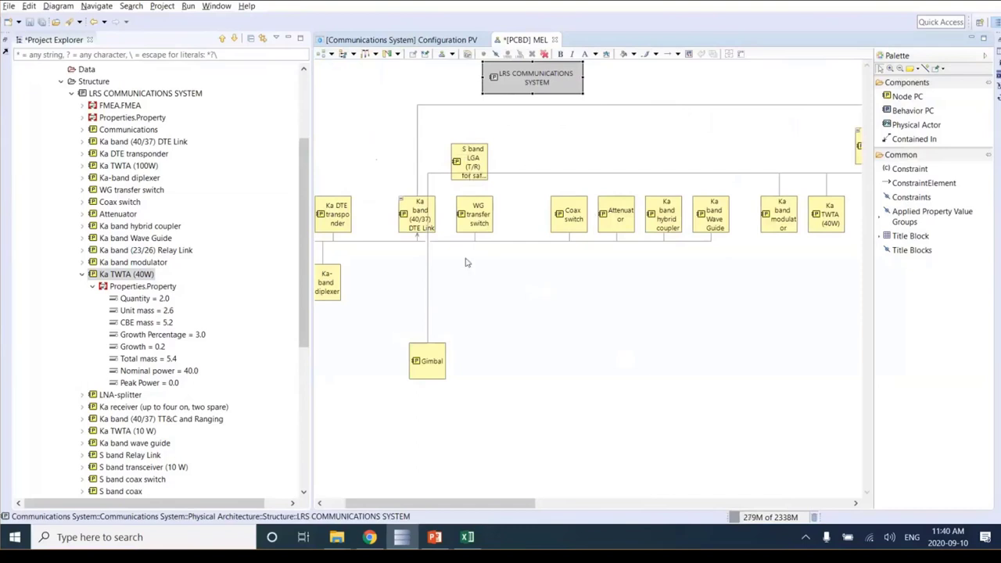
left_click_drag(451, 503, 678, 502)
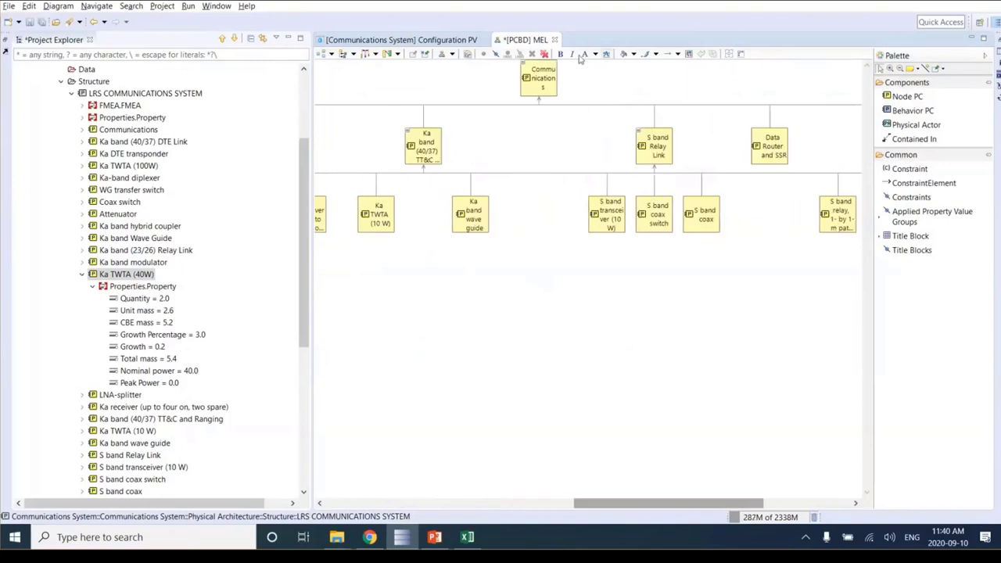
left_click(552, 82)
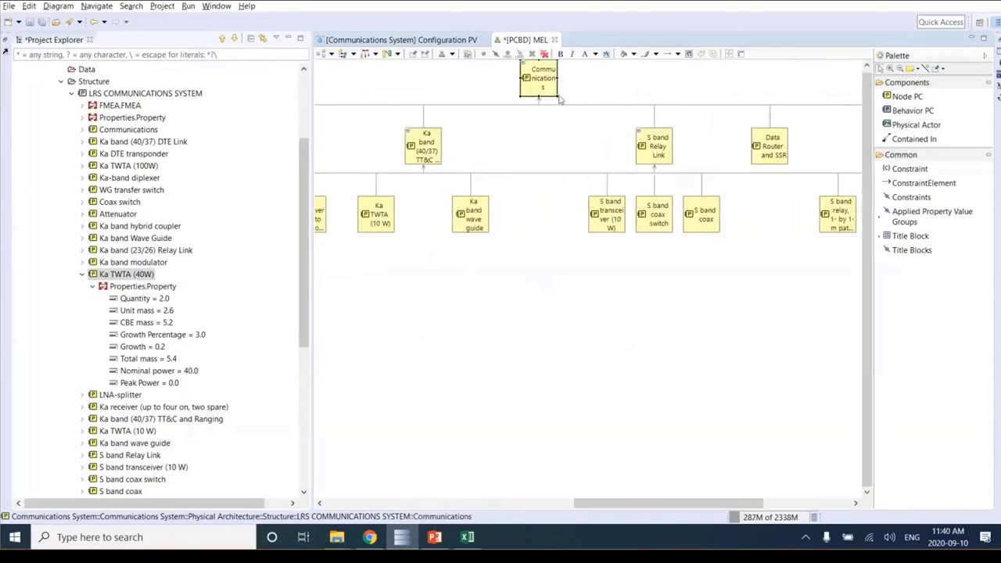
left_click_drag(558, 96, 616, 88)
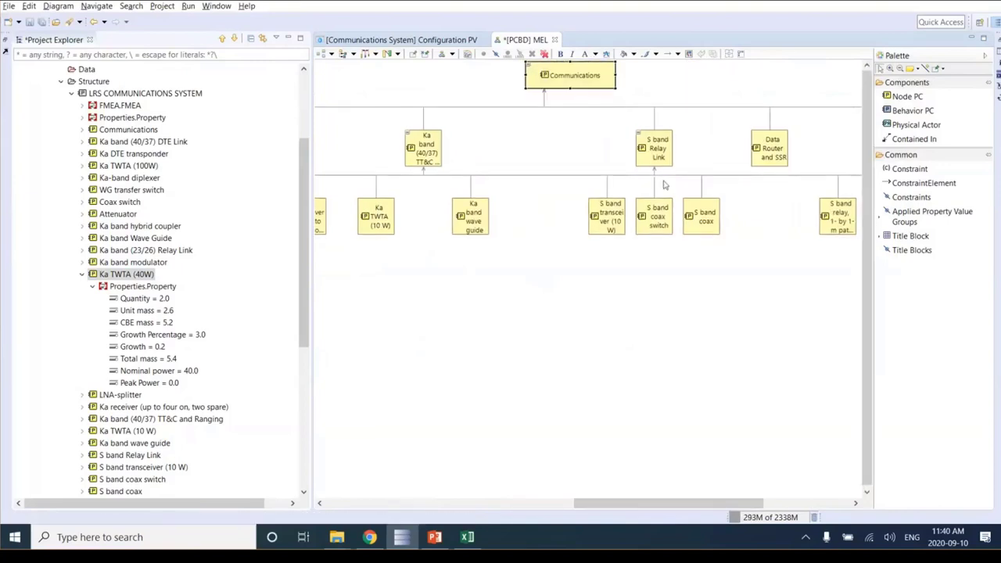
Examine the property values of the Ka band hybrid coupler in the MEL diagram.
left_click_drag(654, 502, 473, 504)
left_click(507, 216)
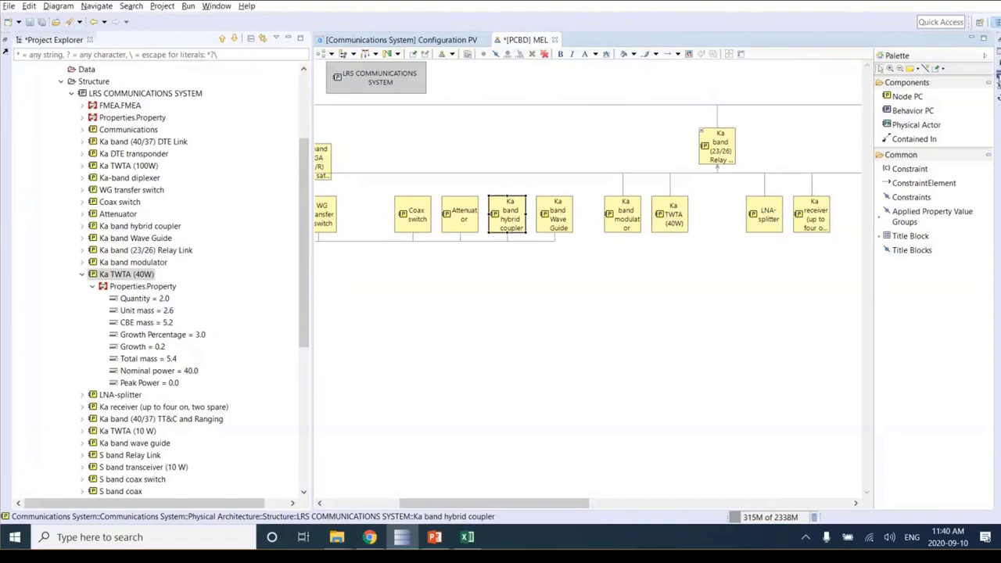
left_click(997, 76)
scroll(867, 163, "down", 3)
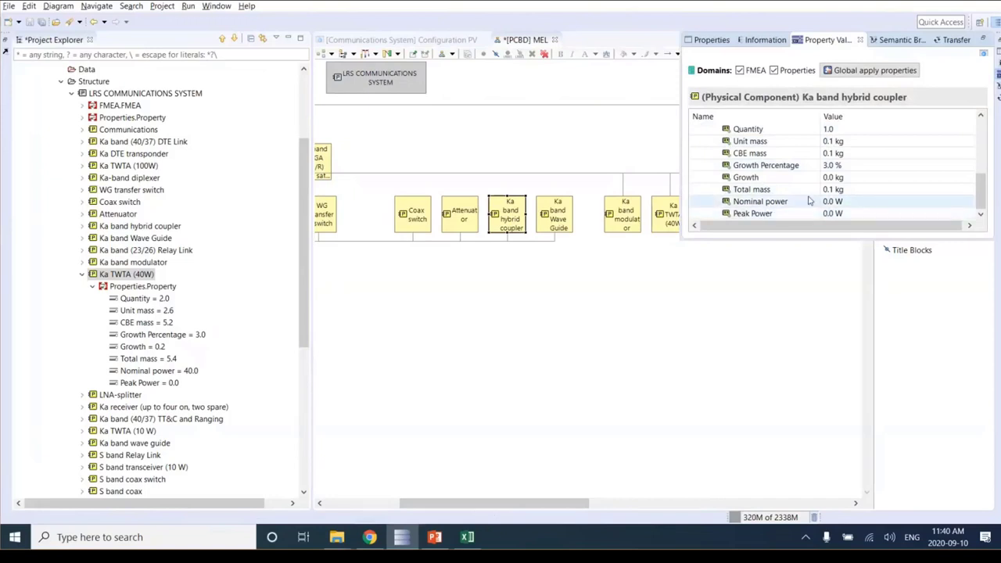
Switch to Excel and look through the physical components offered for cell E5 of the FMEATable sheet.
left_click(468, 537)
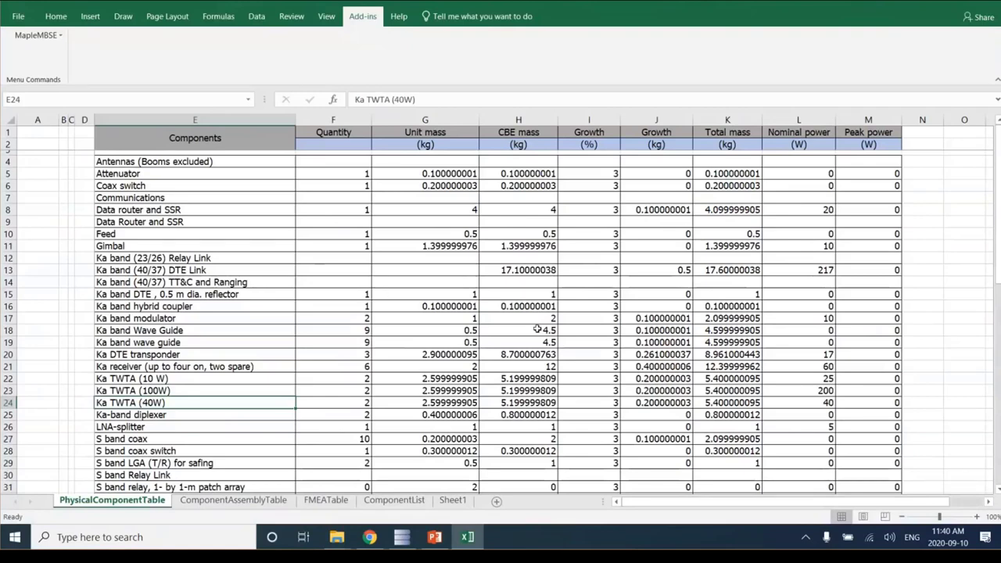
left_click(326, 508)
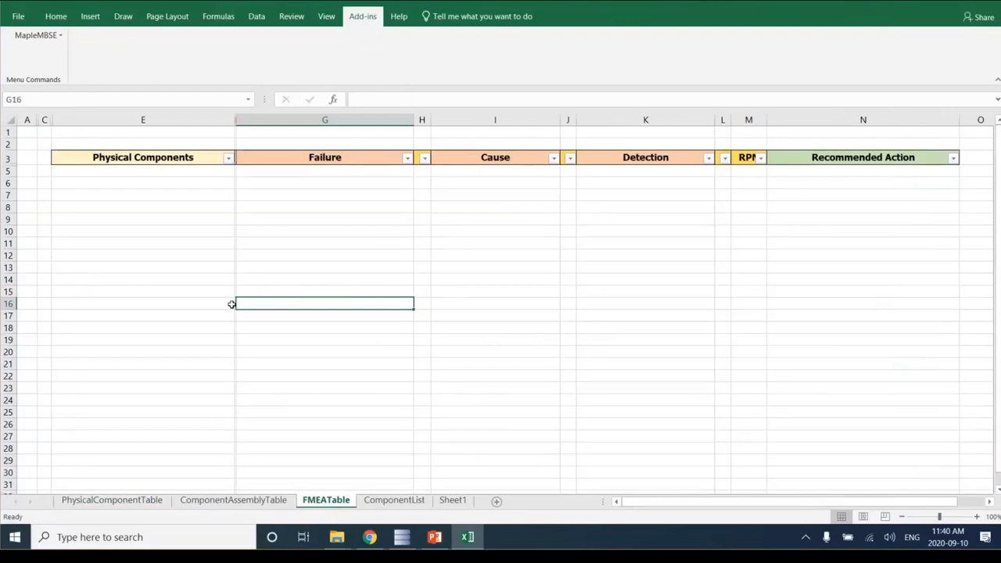
left_click(208, 172)
left_click(241, 173)
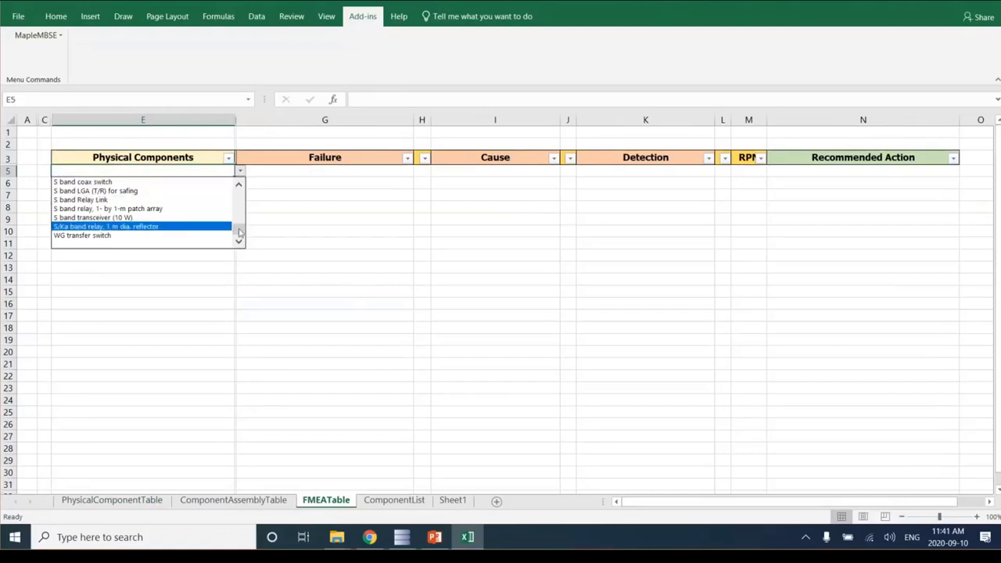
left_click_drag(239, 233, 240, 195)
key("Escape")
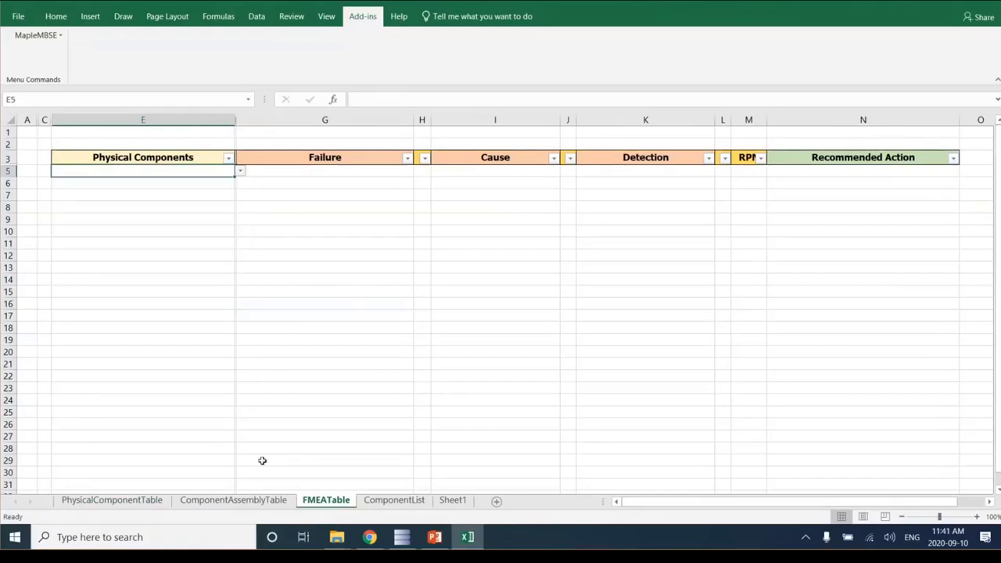
Review the component entries in the PhysicalComponentTable, ComponentAssemblyTable and ComponentList sheets.
left_click(157, 500)
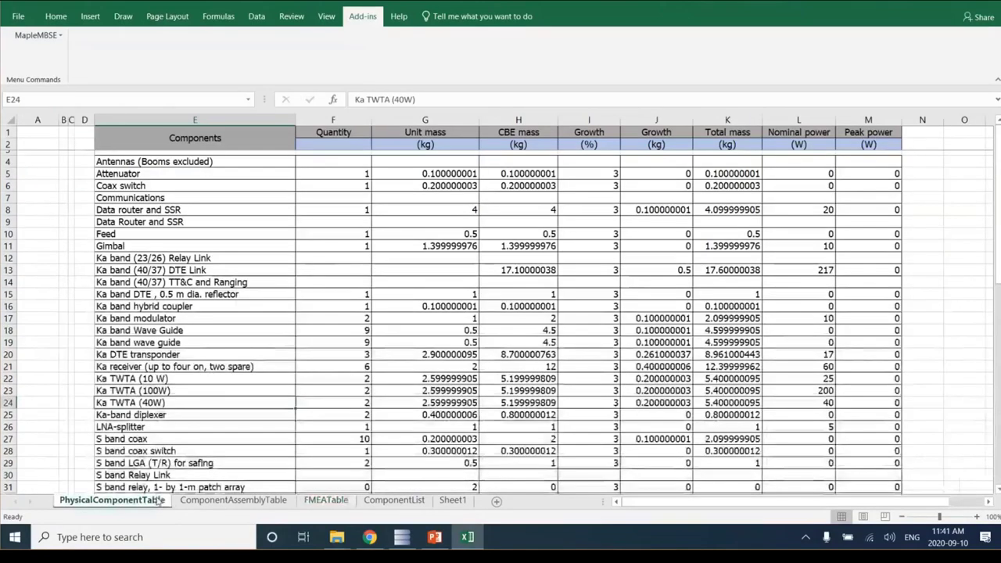
left_click(234, 500)
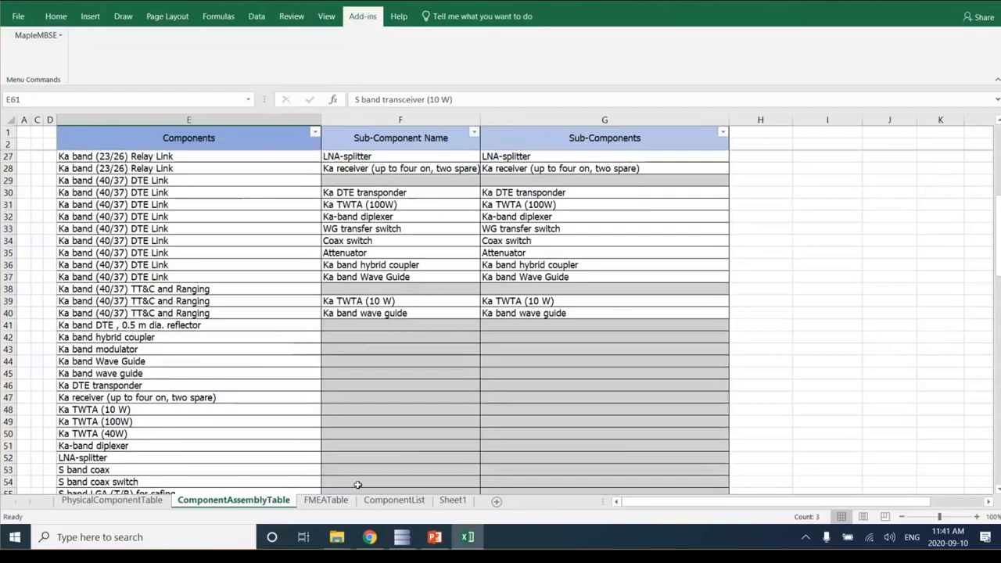
left_click(394, 500)
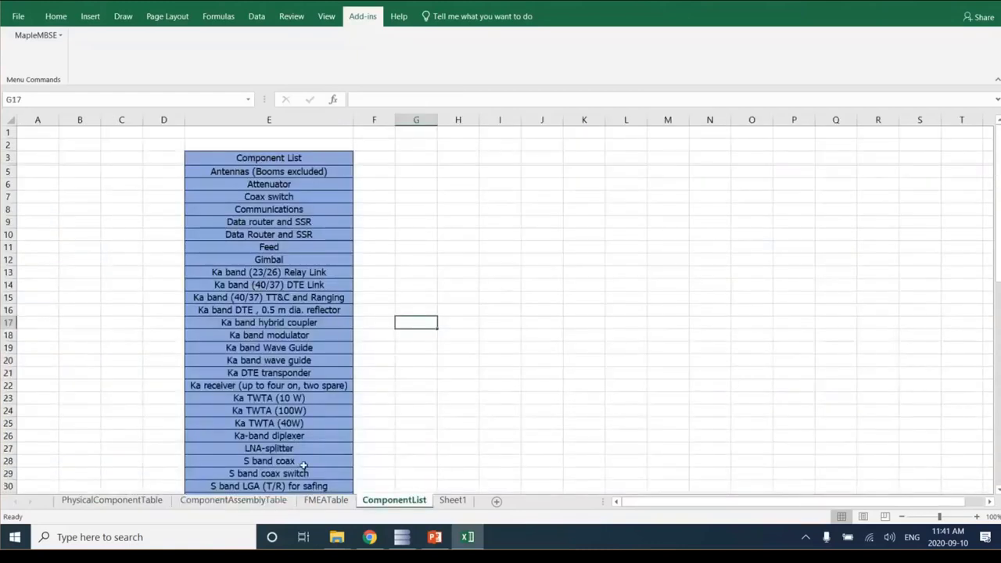
Set the physical component in cell E5 of the FMEATable sheet to Ka DTE transponder.
left_click(326, 500)
left_click(161, 174)
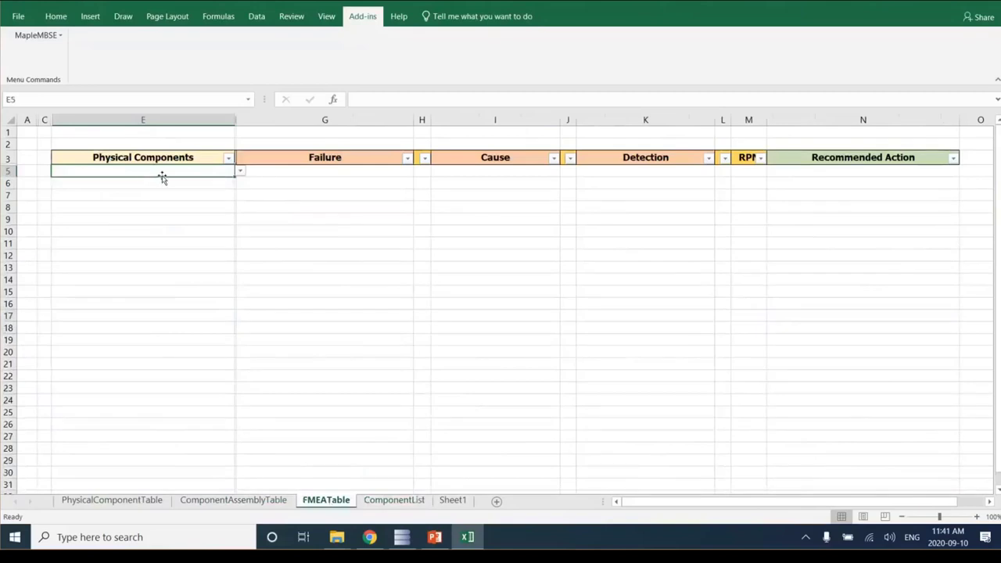
left_click(242, 173)
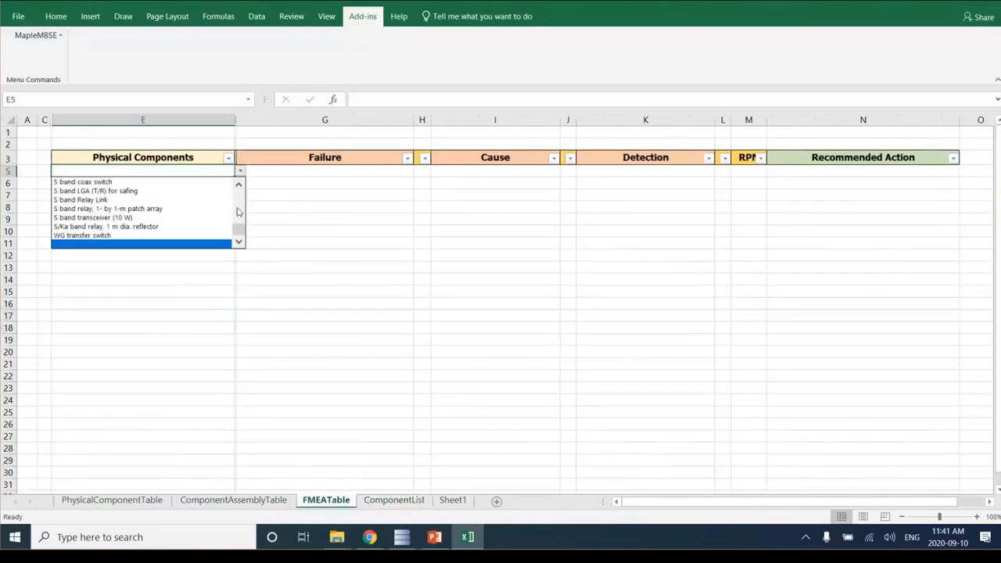
left_click_drag(238, 239, 239, 215)
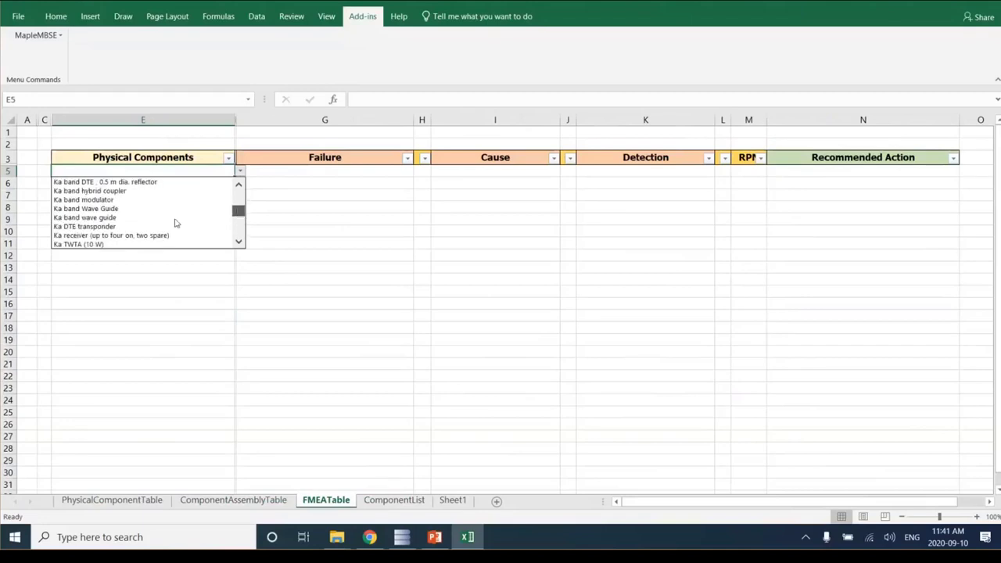
left_click(112, 228)
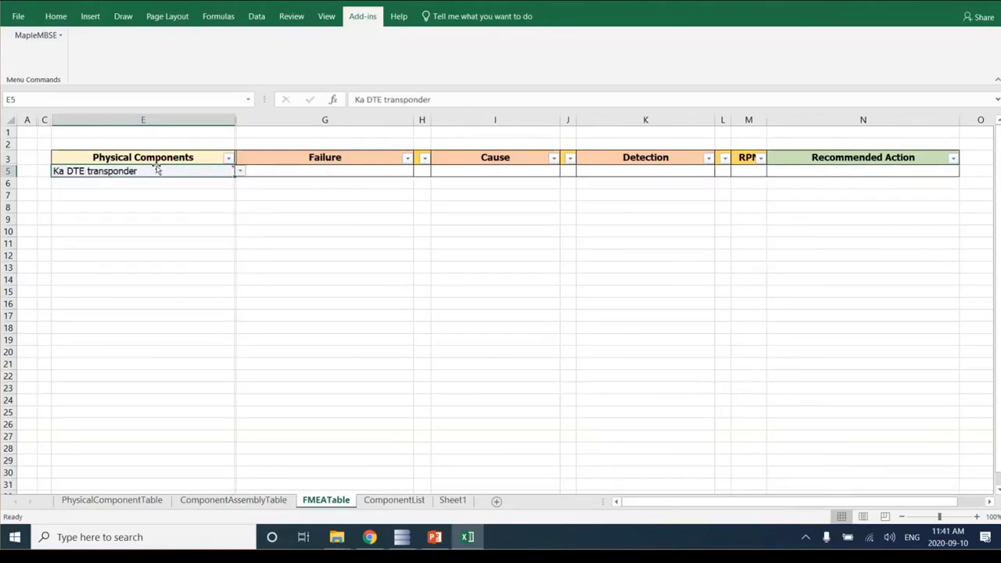
Enter "Ka DTE Transponder failure" as the failure in cell G5.
left_click(284, 171)
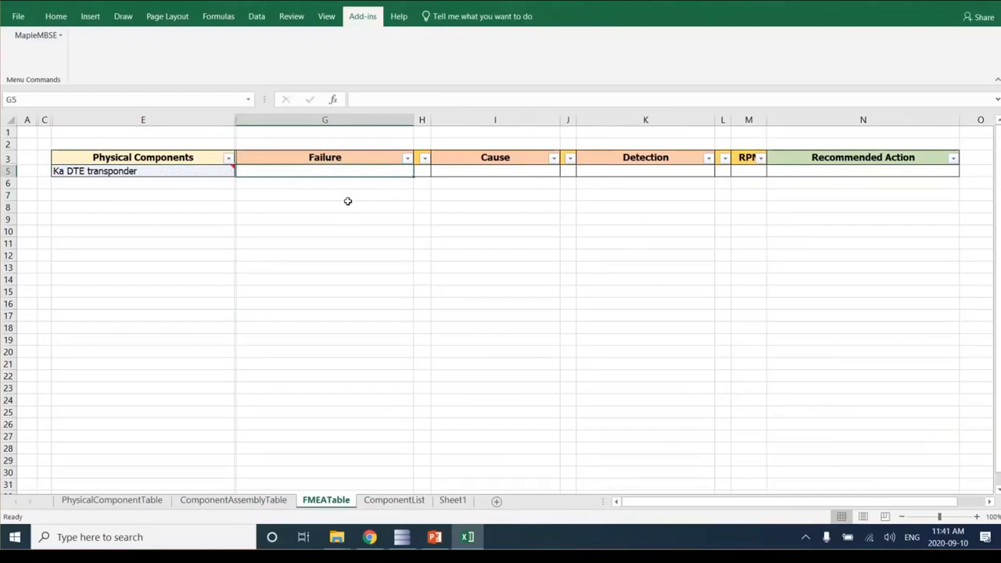
type("Ka")
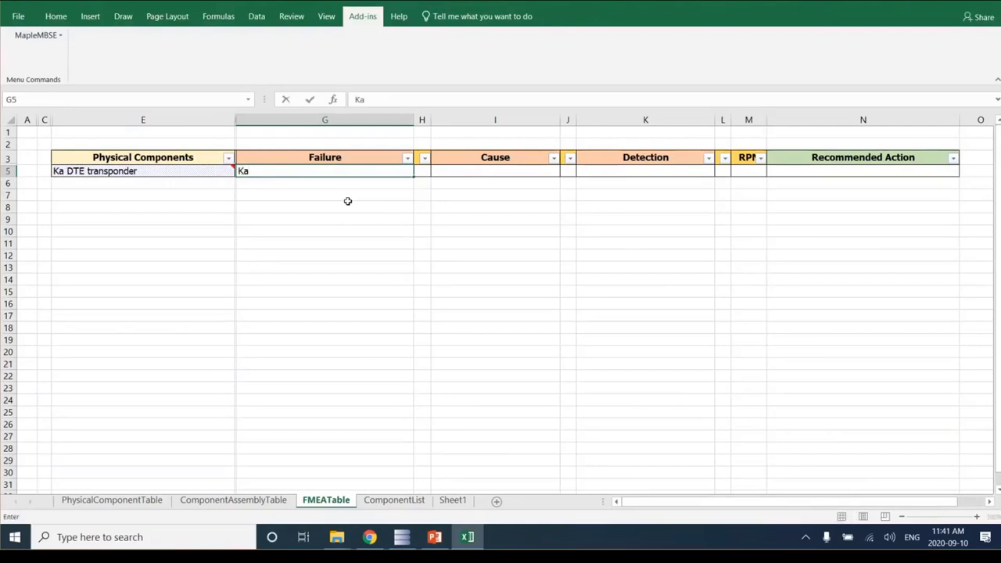
type(" DTE Trans")
type("nder ")
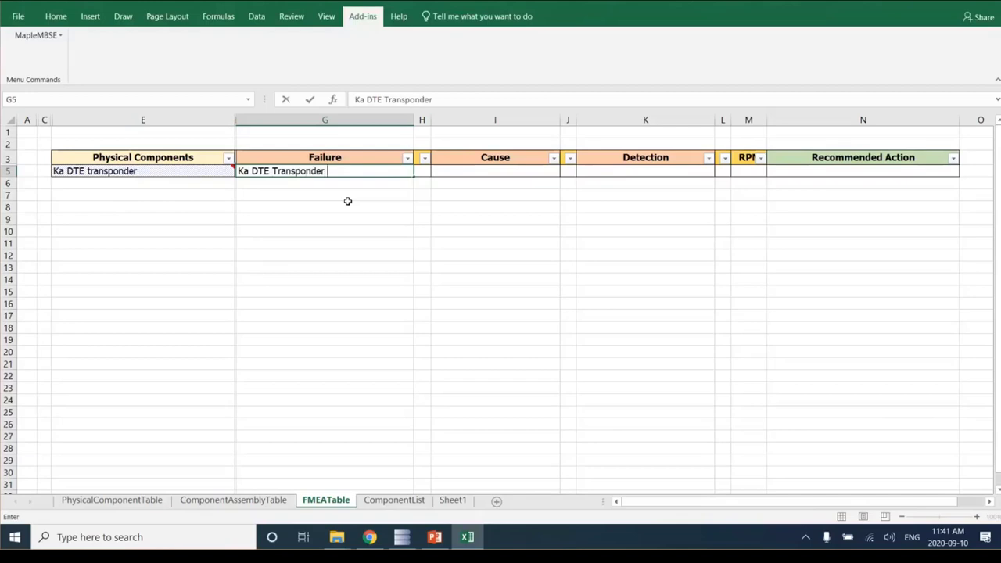
type("failyur")
key("BackSpace")
key("BackSpace")
key("BackSpace")
type("ure")
key("Tab")
Widen the narrow rating columns H, J and L so their S, O and D headers can be read.
left_click_drag(430, 118, 445, 119)
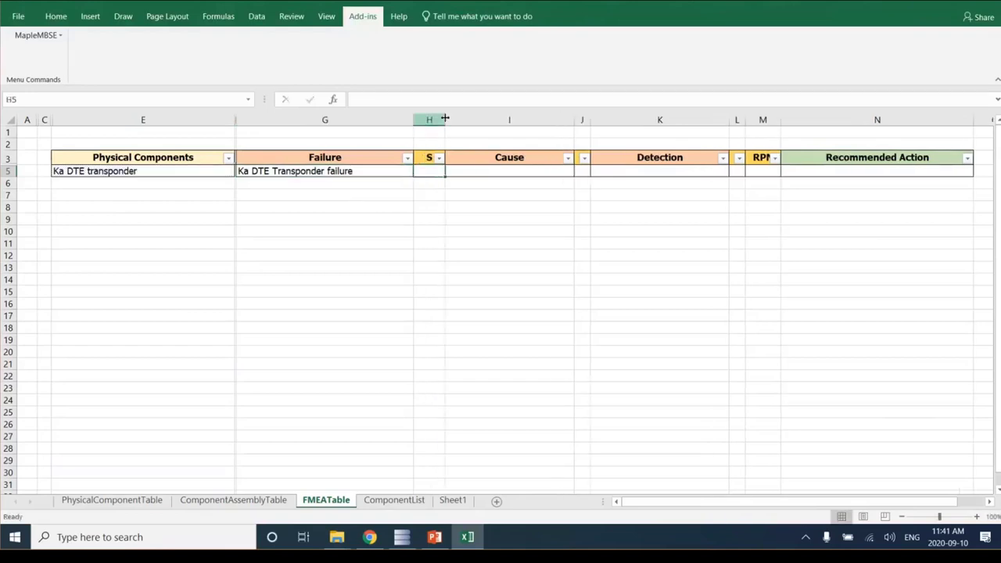
left_click_drag(590, 118, 607, 119)
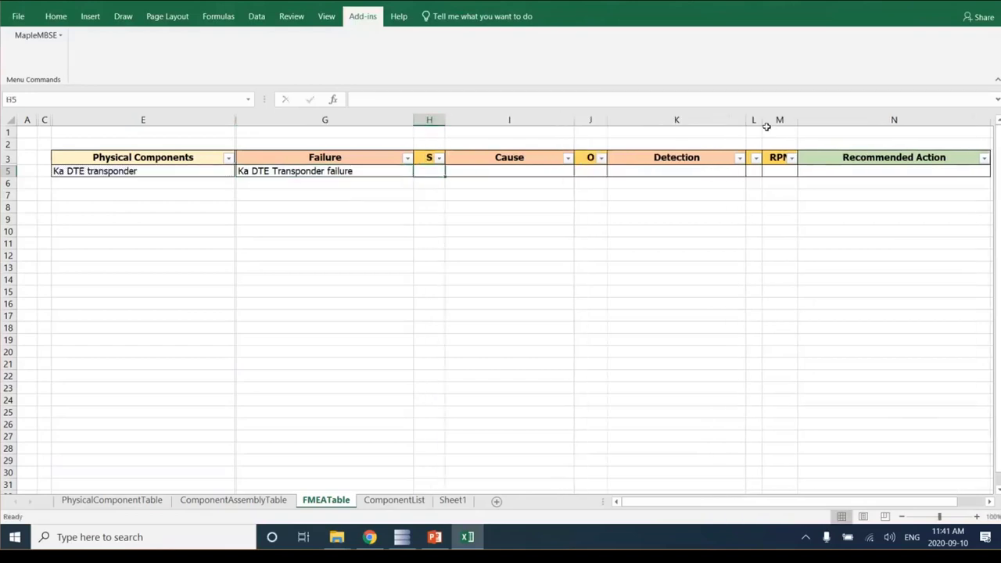
double_click(762, 120)
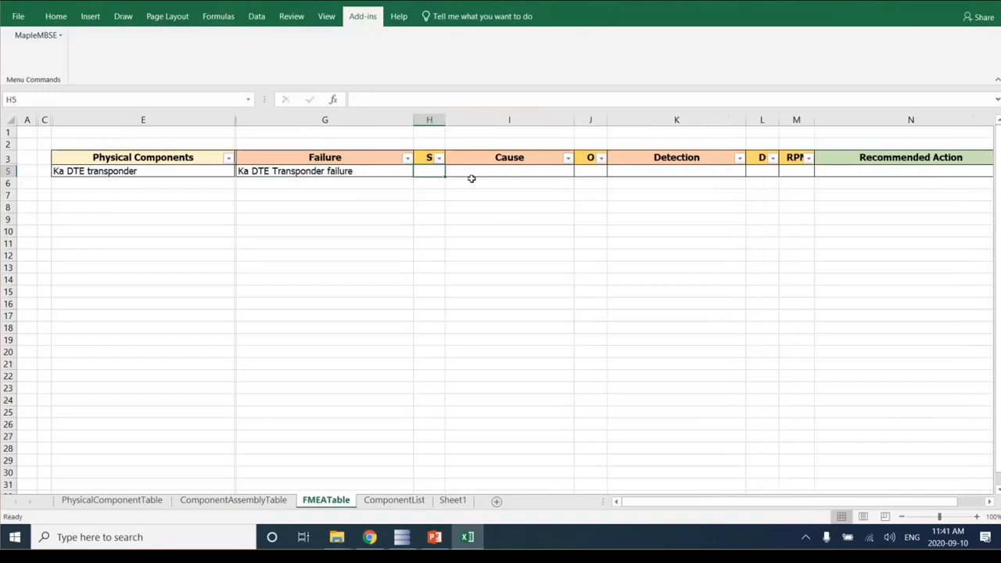
Extend the failure text in cell G5 to "Ka DTE Transponder failure/Total loss of information reaching the G&C tools".
left_click(379, 170)
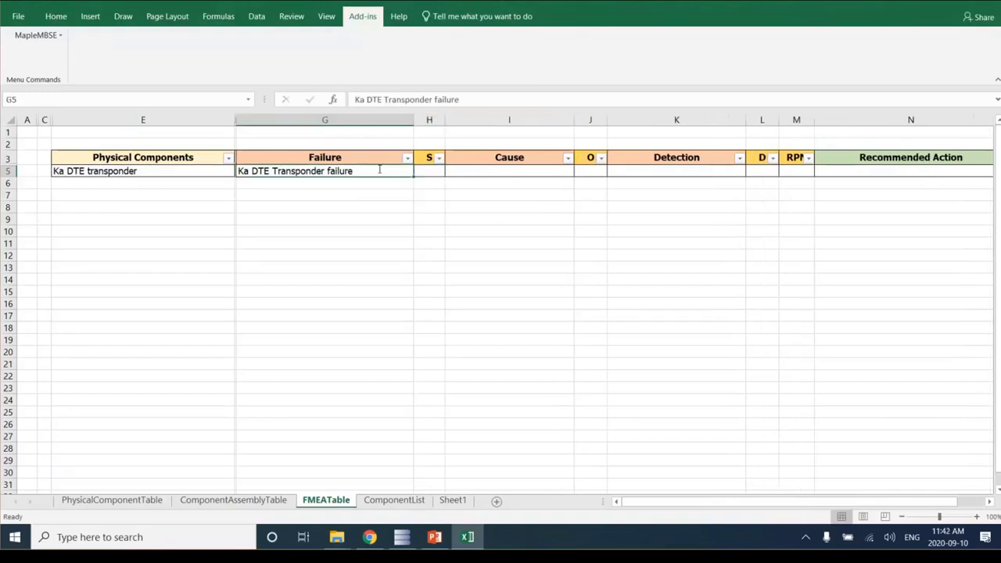
double_click(379, 170)
type("/")
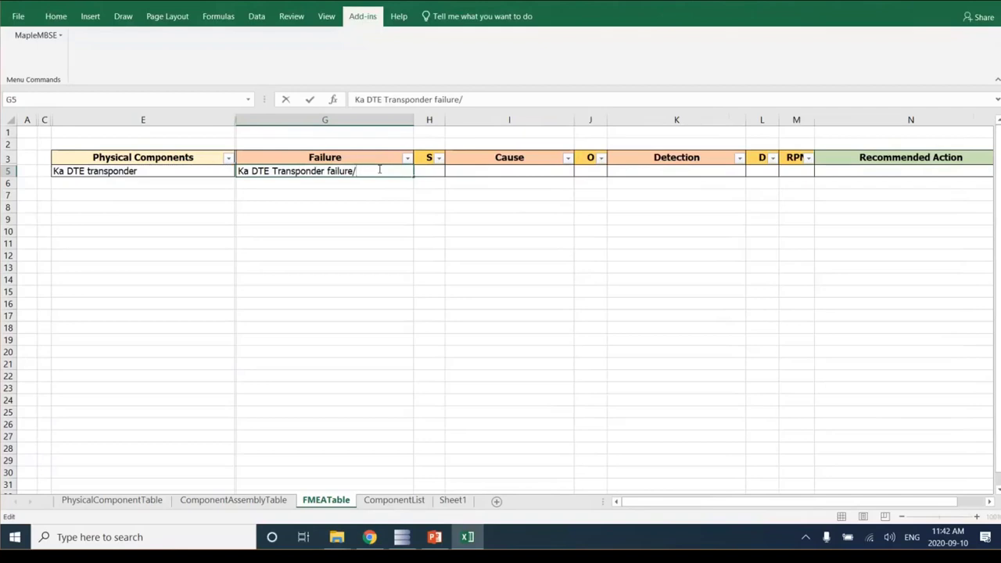
type("Total l")
type("oss of")
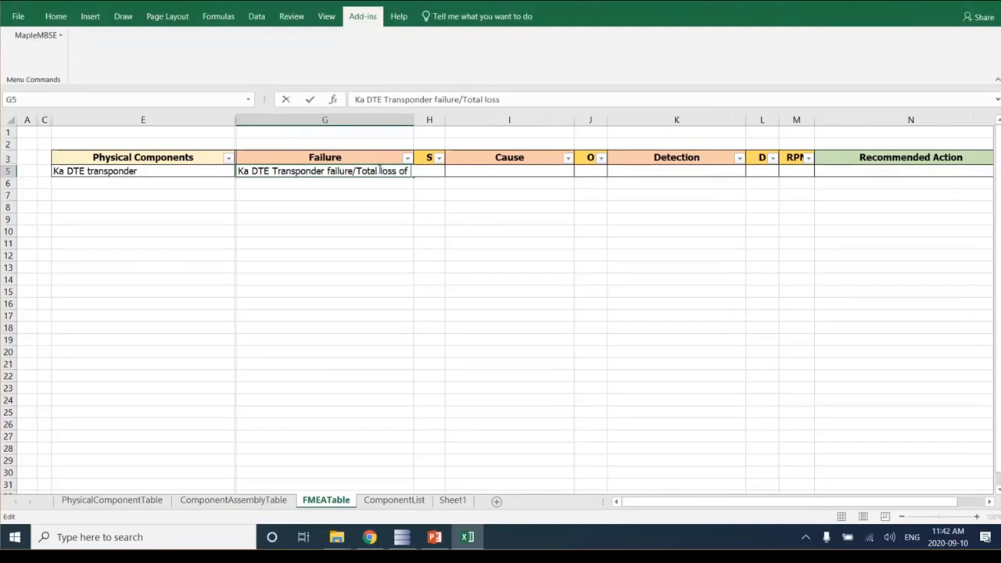
type(" information")
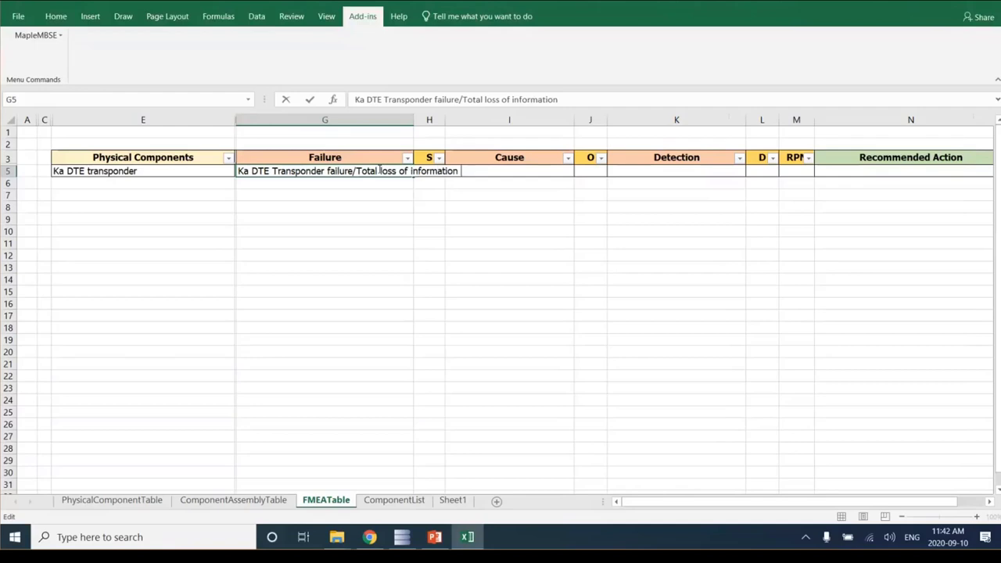
type(" reaching the G&C ")
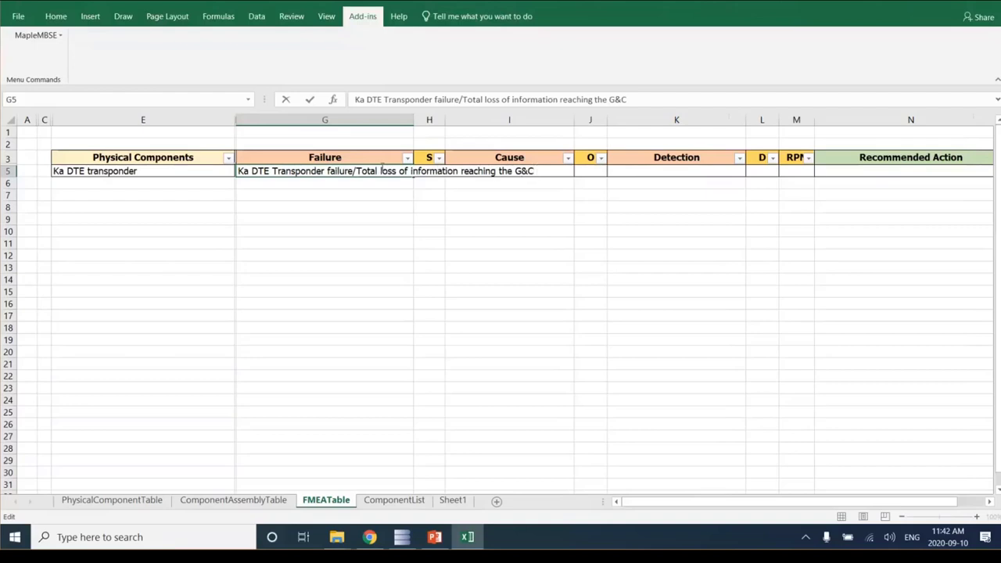
type("tools")
key("Return")
Turn on text wrapping for the whole Failure column G.
left_click(382, 169)
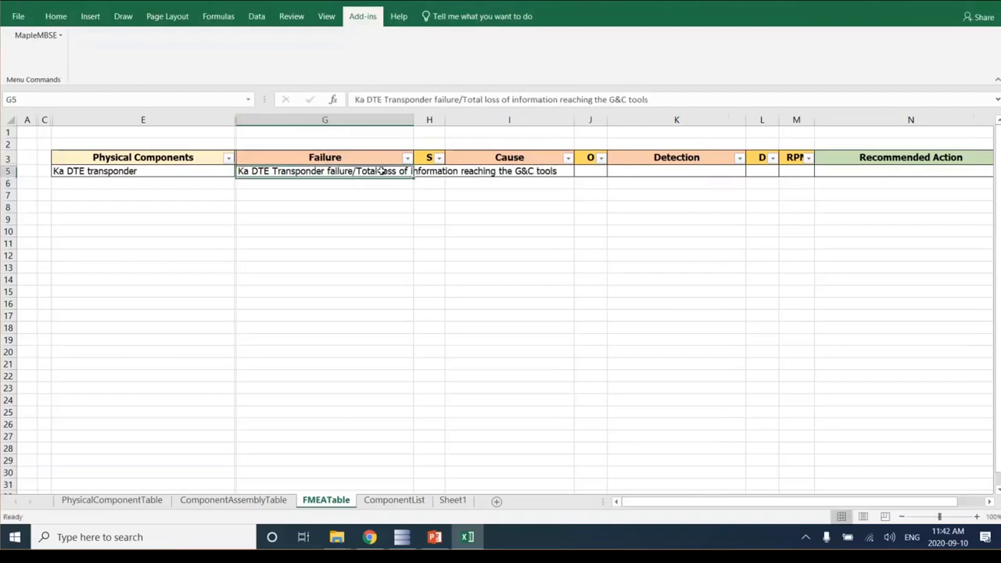
left_click(364, 121)
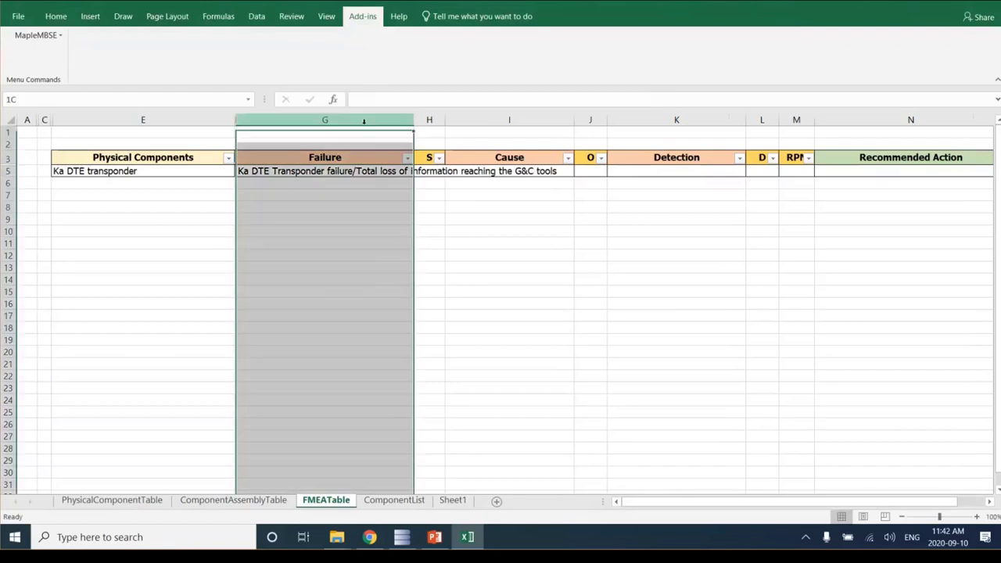
left_click(55, 15)
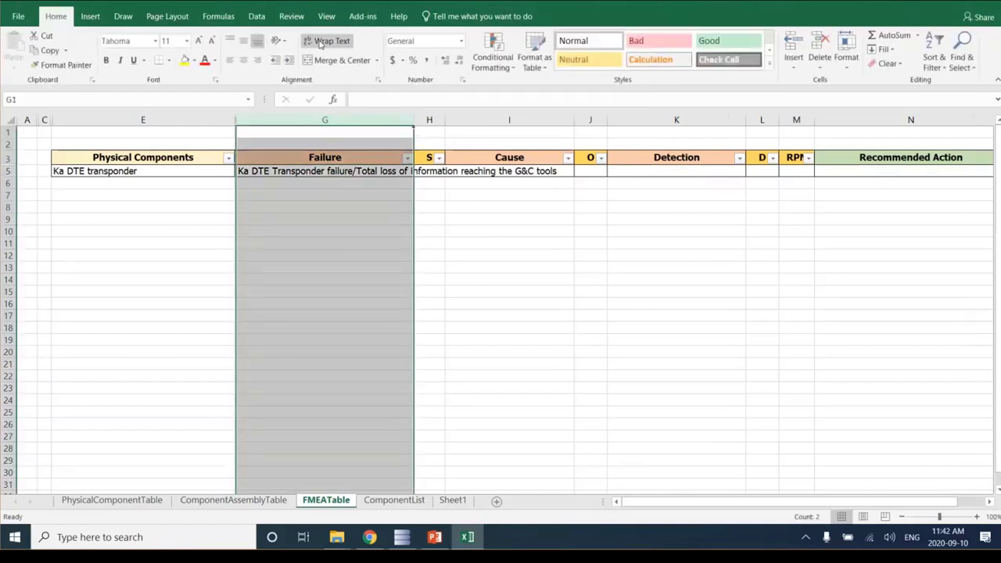
left_click(321, 43)
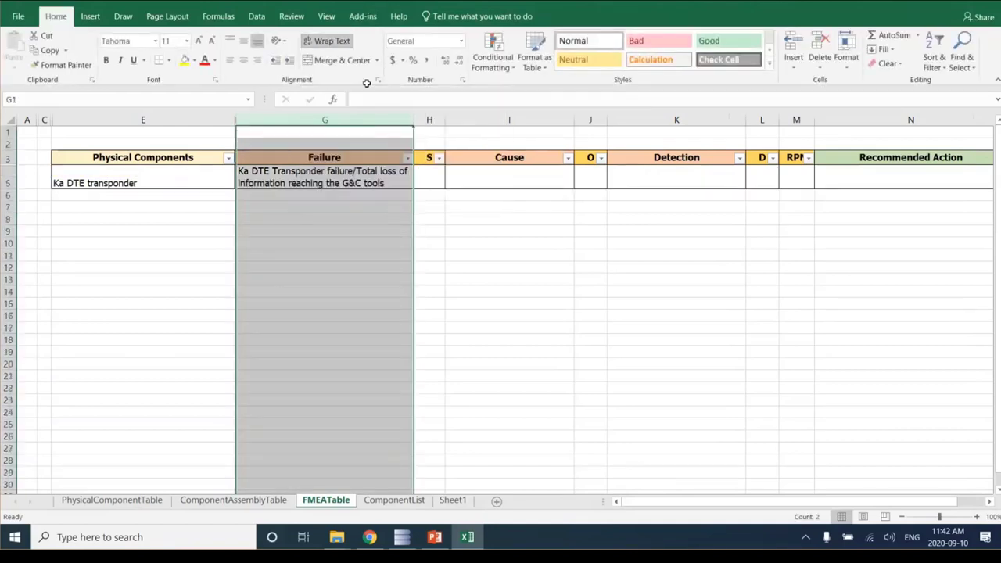
Set the S rating of the Ka DTE transponder failure in cell H5 to 9.
left_click(420, 175)
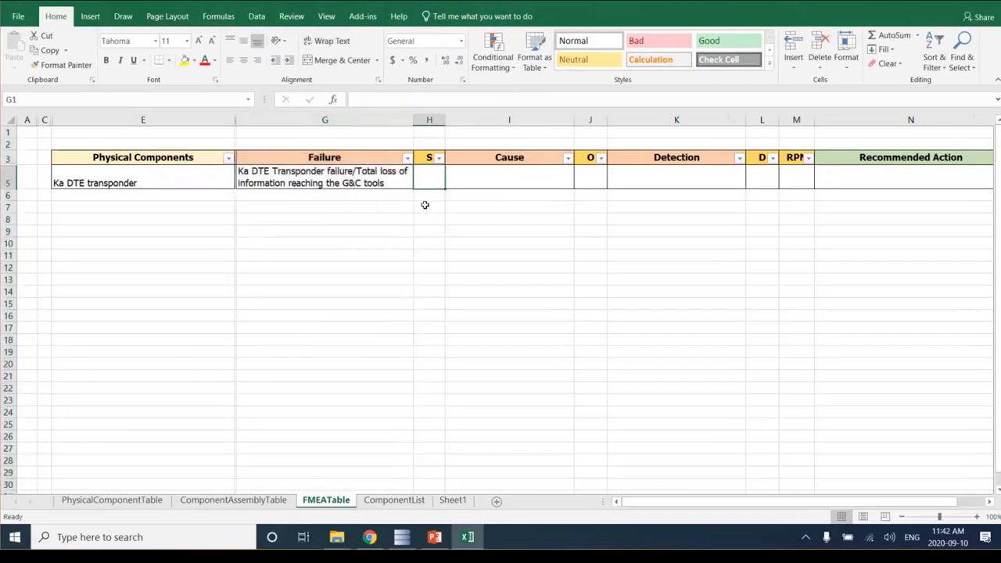
type("9")
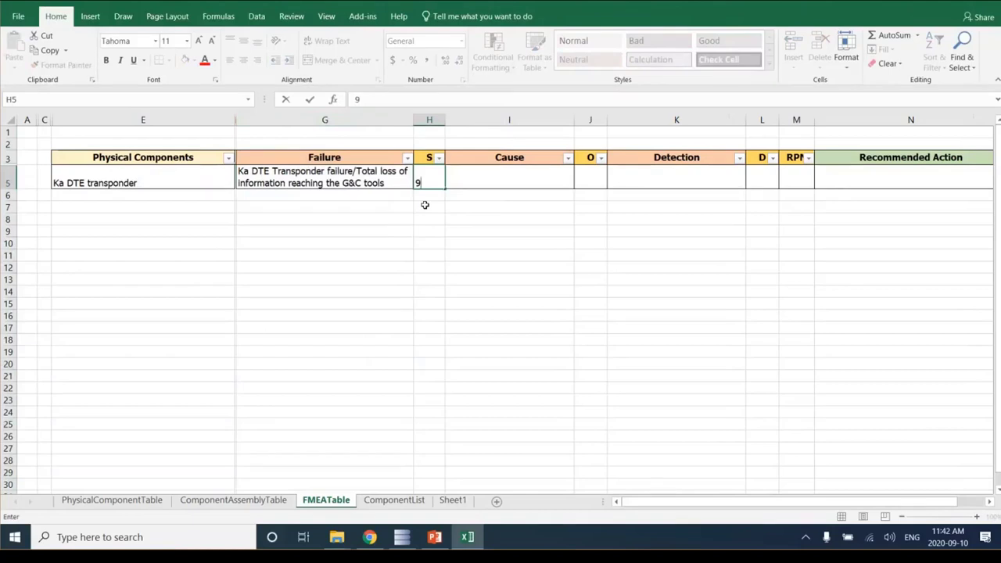
key("Tab")
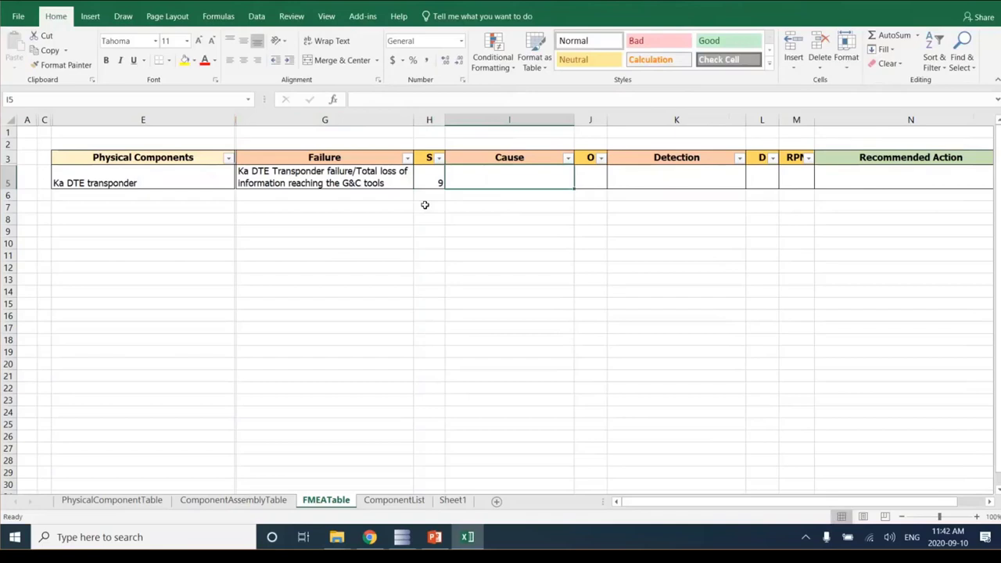
Enter "due to electrical fault" as the cause in cell I5 and set the O rating in J5 to 5.
type("due to elec")
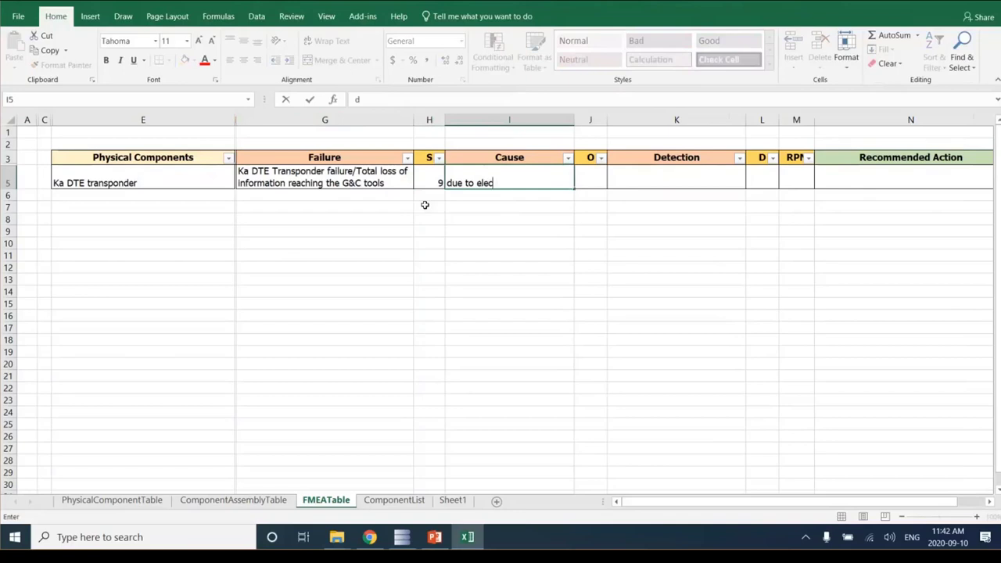
type("trical fau")
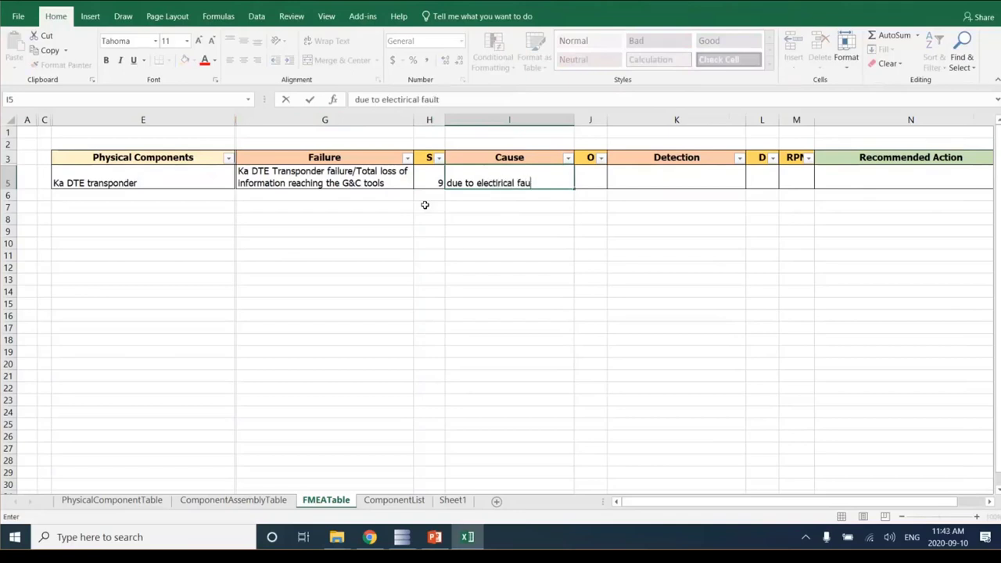
type("lt")
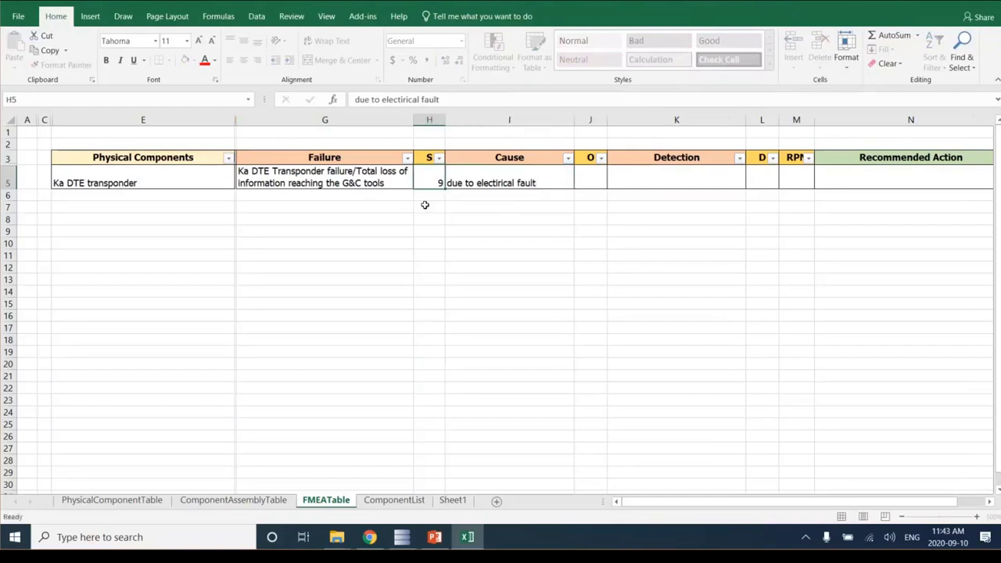
key("ctrl+Return")
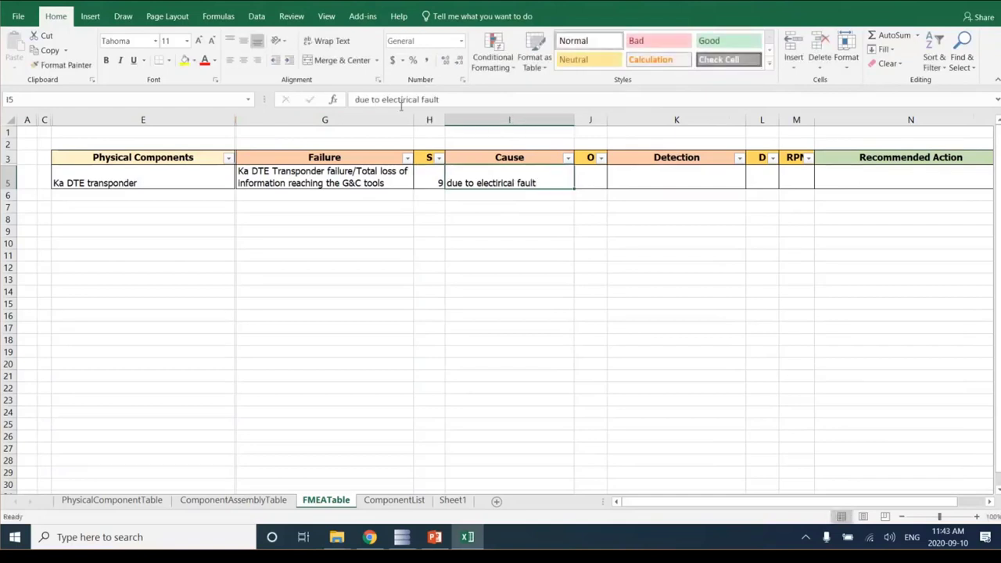
left_click(405, 100)
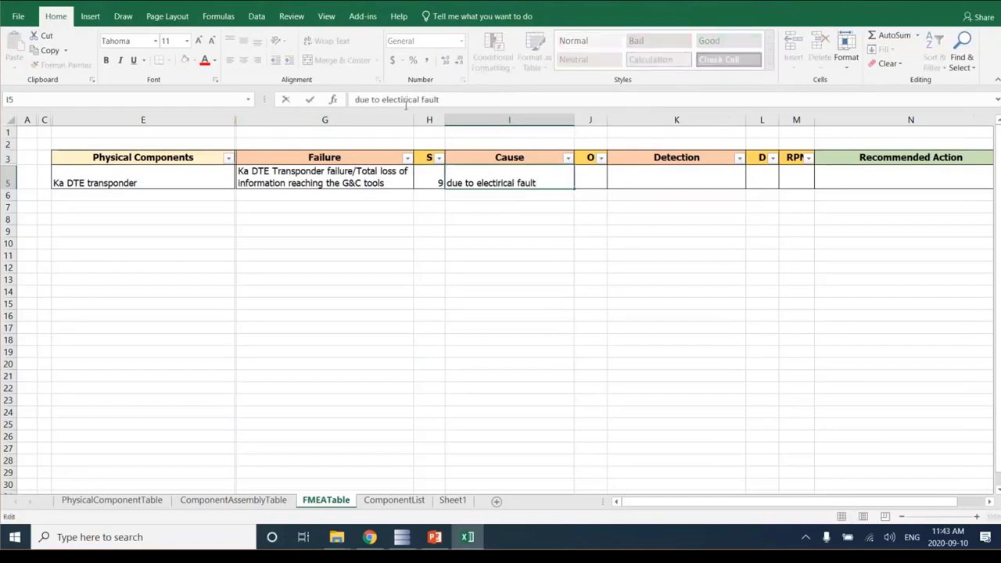
left_click(590, 184)
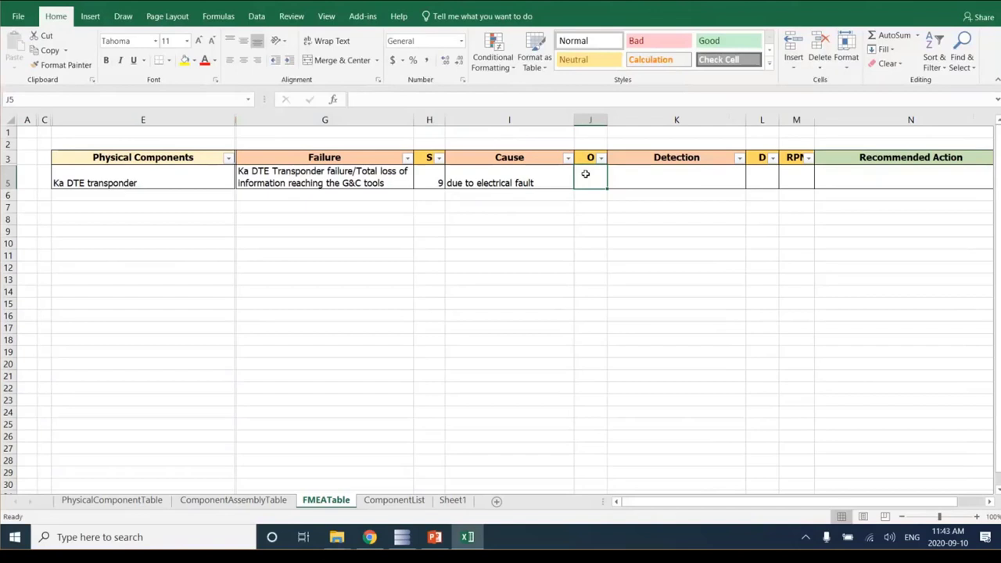
type("5")
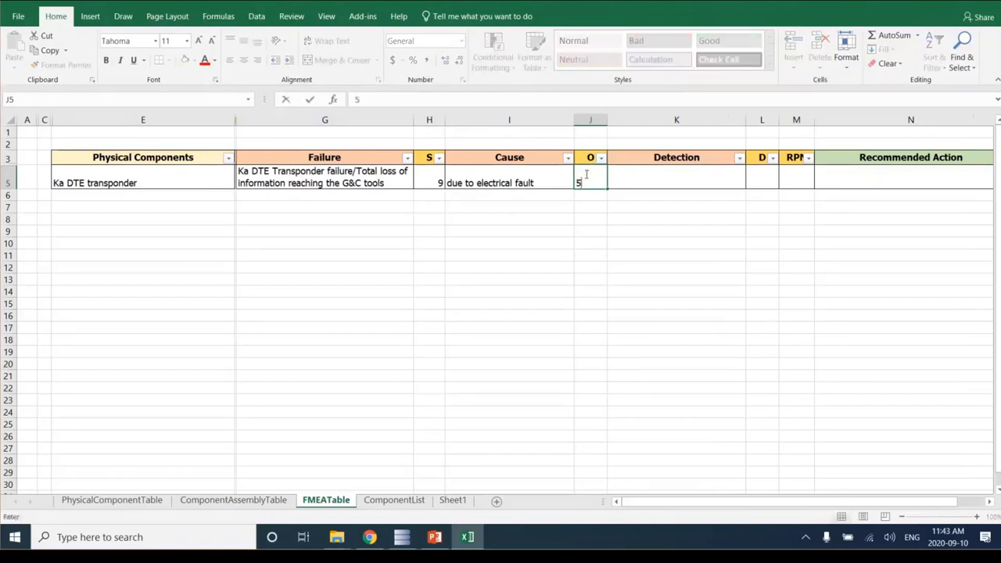
Enter "information is not received by the G&C" as the detection in cell K5 and wrap the text in column K.
left_click(662, 173)
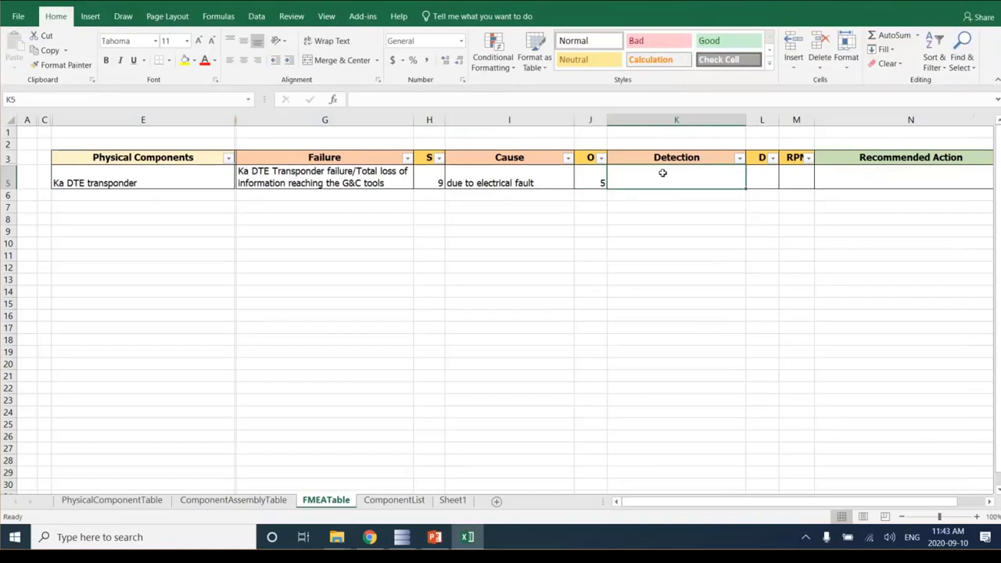
type("ino")
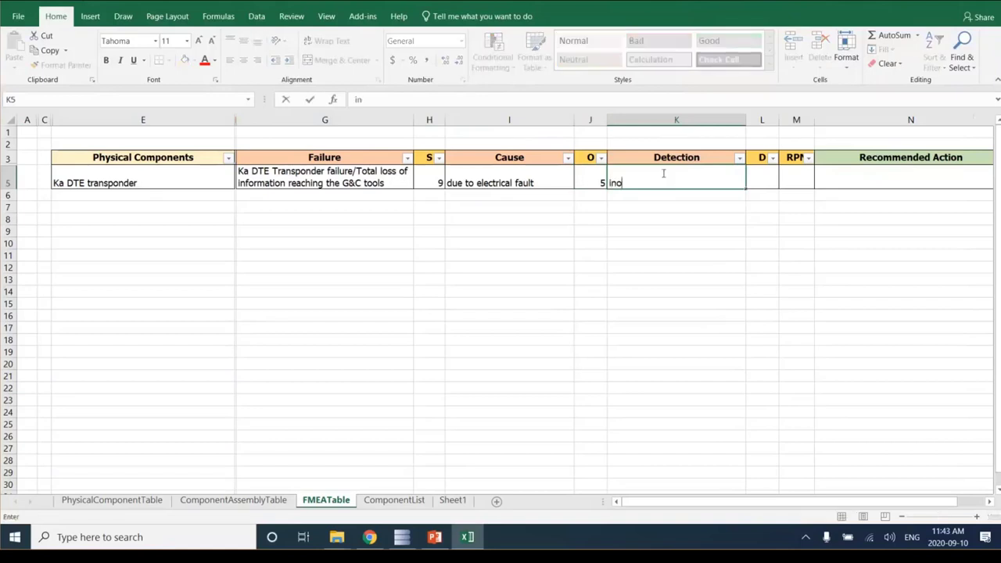
key("BackSpace")
type("formation is ")
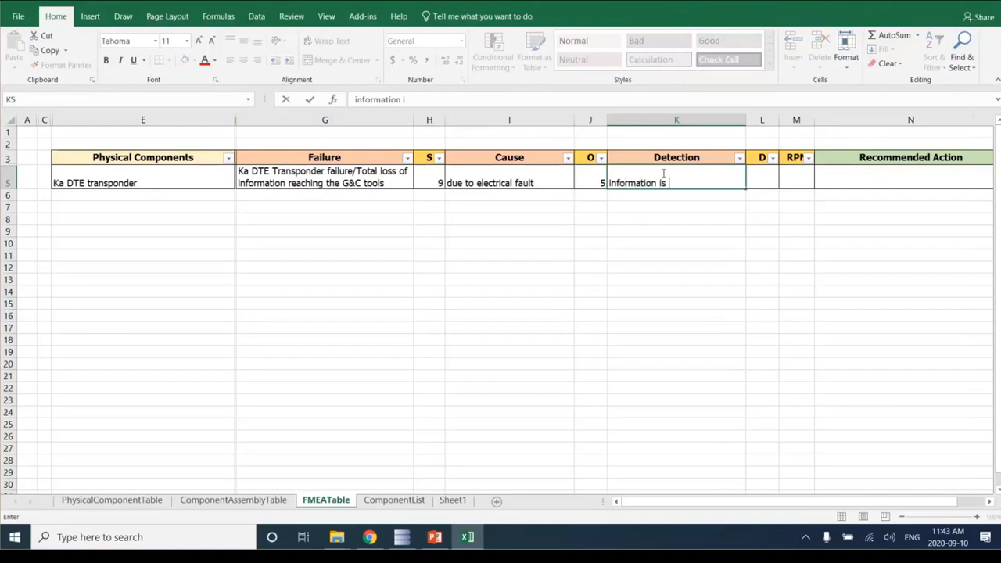
type("not received")
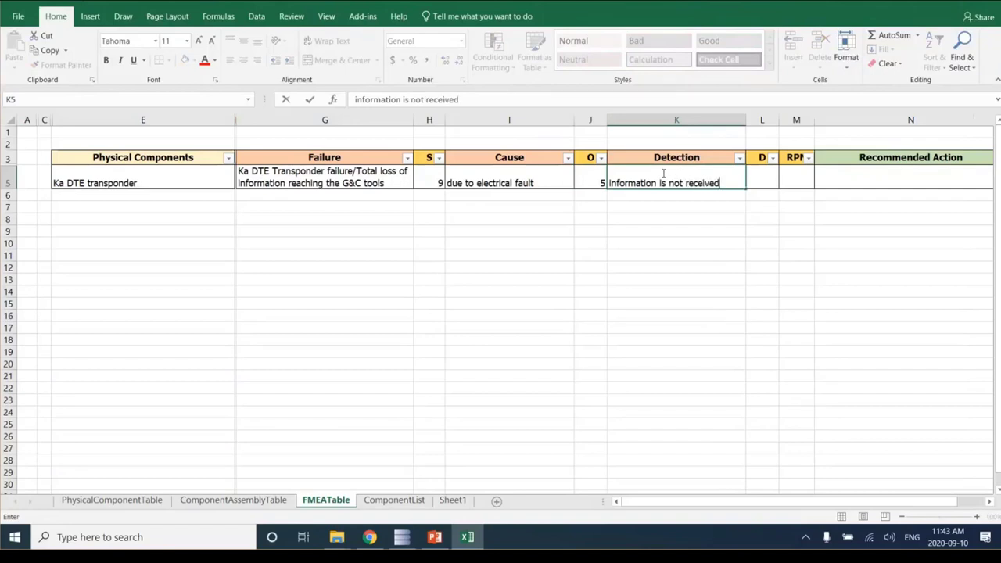
type(" by the G&C")
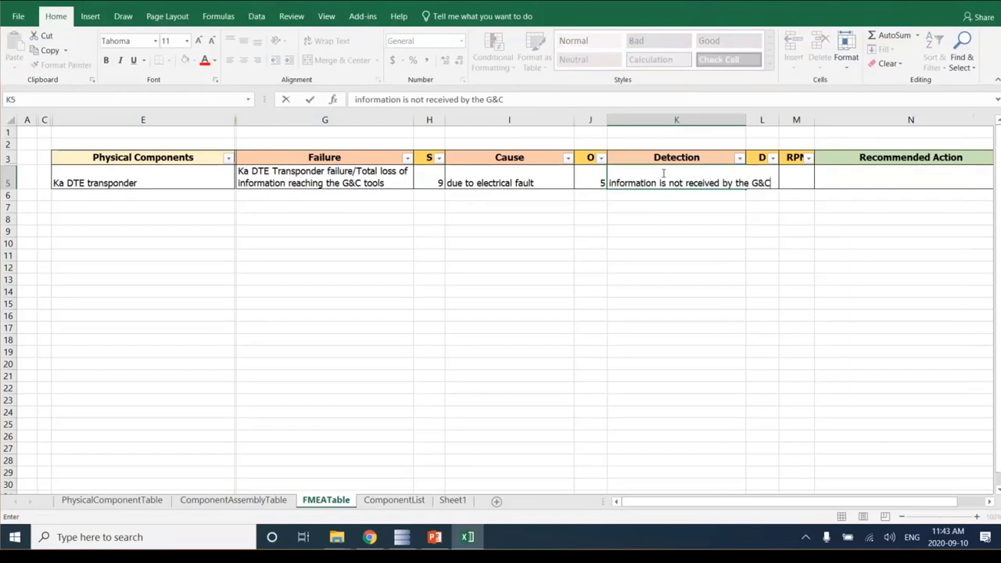
key("Return")
left_click(677, 120)
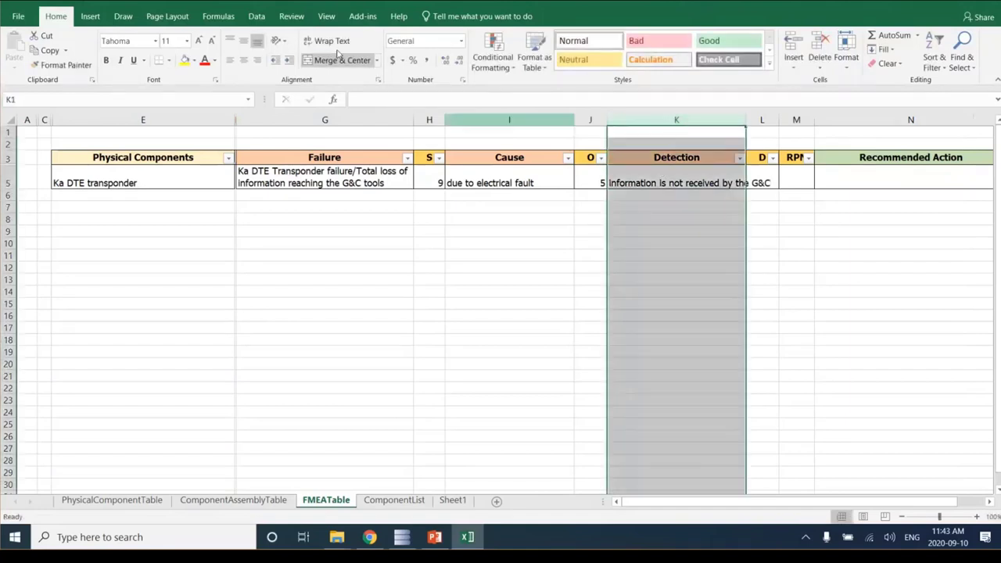
left_click(333, 41)
Set the D rating in cell L5 to 8 and select the RPN cell M5.
left_click(768, 176)
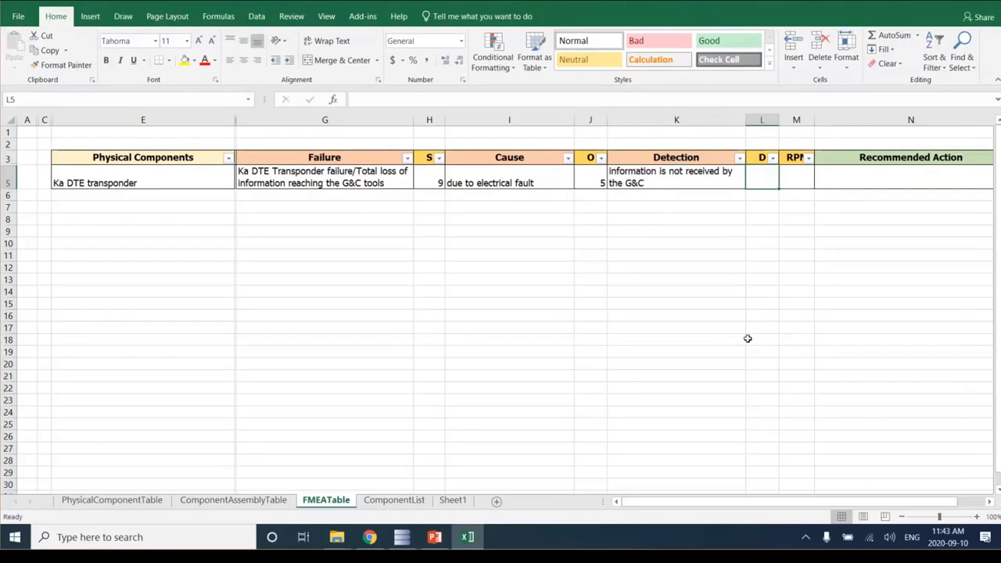
type("8")
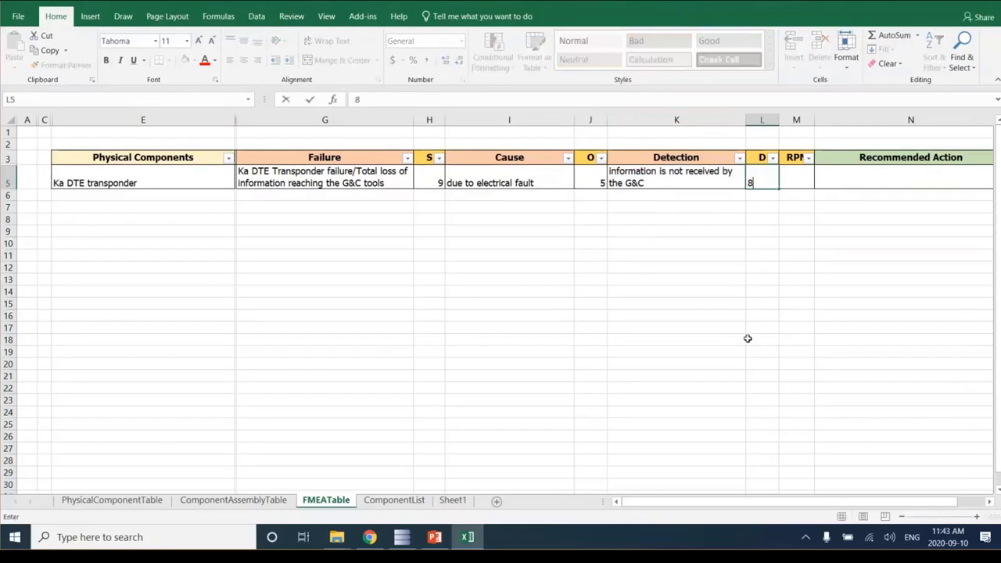
left_click(808, 328)
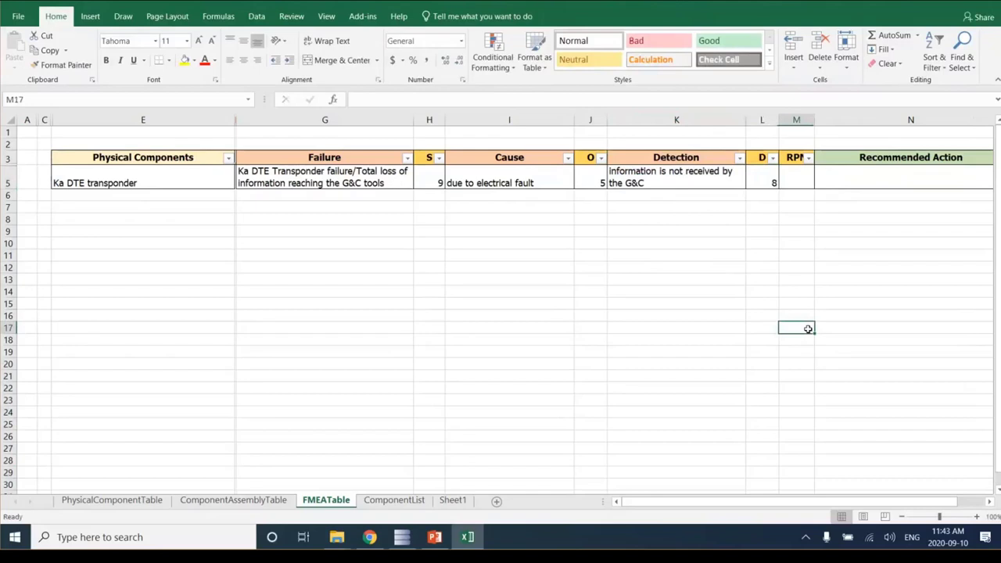
left_click(796, 180)
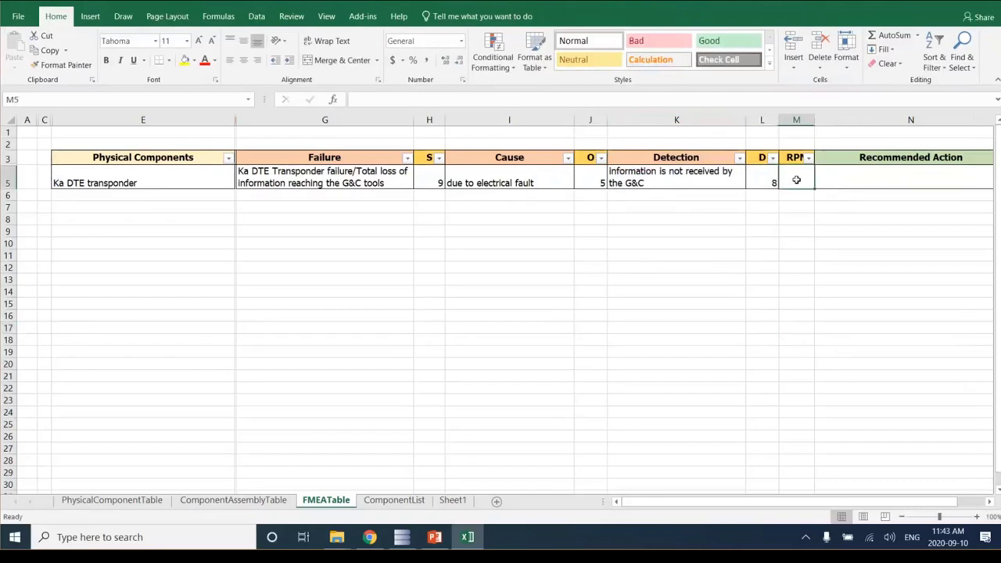
type("=")
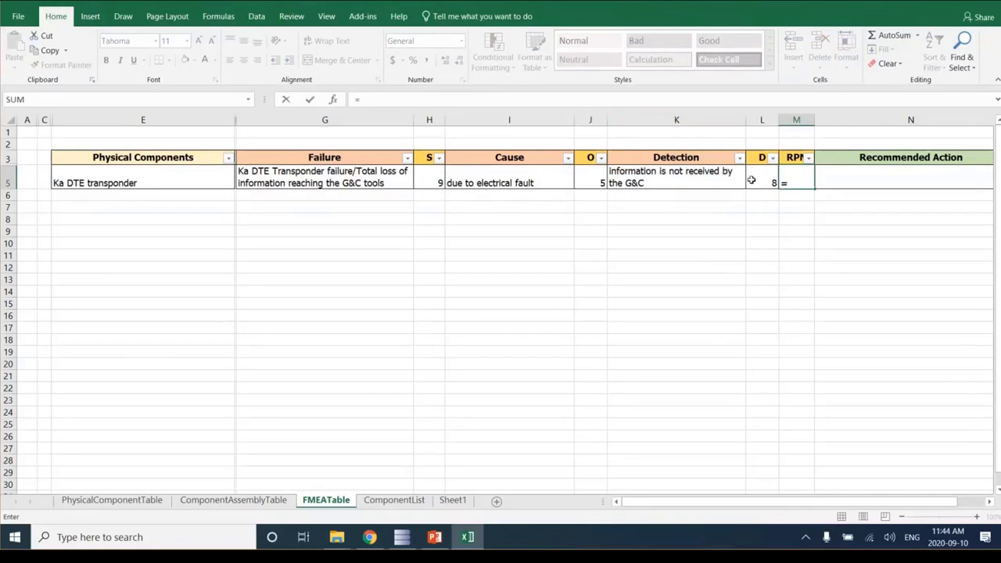
left_click_drag(590, 157, 606, 171)
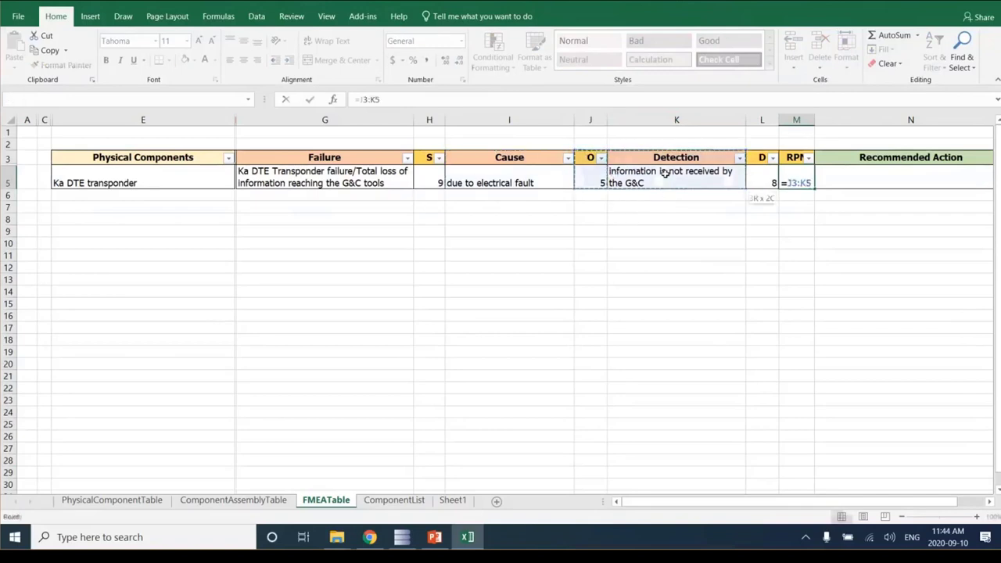
key("Escape")
Calculate the RPN of the Ka DTE transponder in cell M5 with the formula =H5*J5*L5.
type("=")
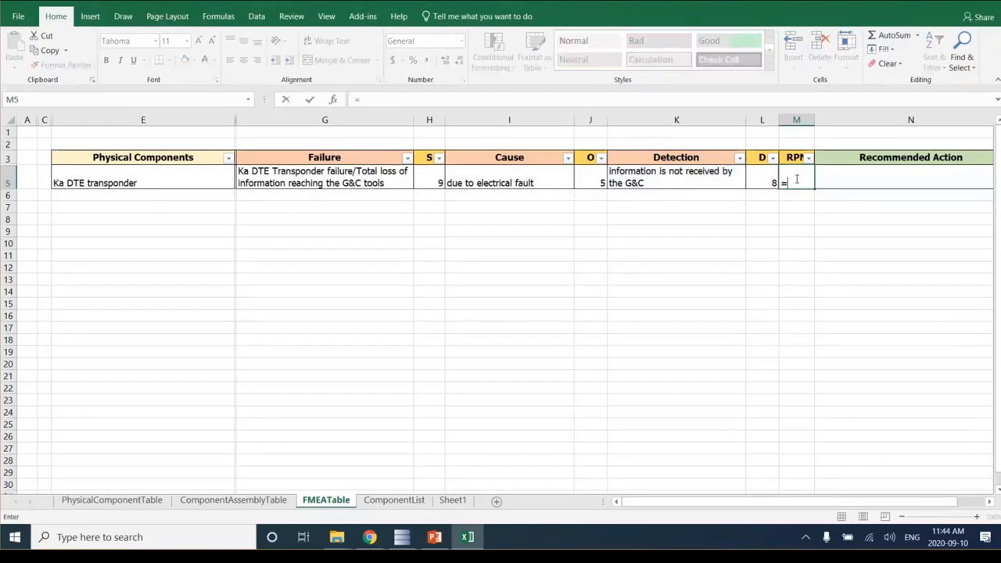
left_click(434, 181)
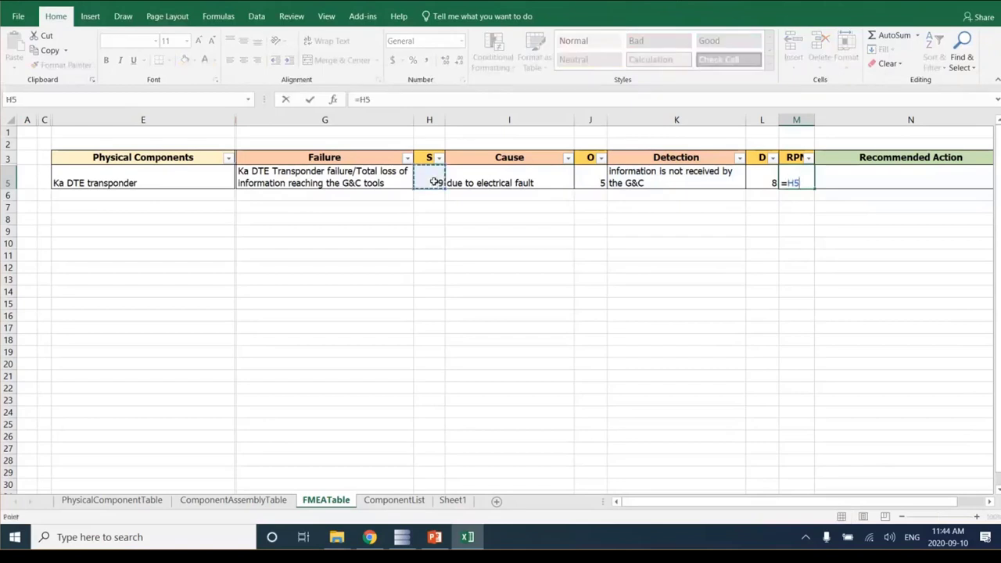
type("*")
left_click(590, 182)
type("*")
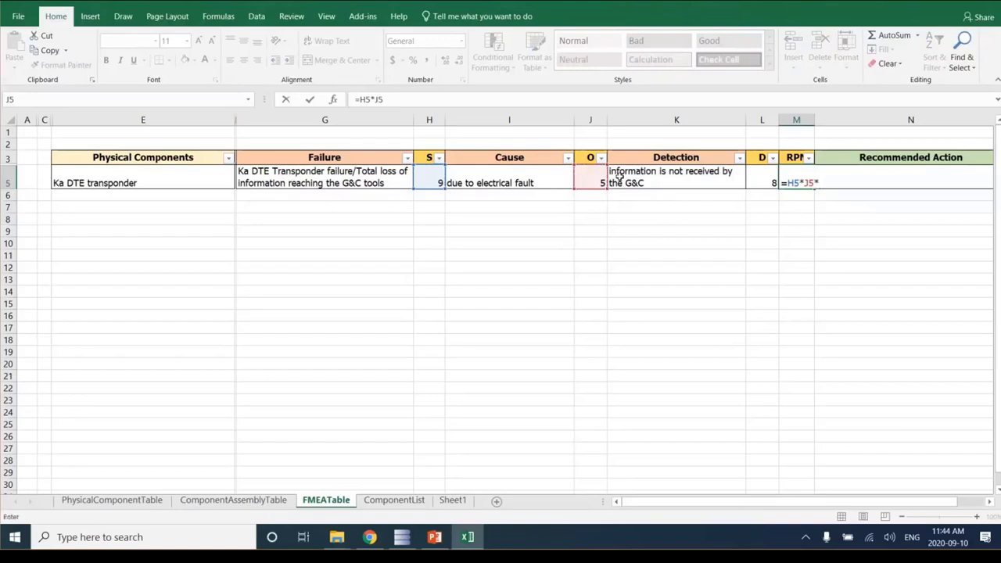
left_click(753, 171)
key("Return")
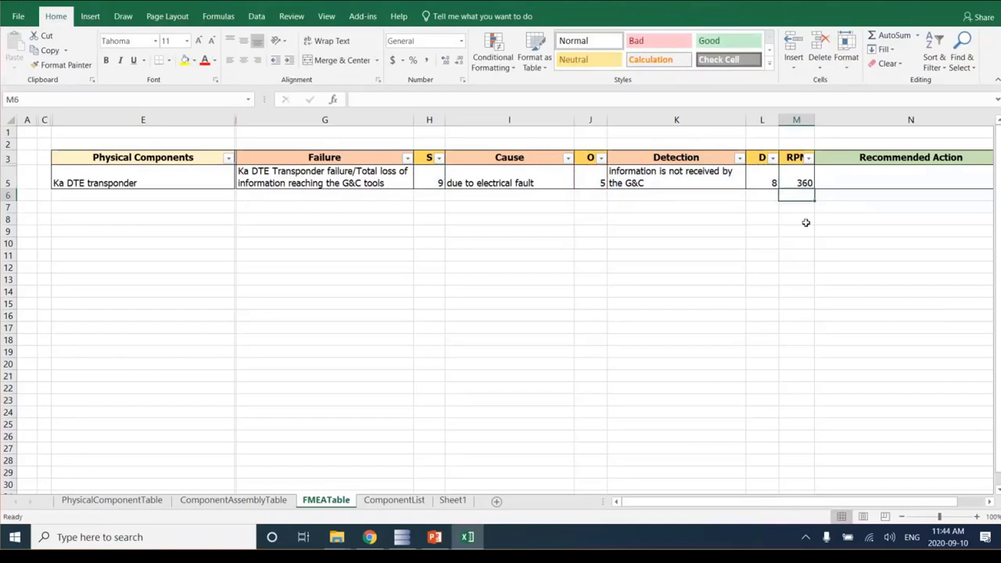
Enter "backup unit to support when failure occurs" as the recommended action in cell N5.
left_click(869, 160)
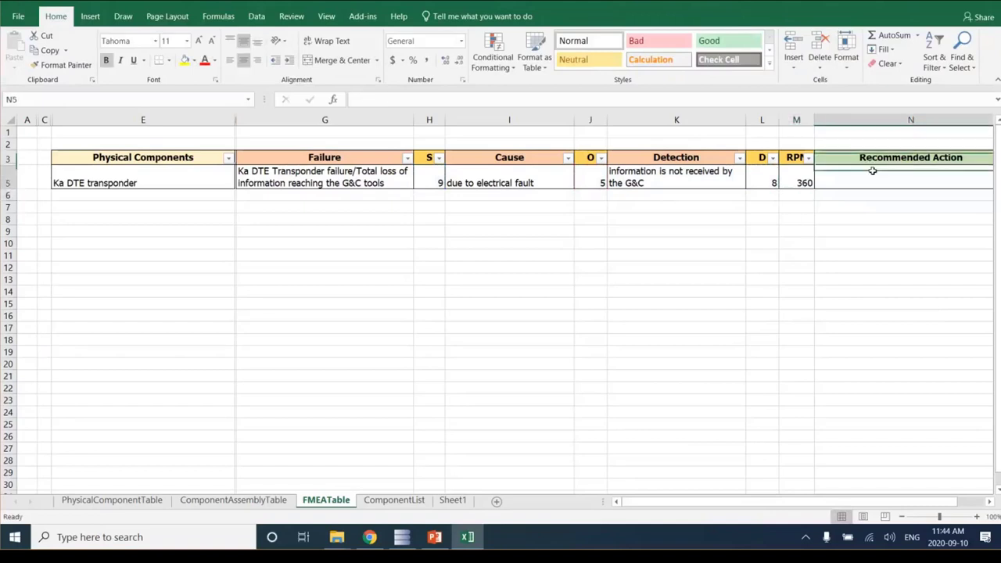
left_click(871, 170)
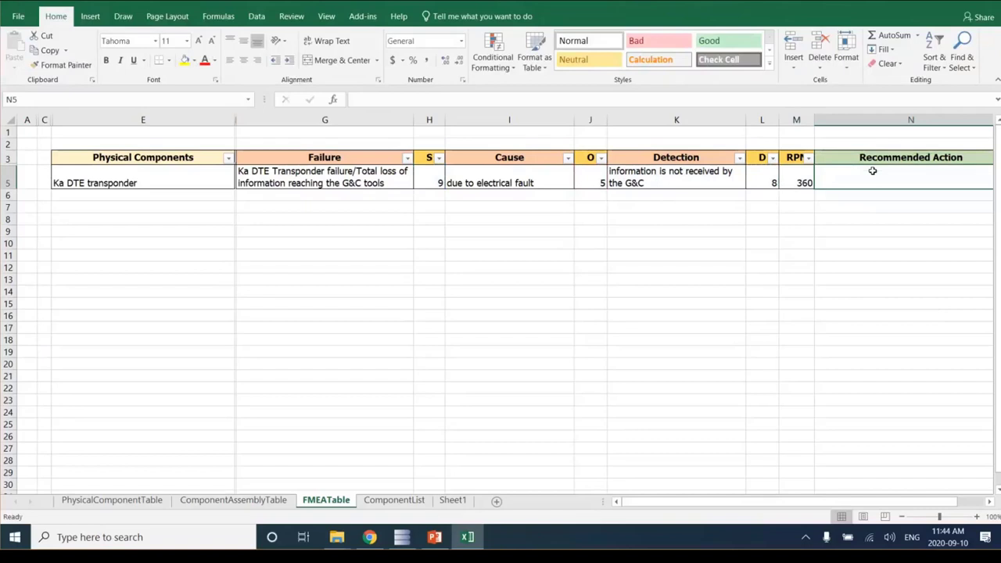
type("bac")
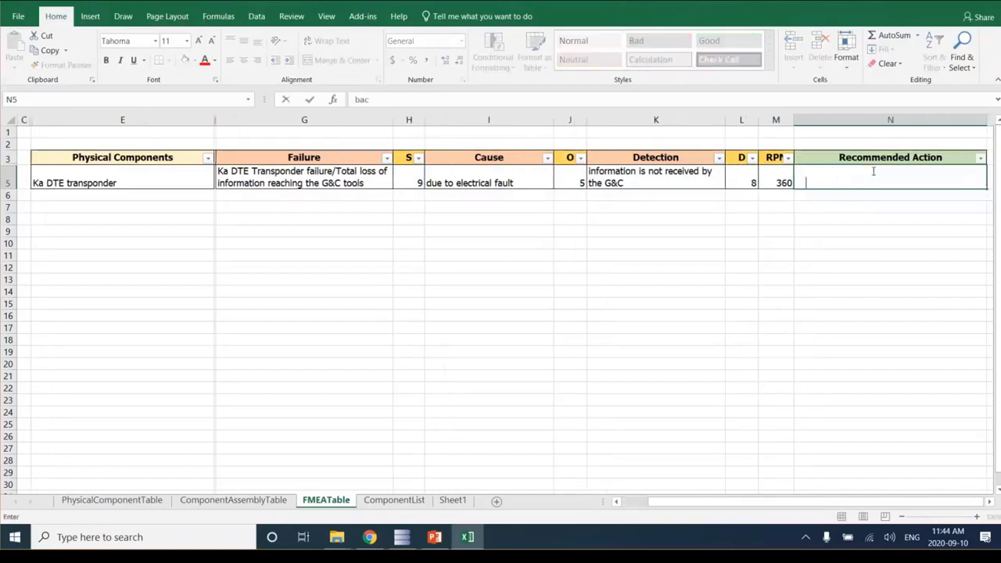
type("kup u")
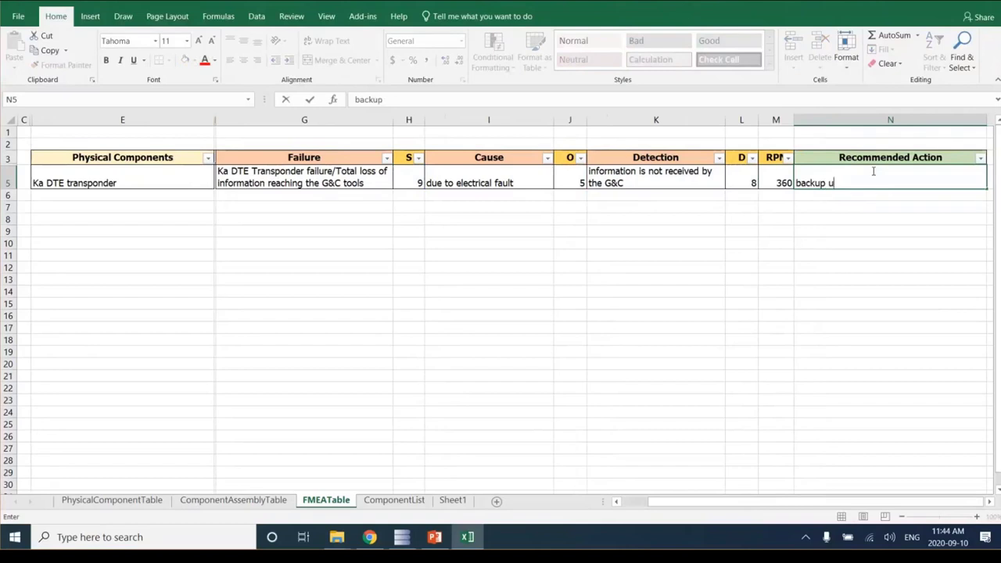
type("nit to support t")
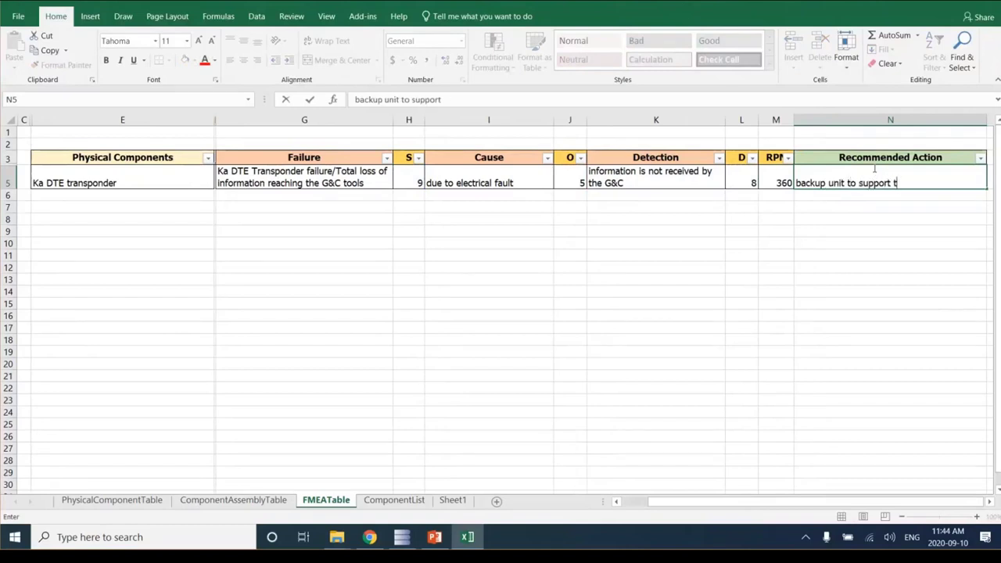
key("BackSpace")
type("when failure o")
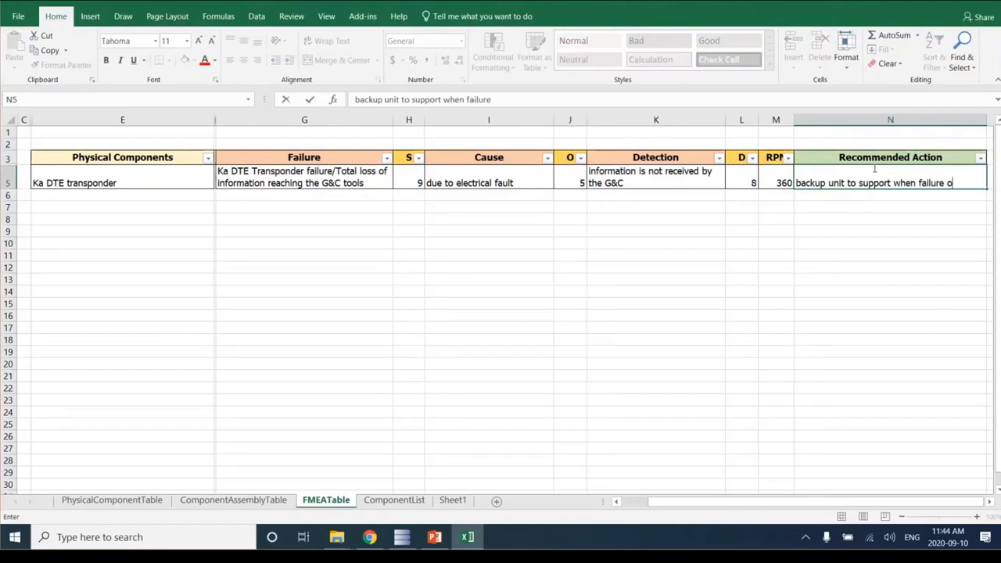
type("ccurs")
left_click(568, 327)
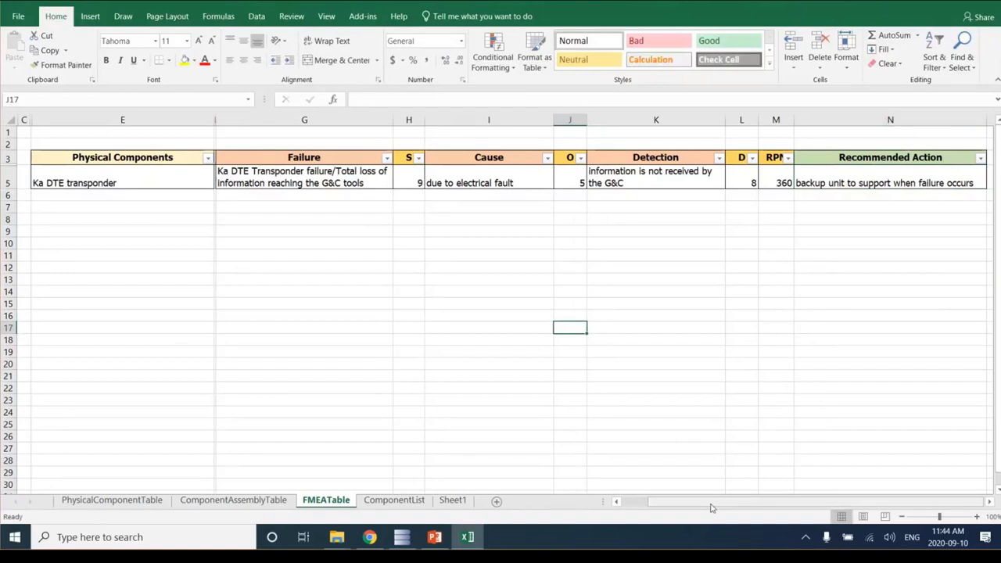
Switch to Capella and refresh the Communications System project in the Project Explorer.
left_click_drag(696, 501, 669, 502)
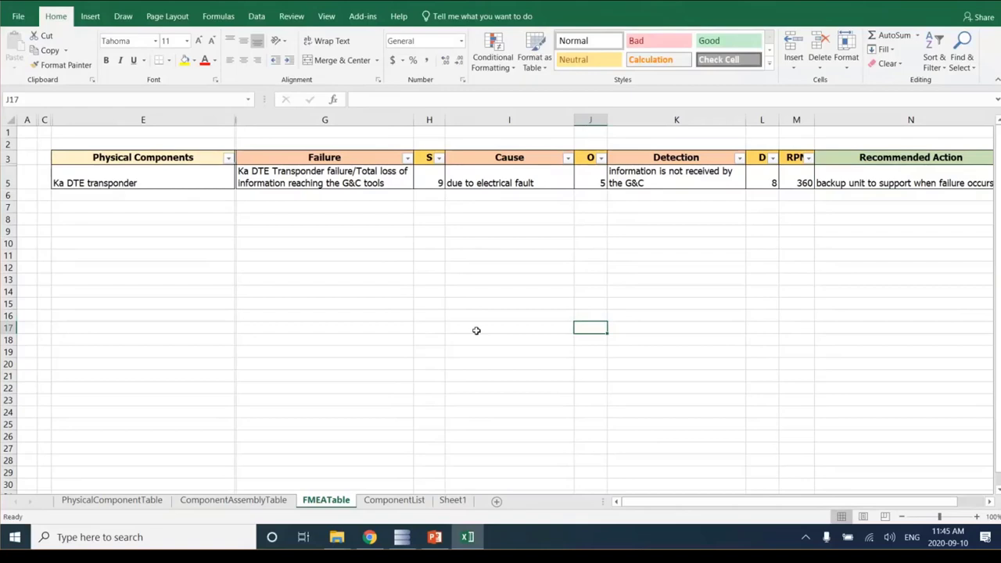
key("Escape")
left_click(420, 548)
scroll(81, 106, "up", 1)
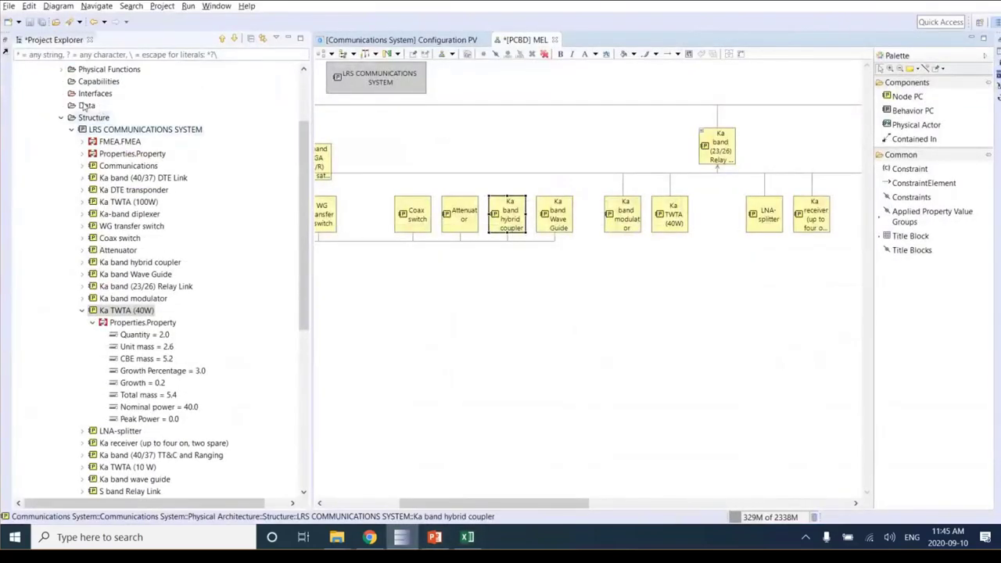
scroll(83, 105, "up", 3)
left_click(67, 85)
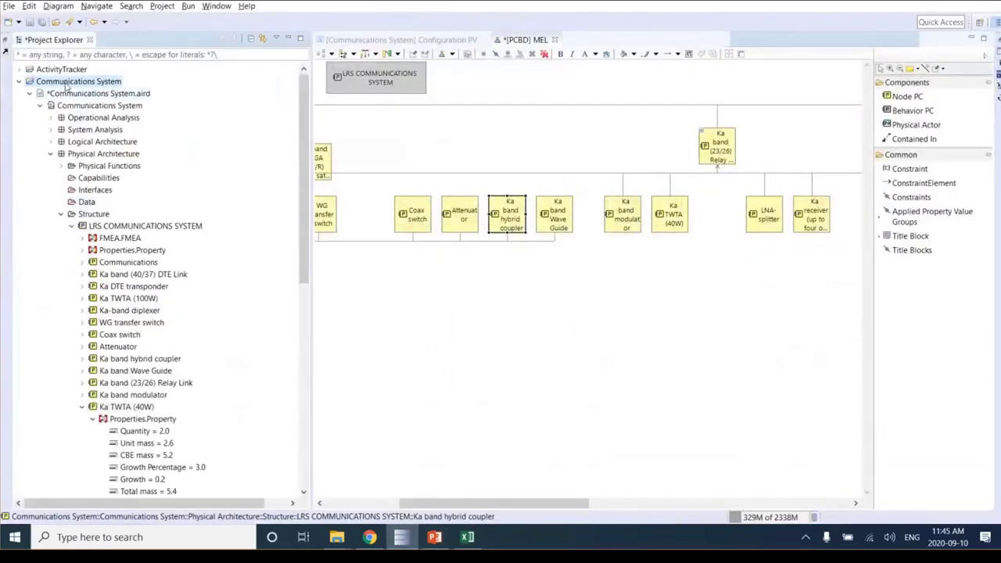
right_click(71, 83)
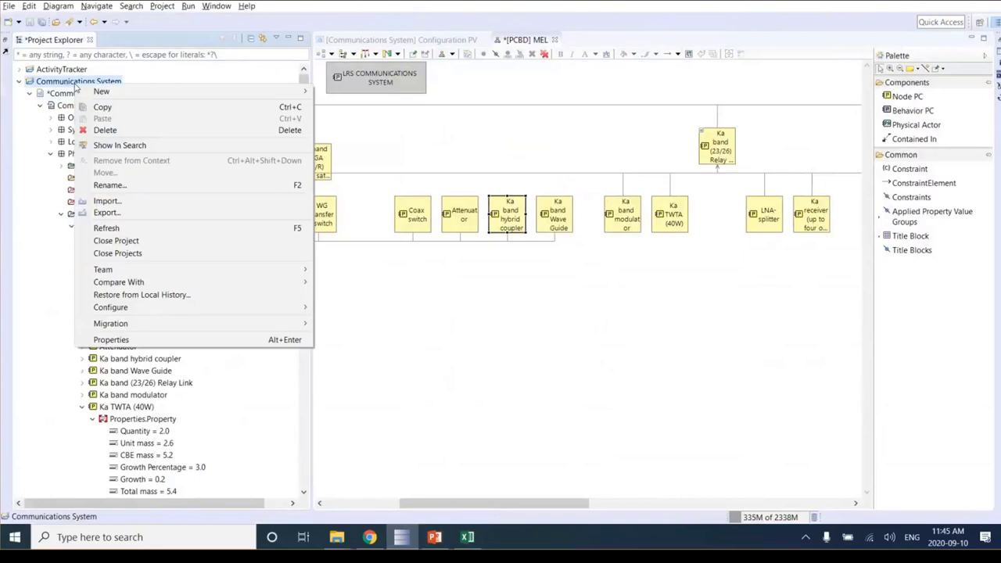
left_click(129, 227)
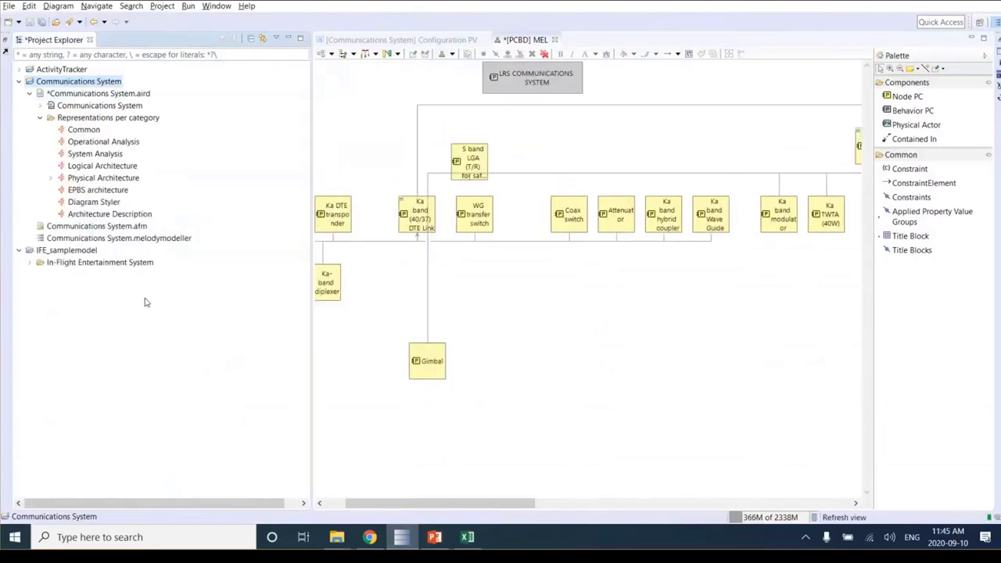
Expand the Communications System model through Physical Architecture and Structure down to the components of LRS COMMUNICATIONS SYSTEM.
left_click(41, 106)
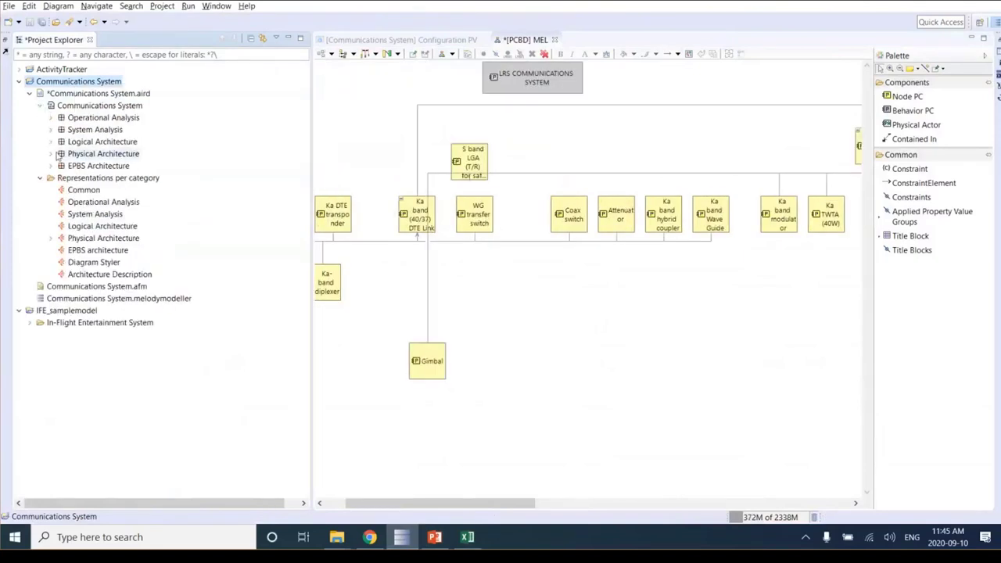
left_click(50, 154)
left_click(63, 214)
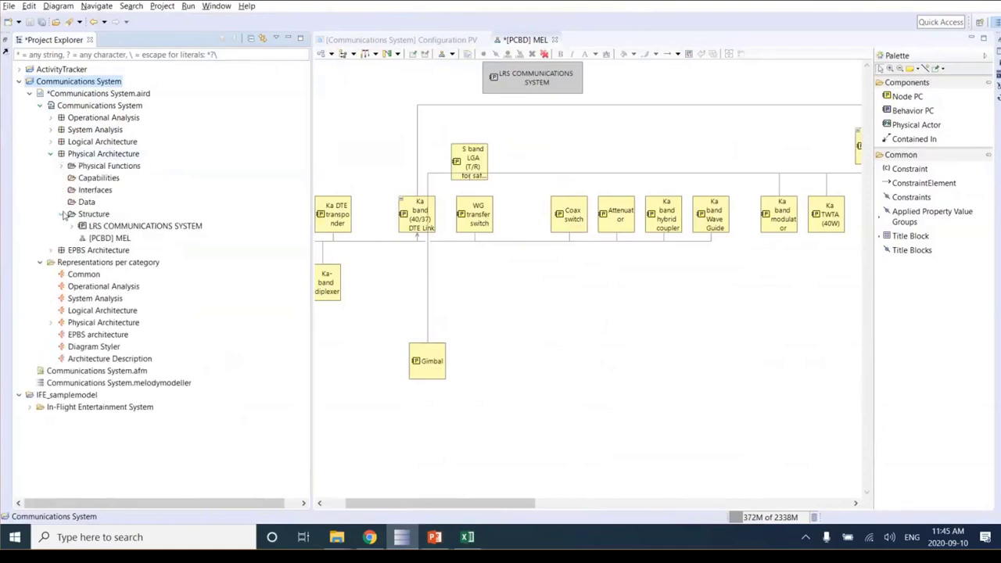
left_click(73, 226)
scroll(162, 208, "down", 2)
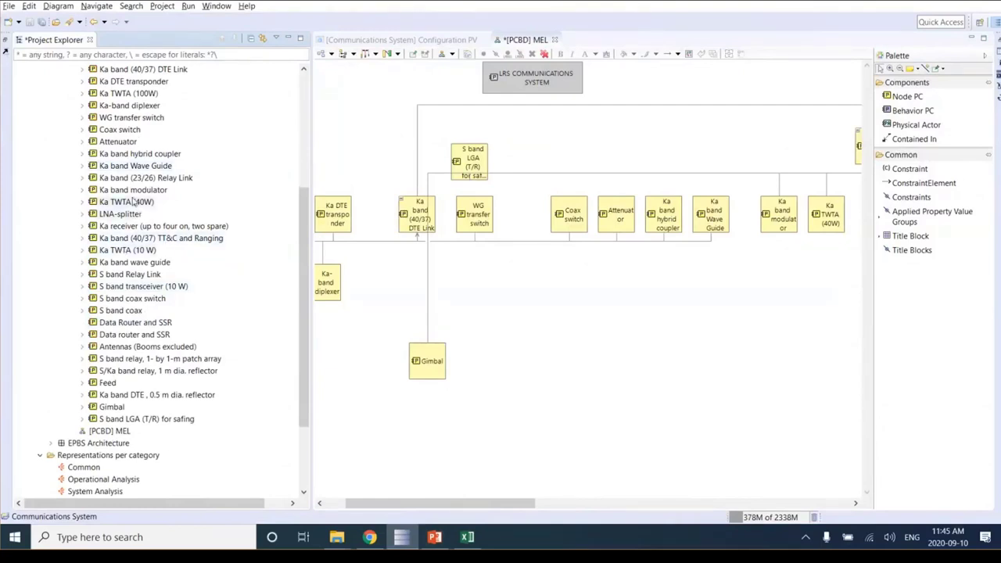
scroll(133, 202, "up", 2)
Expand the FMEA.FMEA group of the Ka DTE transponder and widen the Project Explorer to fit the full property texts.
left_click(110, 154)
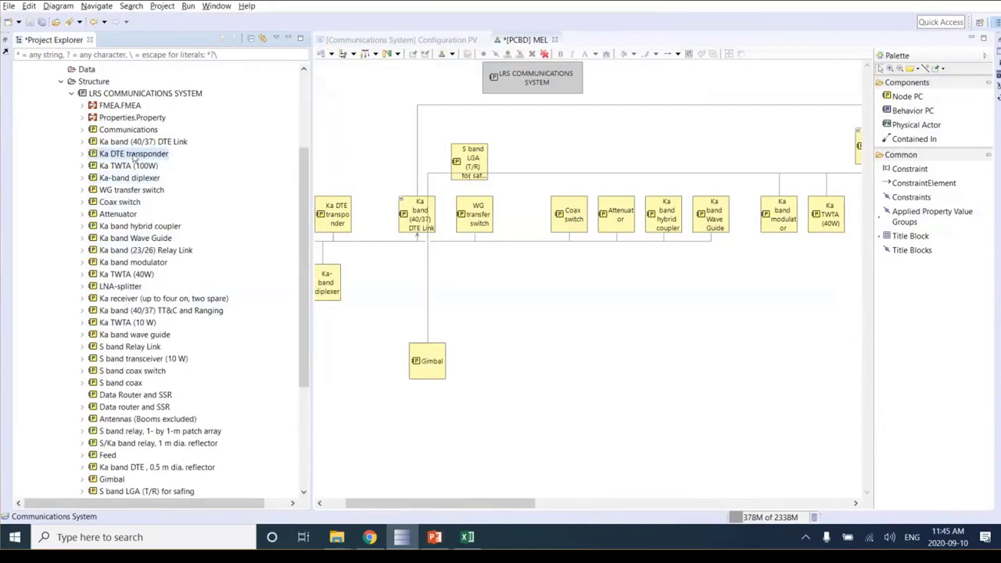
left_click(83, 154)
left_click(110, 178)
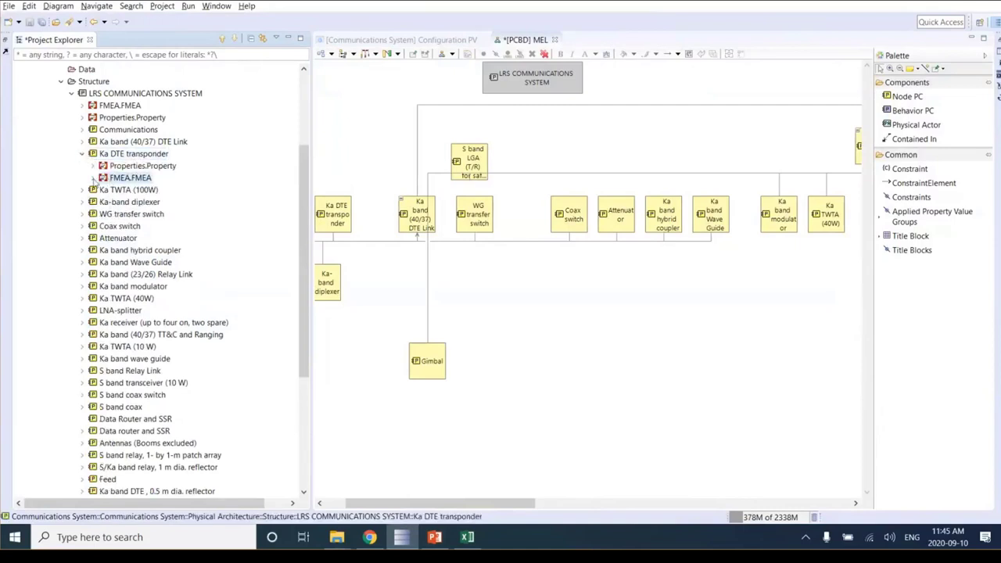
left_click(92, 178)
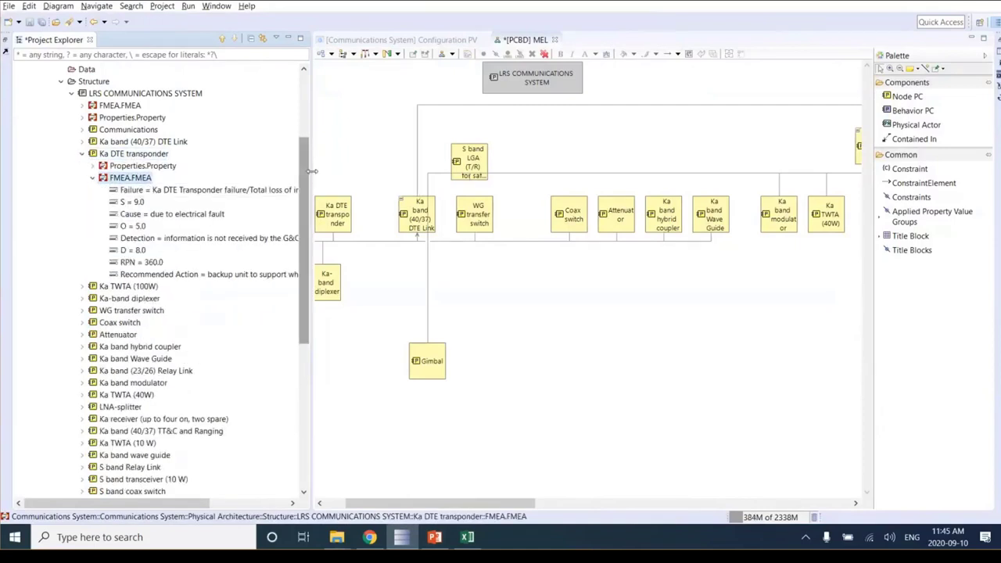
left_click_drag(311, 171, 505, 170)
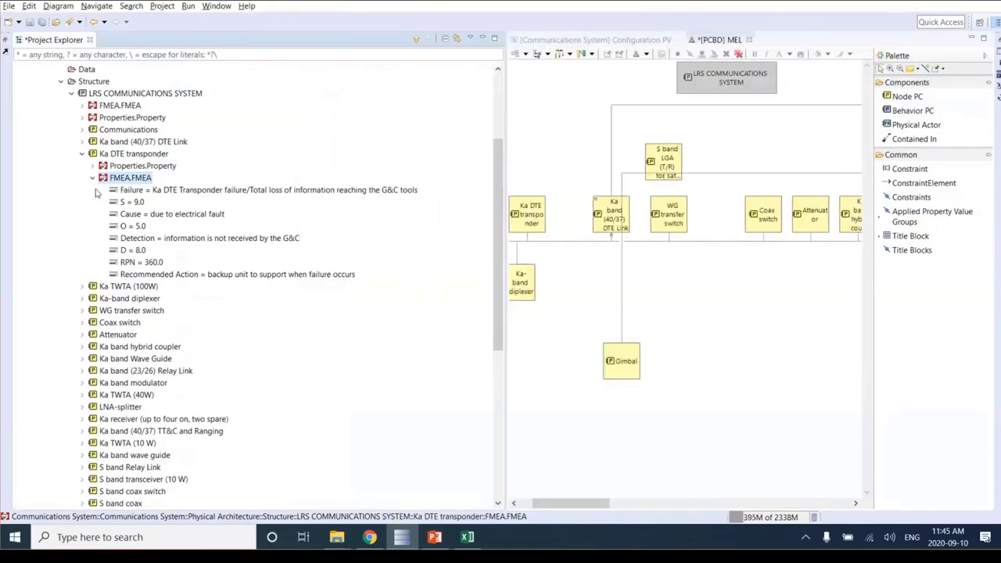
Check the Ka DTE transponder's synchronized FMEA properties, including the S rating, RPN and Recommended Action.
left_click(133, 153)
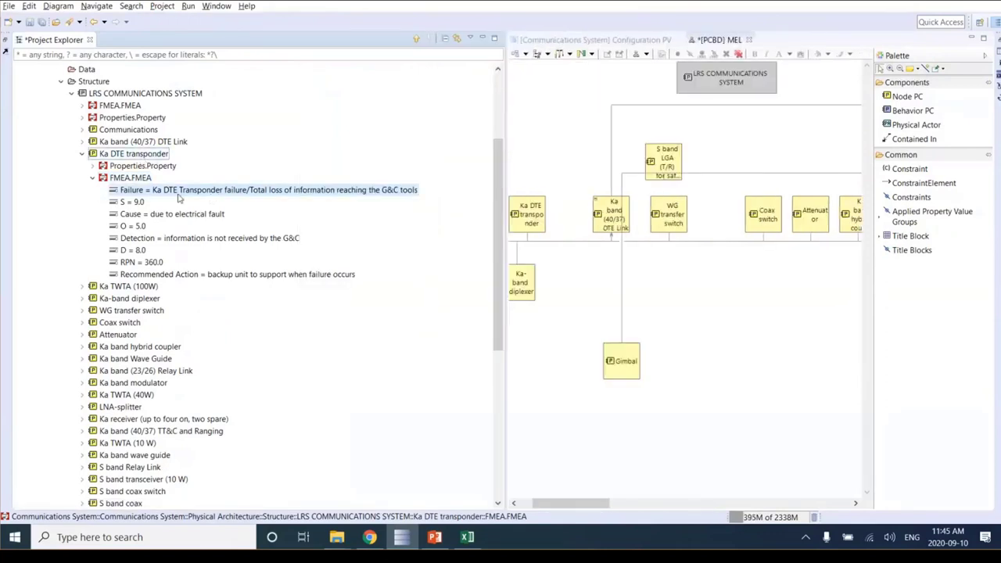
left_click(146, 202)
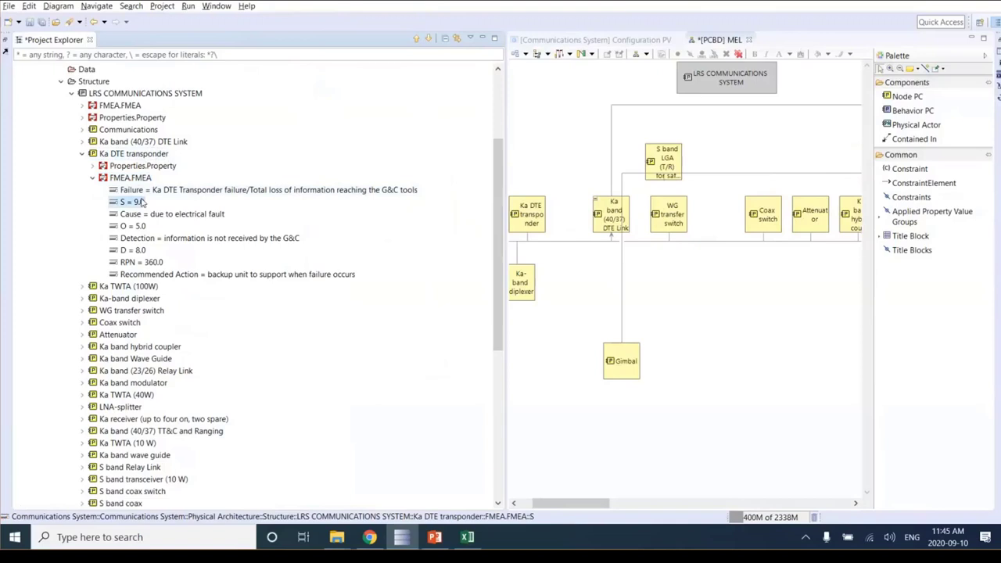
left_click(144, 262)
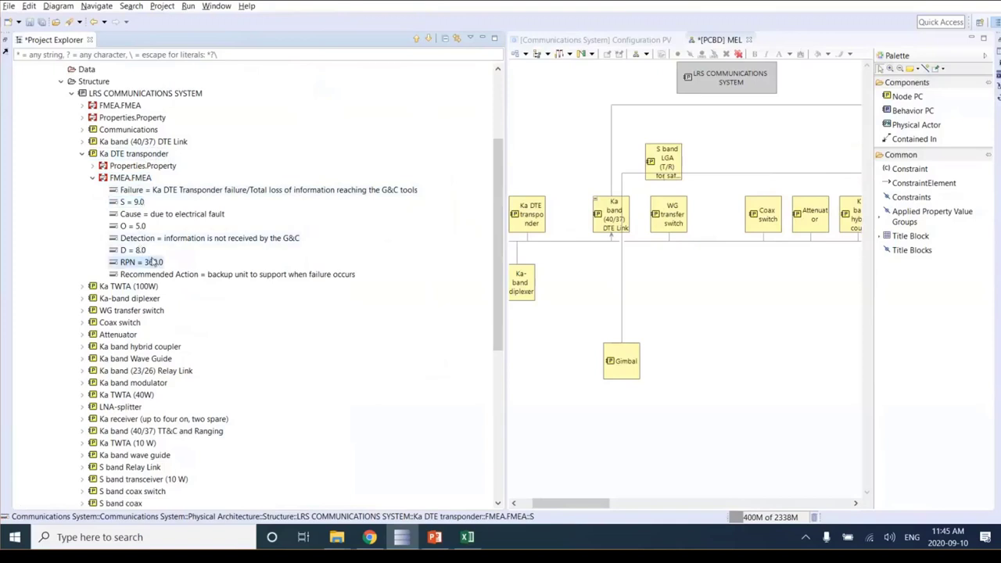
left_click(243, 278)
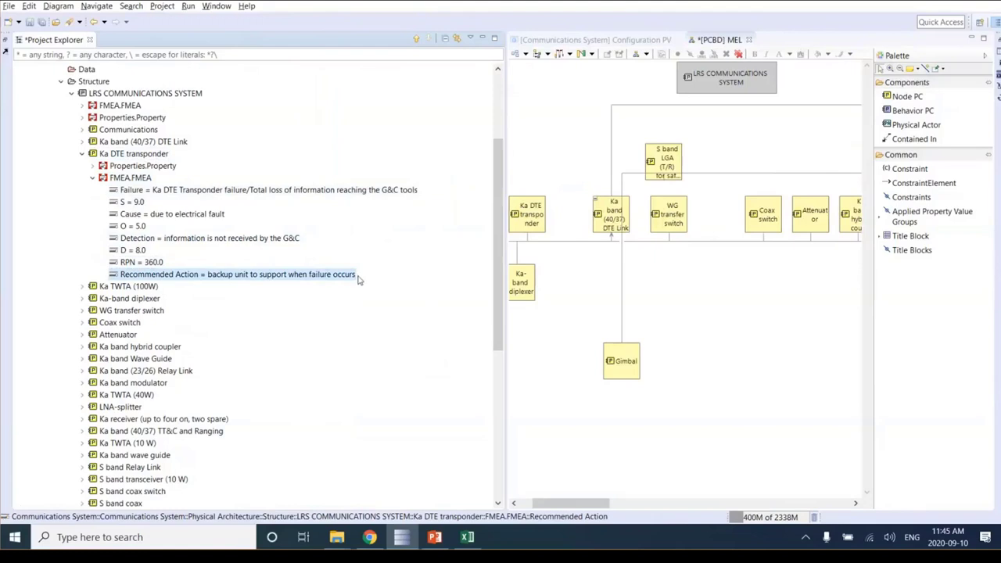
Switch back to the FMEATable workbook in Excel, restore it to a smaller window and place it over Capella.
mouse_move(481, 539)
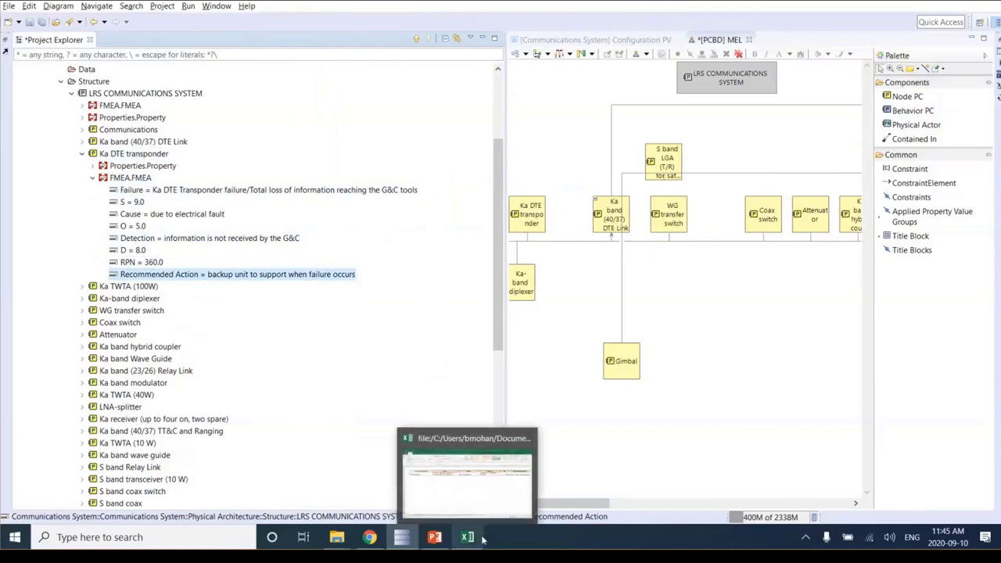
left_click(496, 462)
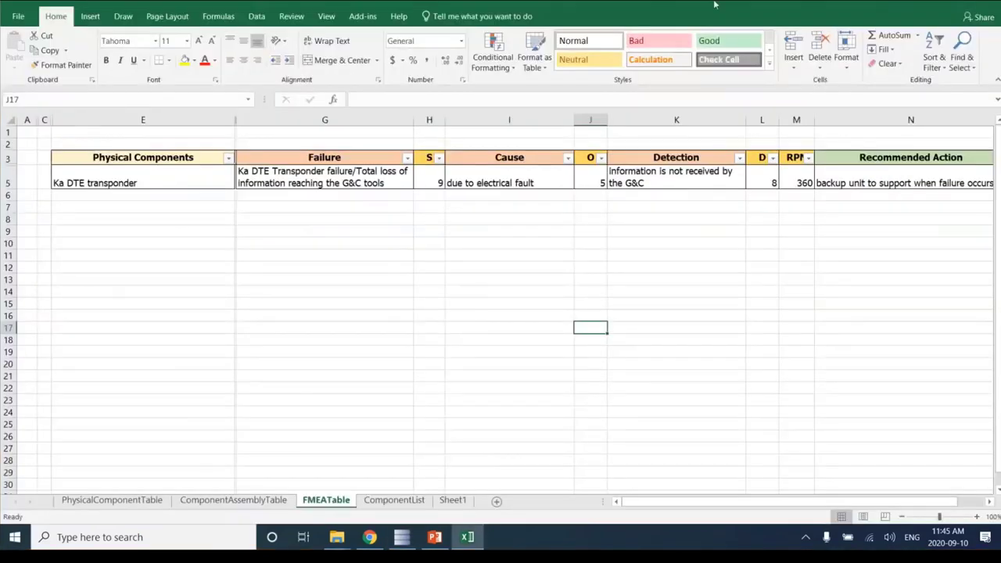
key("super+Down")
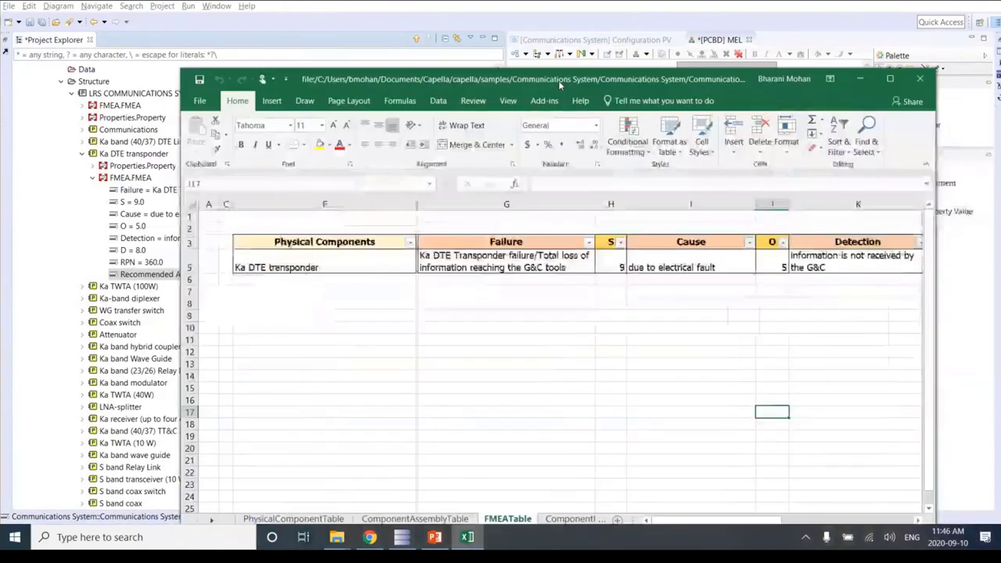
left_click_drag(692, 117, 558, 80)
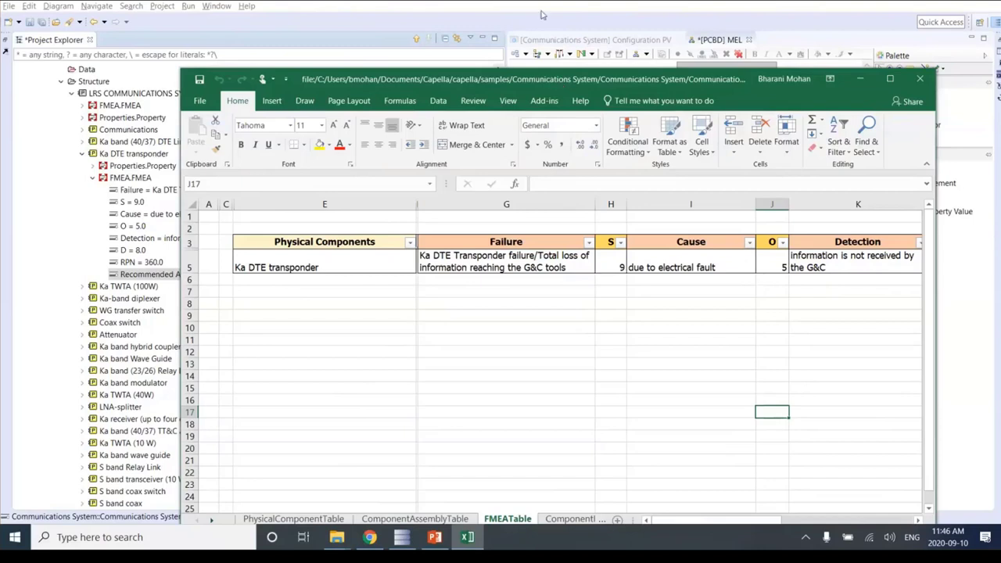
left_click(420, 10)
left_click(657, 164)
left_click(494, 34)
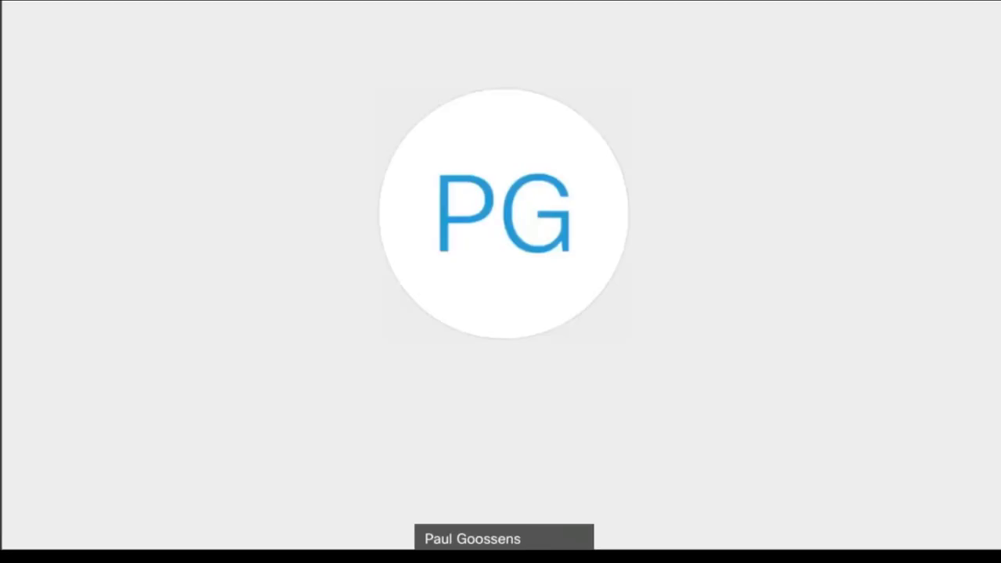